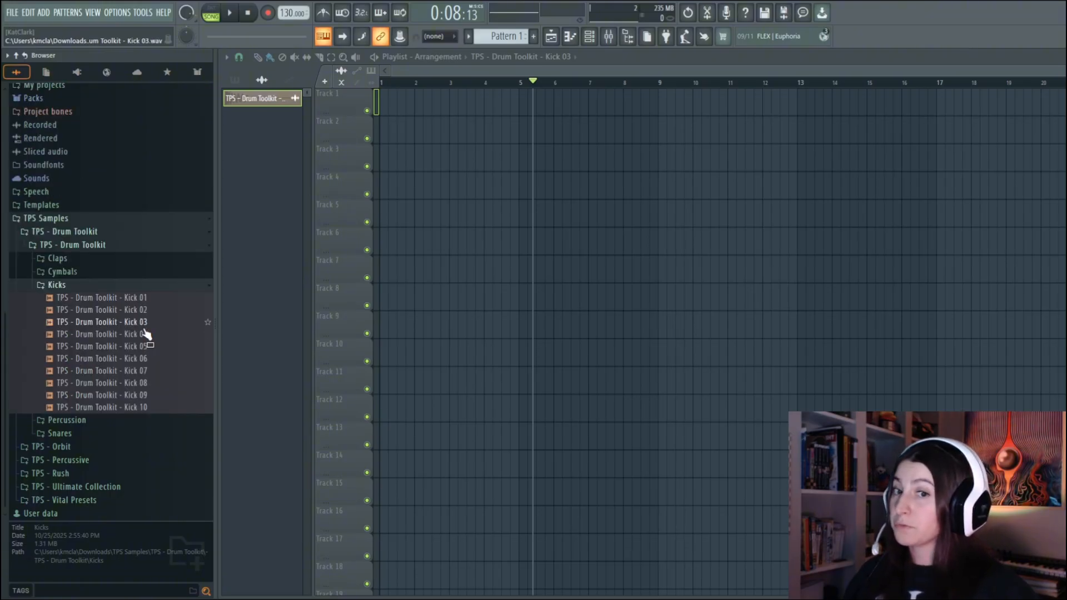
# Audition the Drum Toolkit kick samples Kick 01 through Kick 06
pyautogui.click(124, 303)
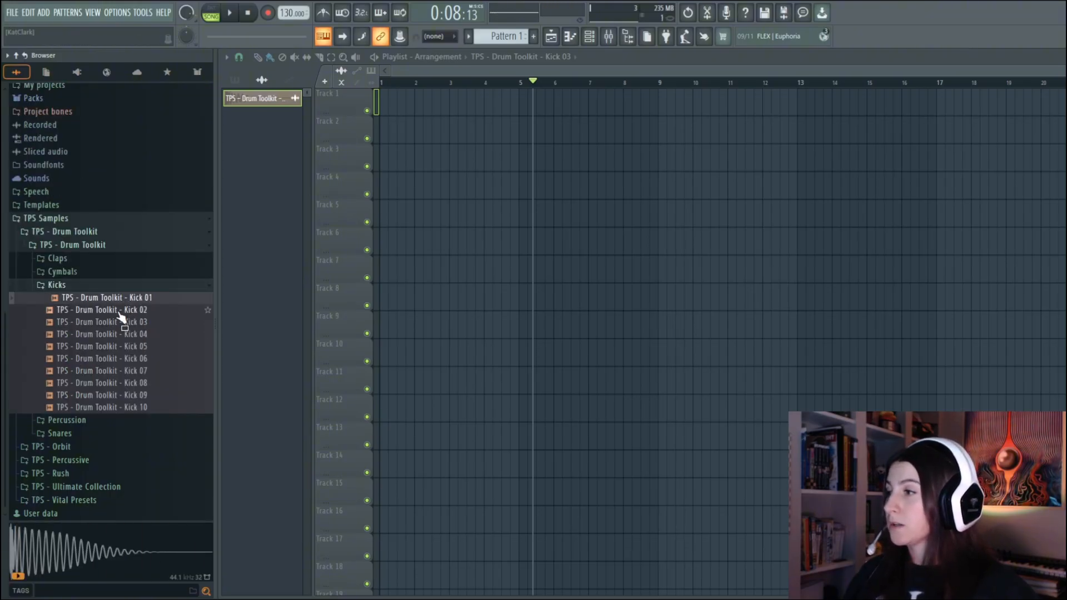
pyautogui.click(126, 310)
pyautogui.click(127, 324)
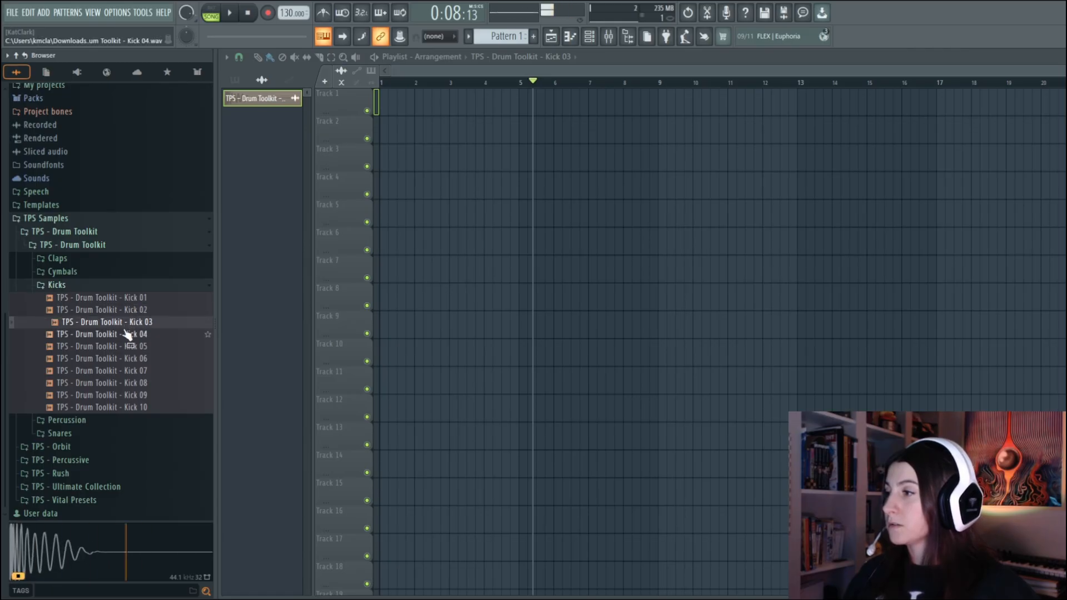
pyautogui.click(131, 336)
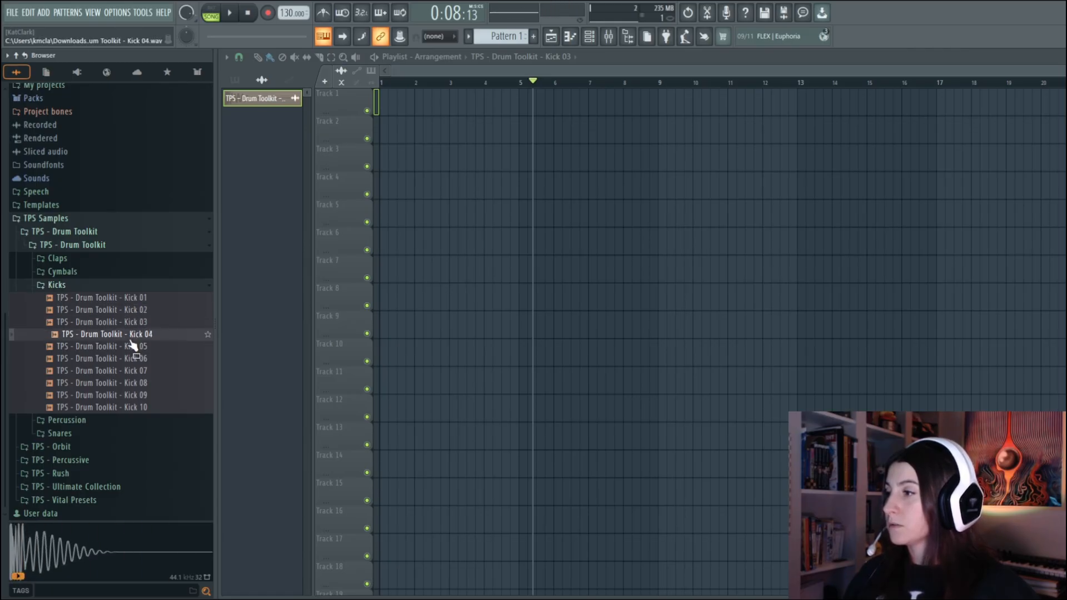
pyautogui.click(133, 348)
pyautogui.click(137, 360)
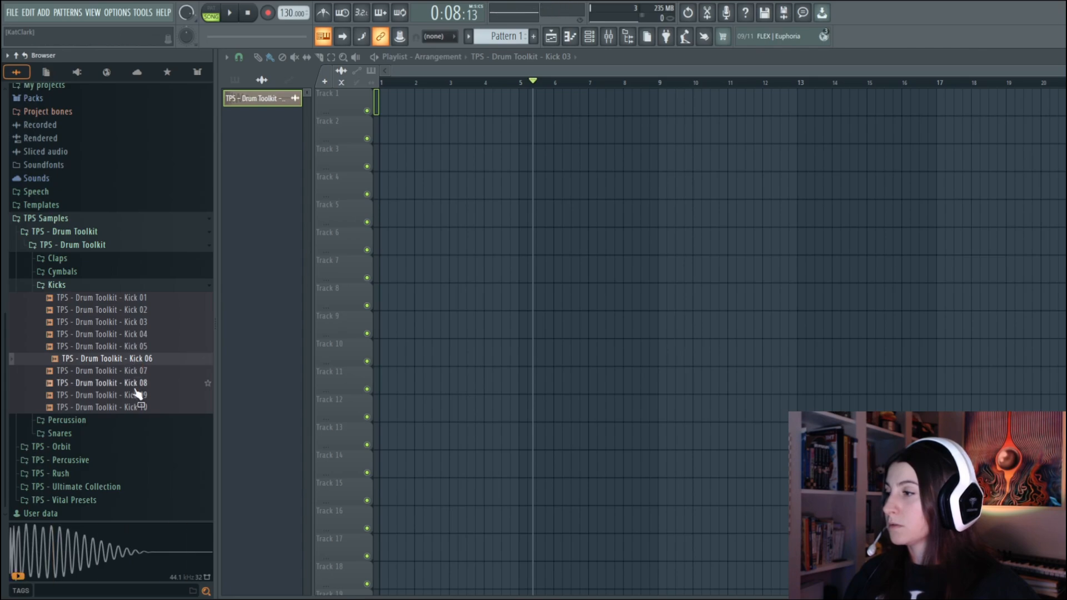
# Place the TPS - Drum Toolkit - Kick 03 sample at the start of Track 1
pyautogui.click(137, 322)
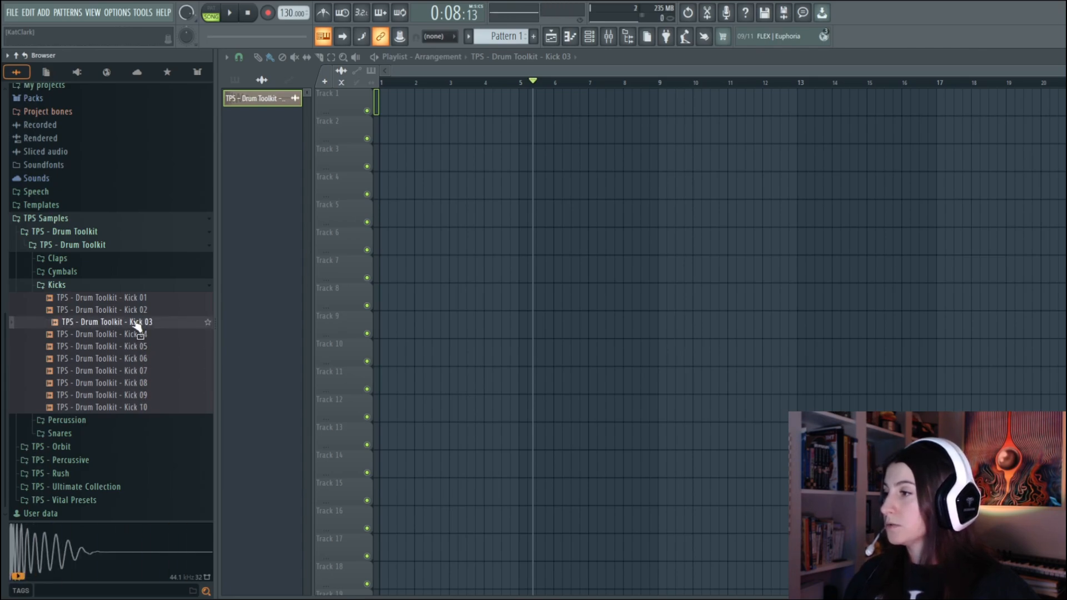
pyautogui.moveTo(135, 322); pyautogui.dragTo(485, 114)
pyautogui.moveTo(385, 103); pyautogui.dragTo(384, 104)
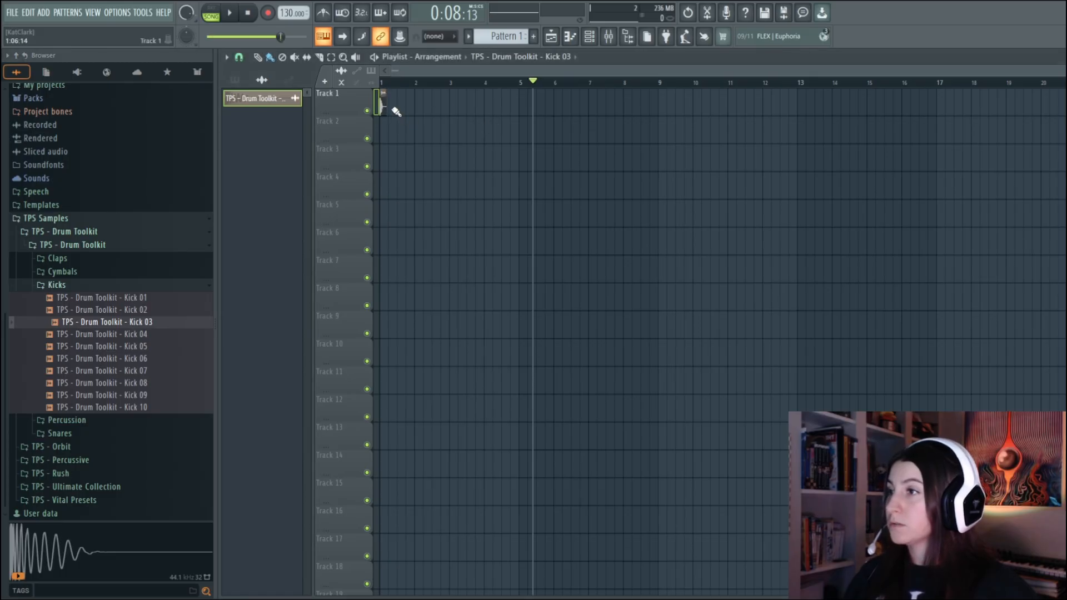
# Repeat the kick clip on every beat of bars 1 to 8 on Track 1 and play back the arrangement
pyautogui.scroll(5, 389, 100)
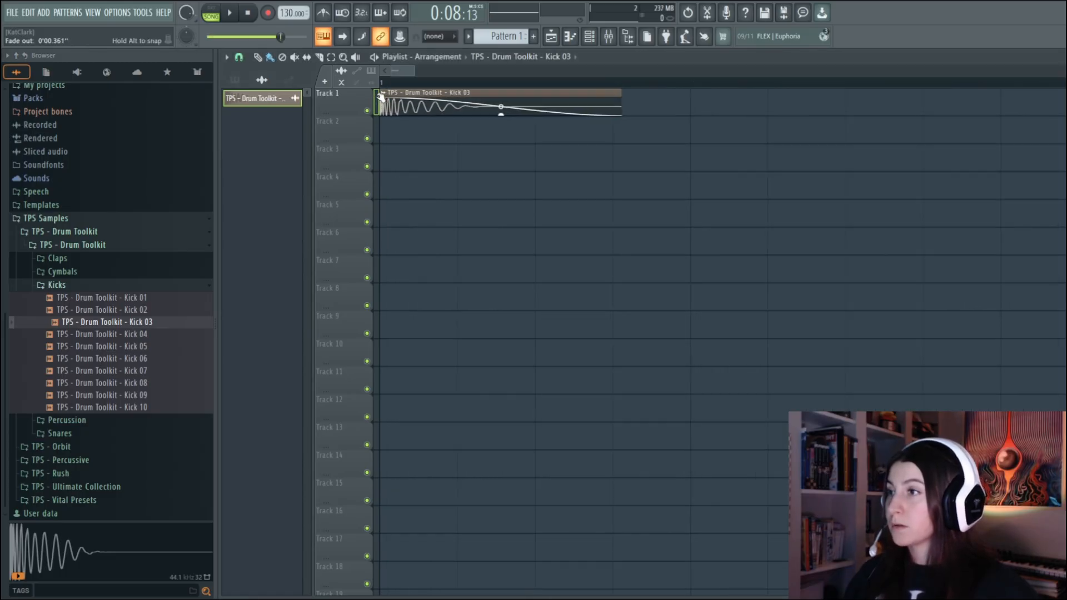
pyautogui.moveTo(414, 71); pyautogui.dragTo(985, 40)
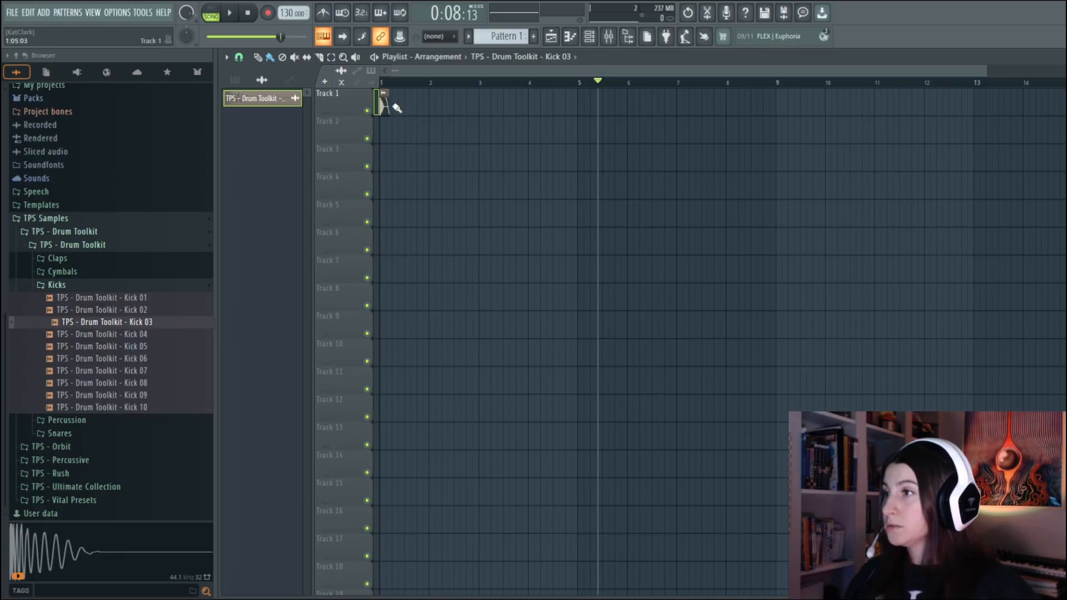
pyautogui.moveTo(398, 108)
pyautogui.mouseDown()
pyautogui.moveTo(798, 105)
pyautogui.moveTo(774, 106)
pyautogui.mouseUp()
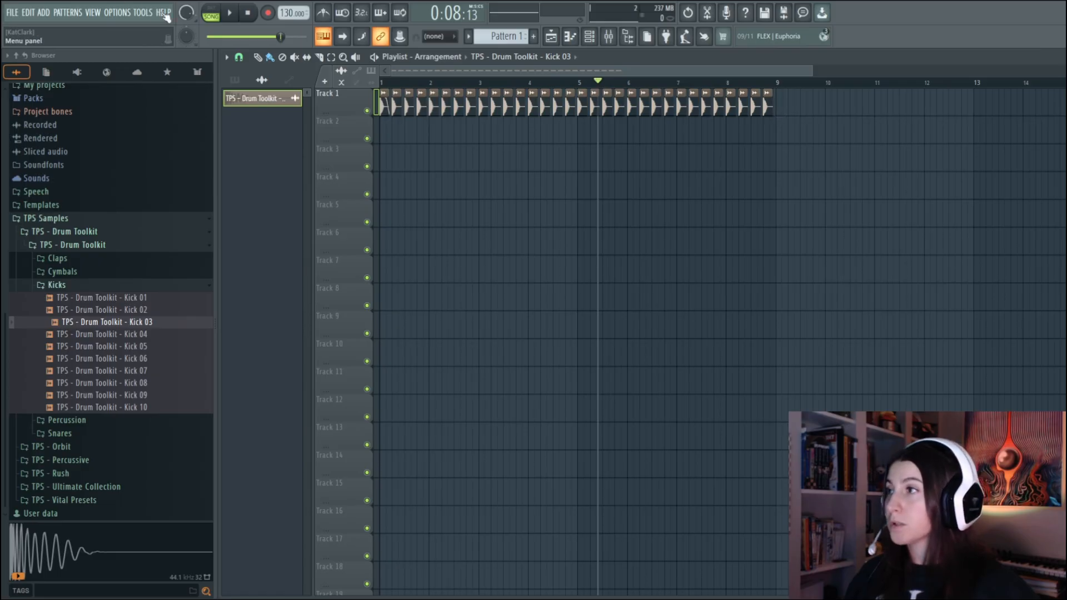
pyautogui.click(234, 14)
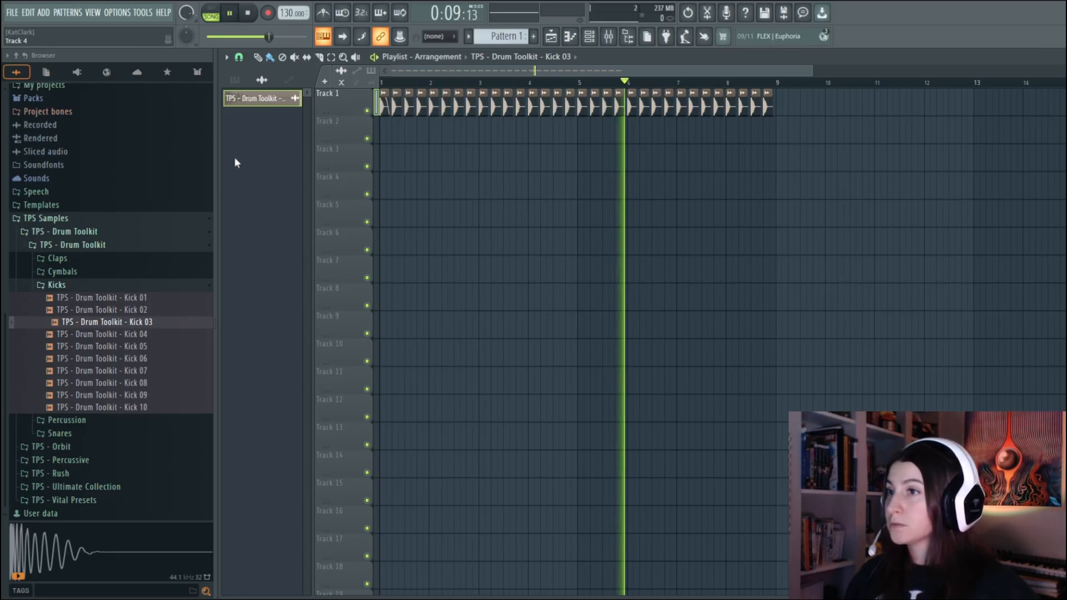
pyautogui.click(230, 13)
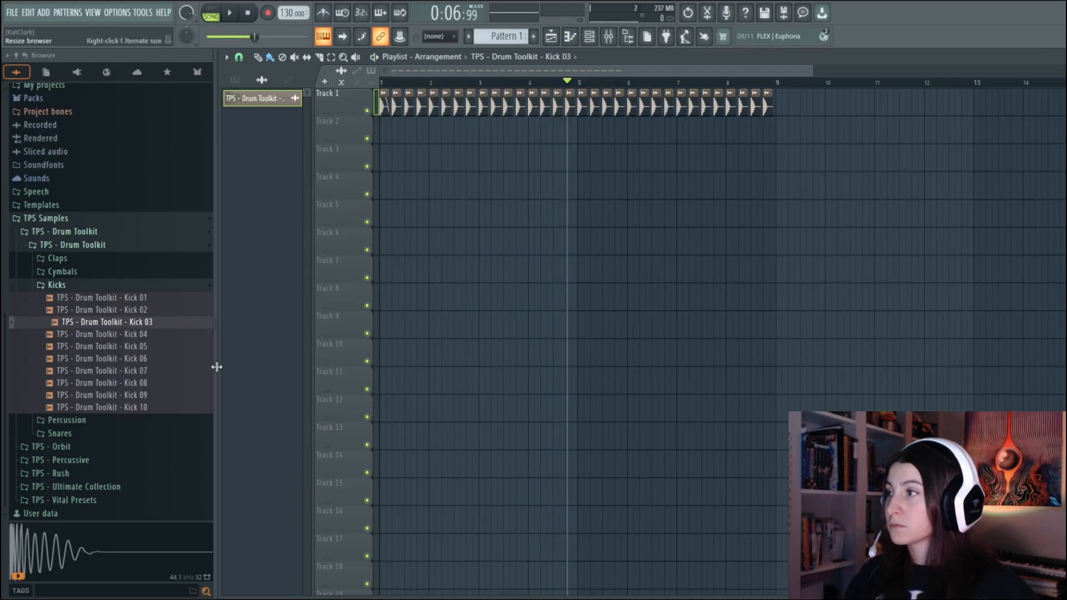
# Audition the first clap samples in the TPS - Drum Toolkit Claps folder and collapse the folder
pyautogui.click(125, 286)
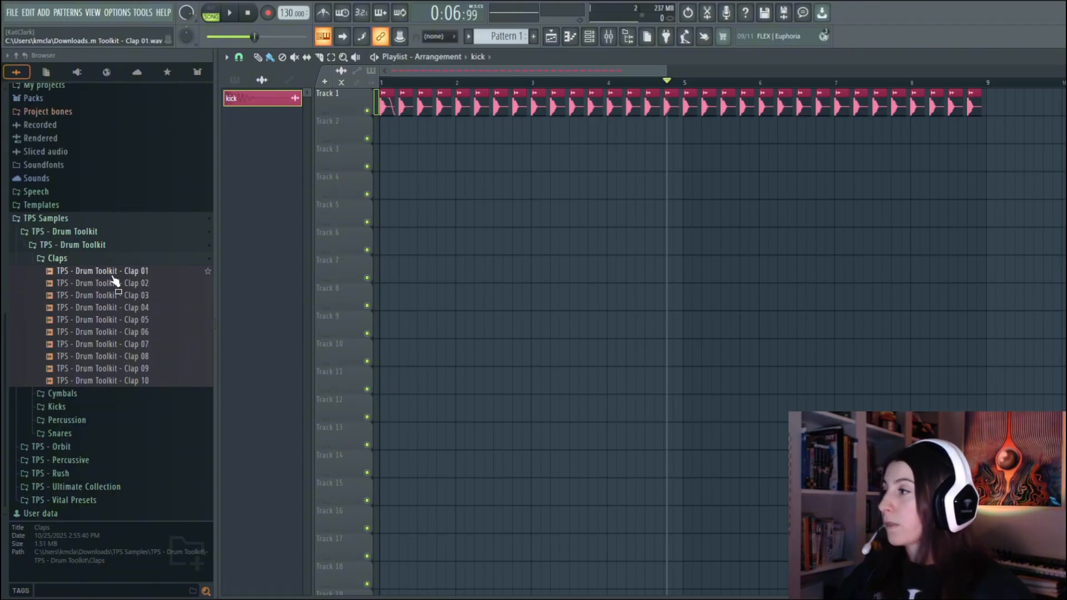
pyautogui.click(132, 271)
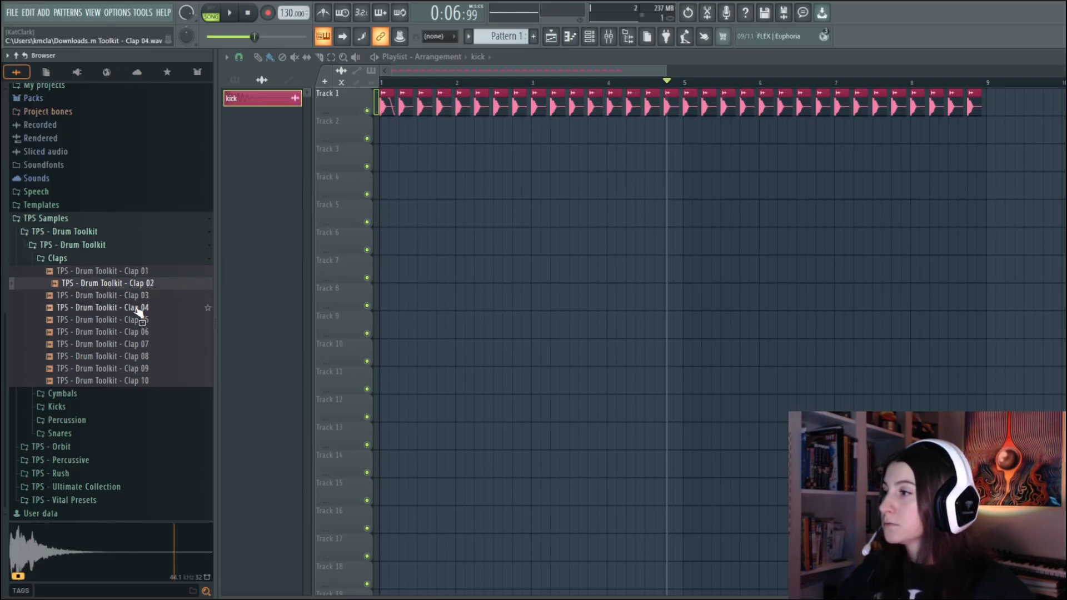
pyautogui.click(93, 260)
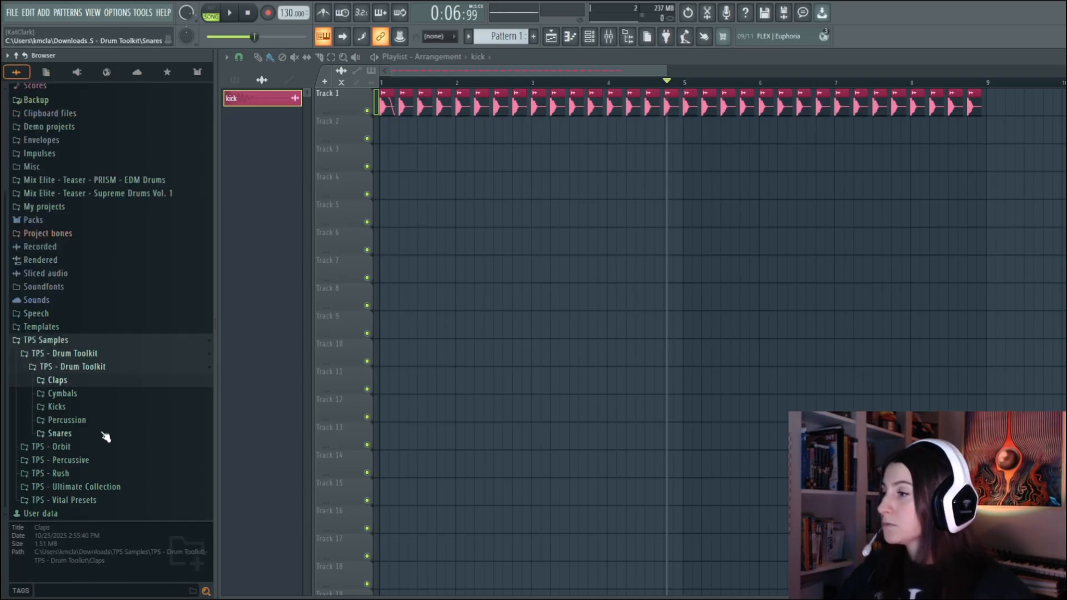
# Audition the clap samples in the Clap folder of Mix Elite - Teaser - PRISM - EDM Drums, from Clap 4 to Clap 25
pyautogui.click(118, 181)
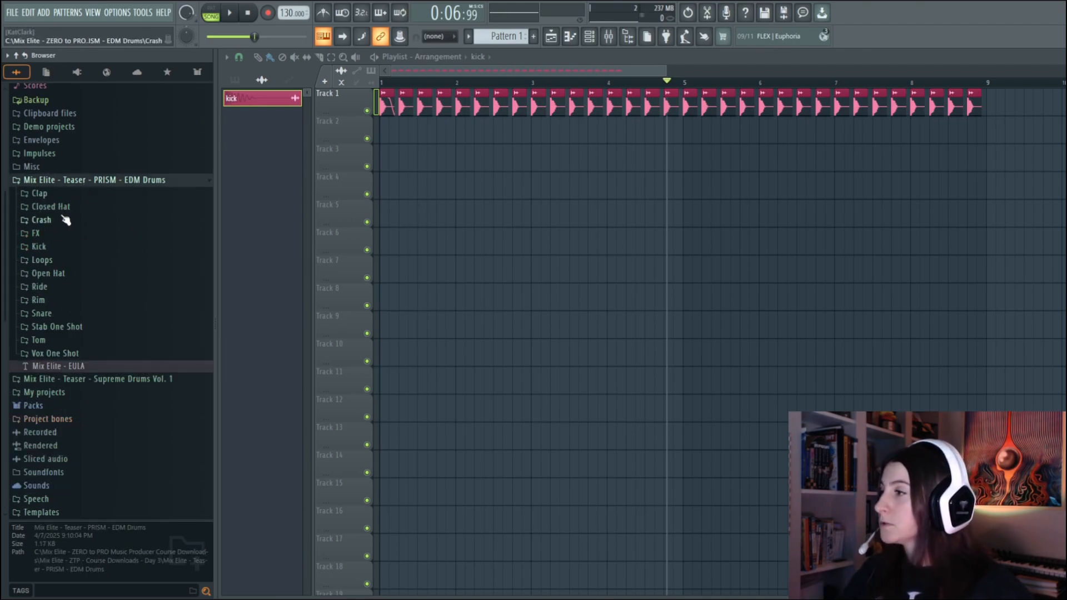
pyautogui.click(48, 195)
pyautogui.click(117, 208)
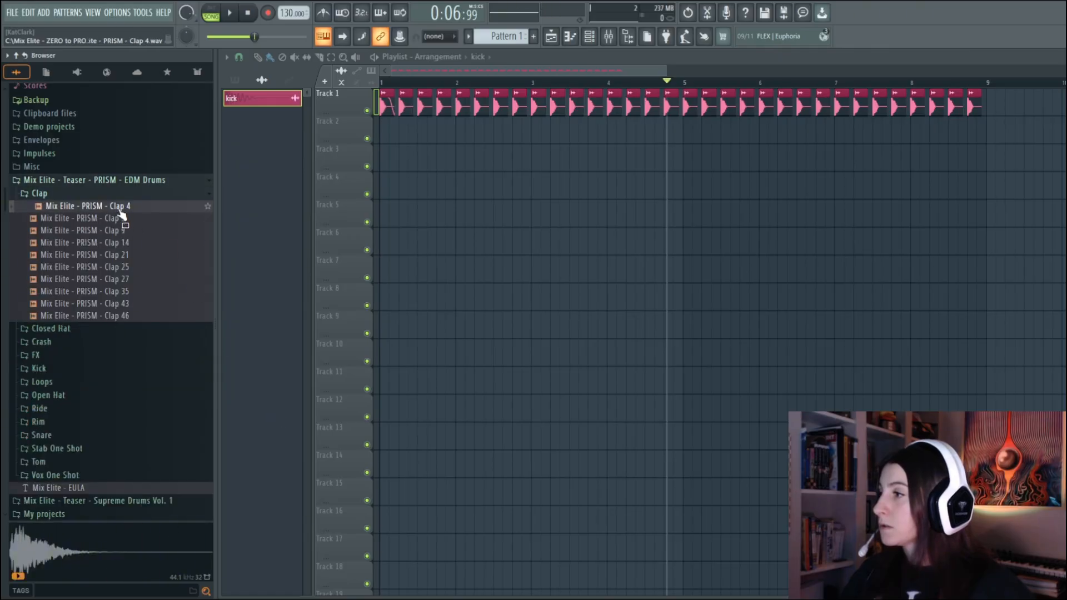
pyautogui.click(117, 219)
pyautogui.click(119, 233)
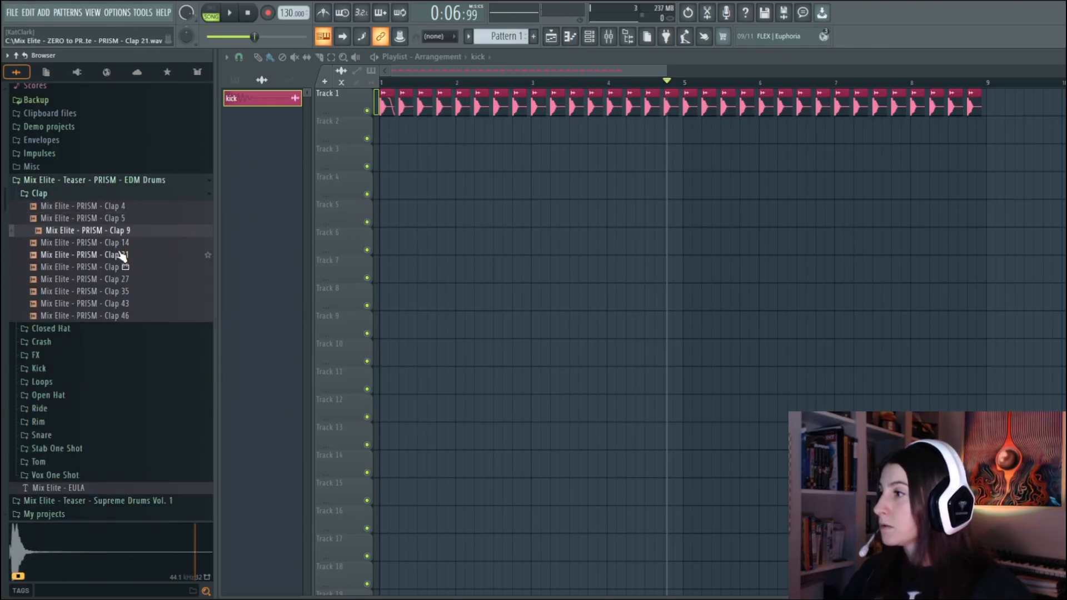
pyautogui.click(119, 253)
pyautogui.click(118, 243)
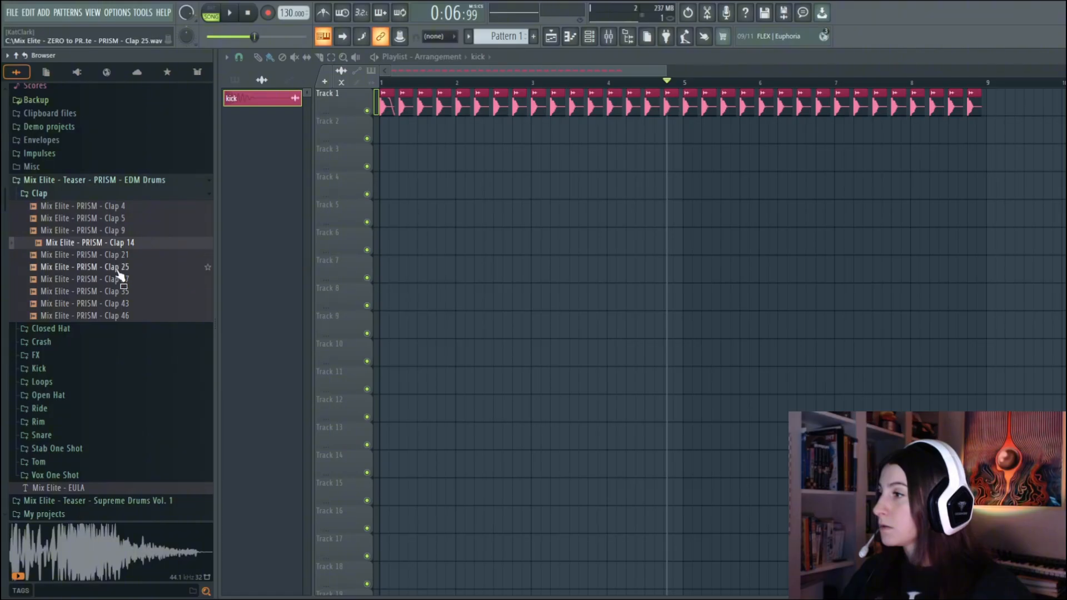
pyautogui.click(118, 268)
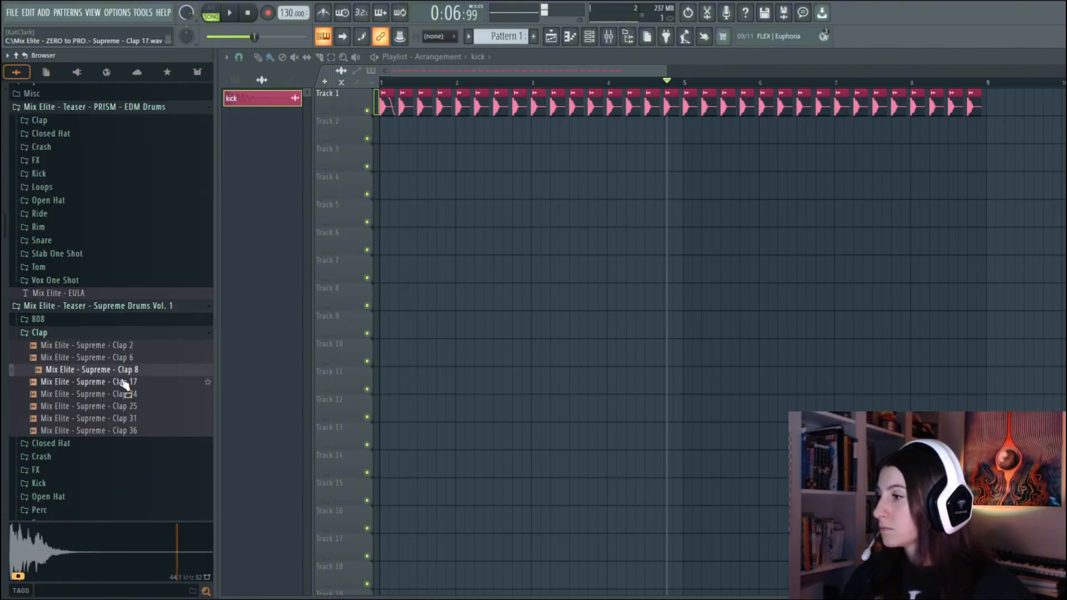
# Audition the Mix Elite - Supreme clap samples from Clap 17 to Clap 36 in Supreme Drums Vol. 1
pyautogui.click(120, 382)
pyautogui.click(122, 394)
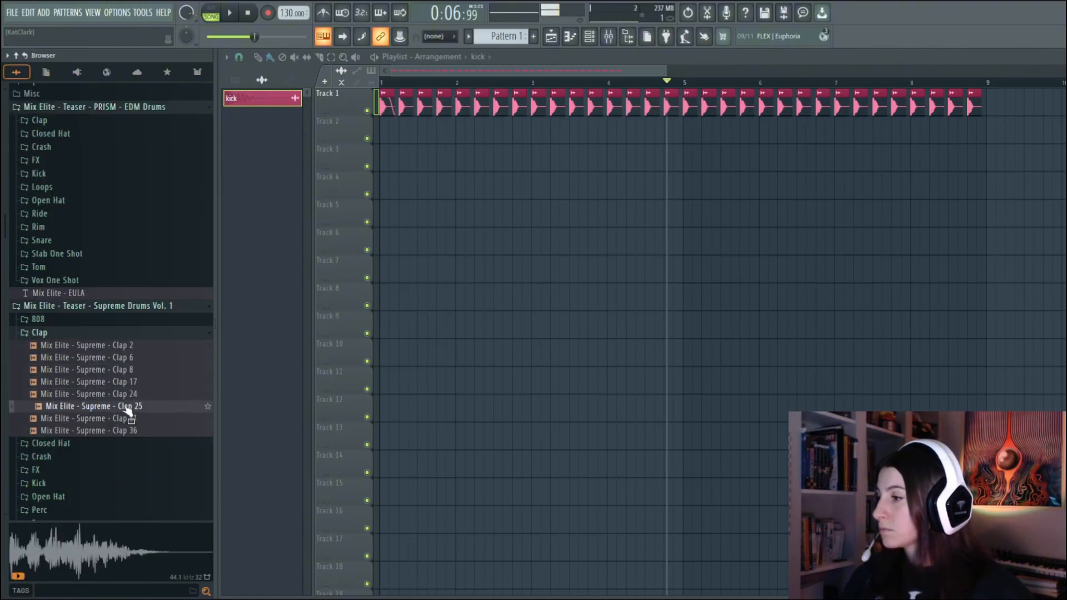
pyautogui.click(124, 406)
pyautogui.click(128, 396)
pyautogui.click(129, 418)
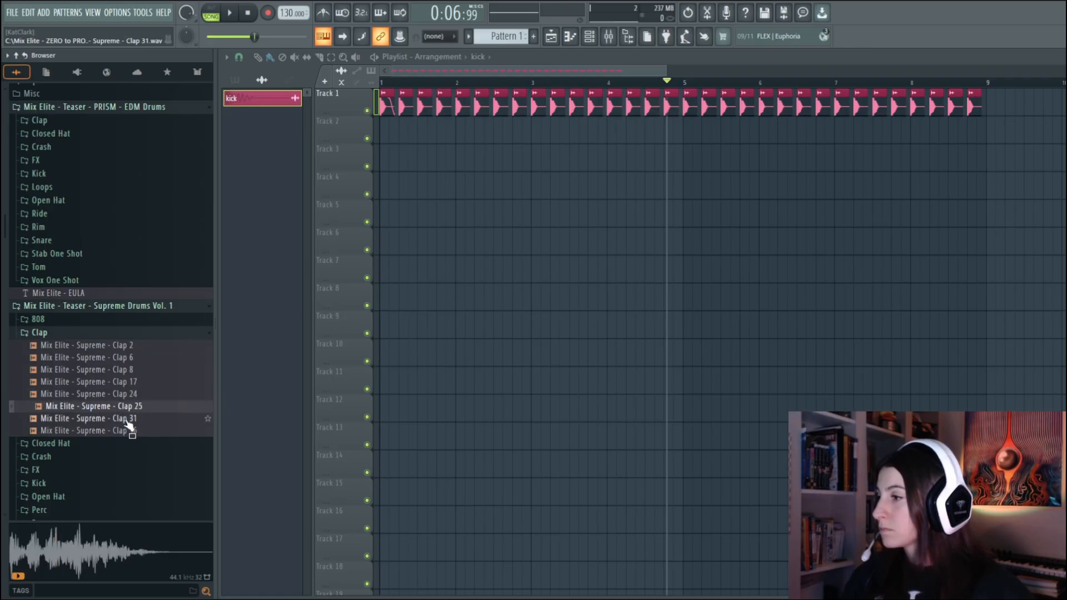
pyautogui.click(128, 432)
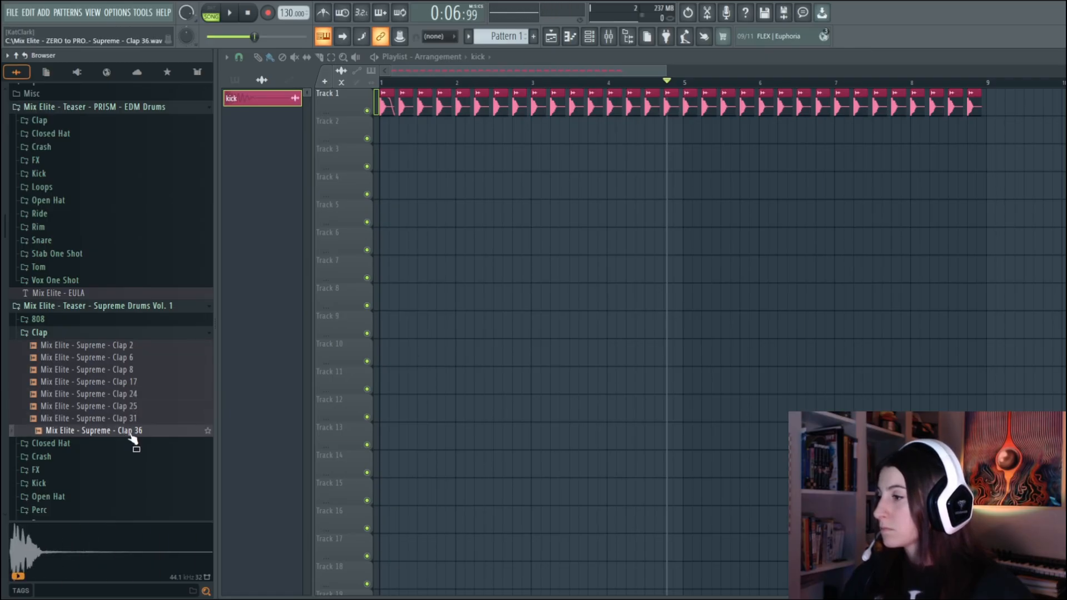
# Place Mix Elite - Supreme - Clap 24 on beats 2 and 4 of bars 1 to 8 on Track 2 and play back the arrangement
pyautogui.click(128, 395)
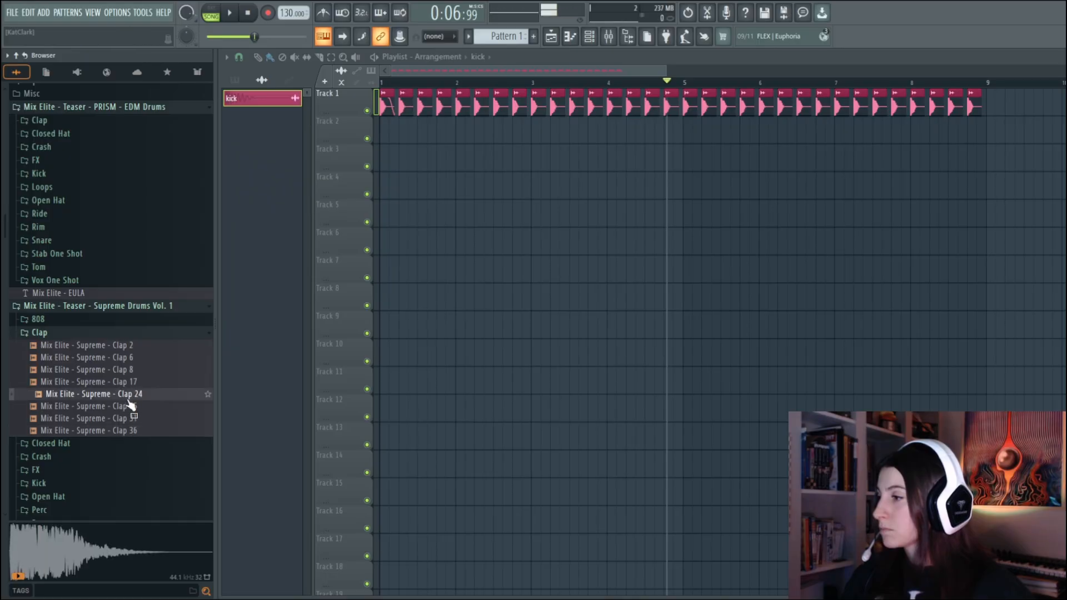
pyautogui.moveTo(129, 396)
pyautogui.mouseDown()
pyautogui.moveTo(402, 132)
pyautogui.moveTo(972, 133)
pyautogui.mouseUp()
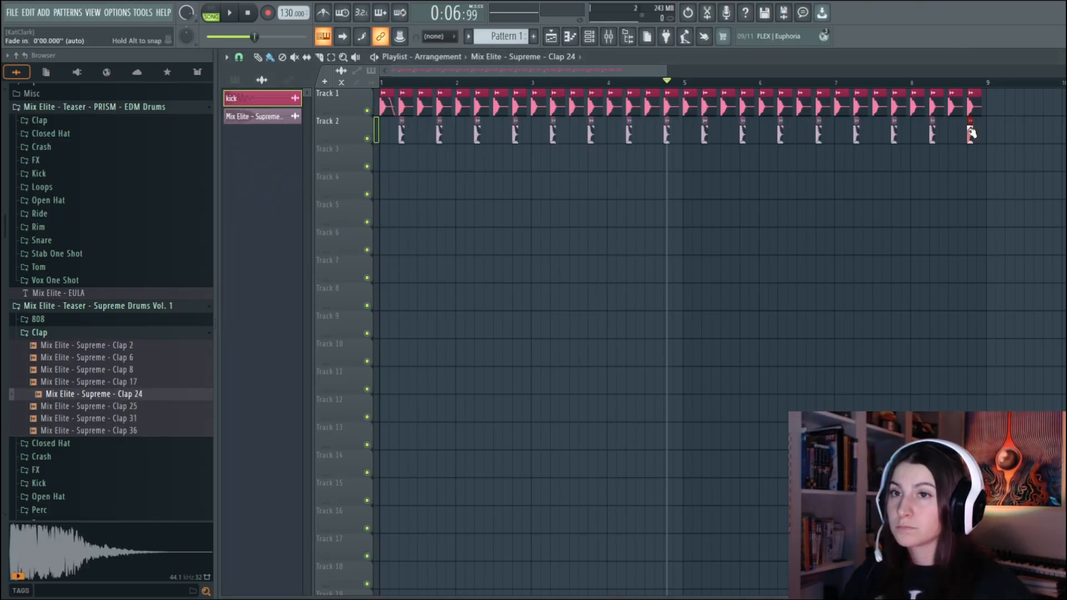
pyautogui.press('space')
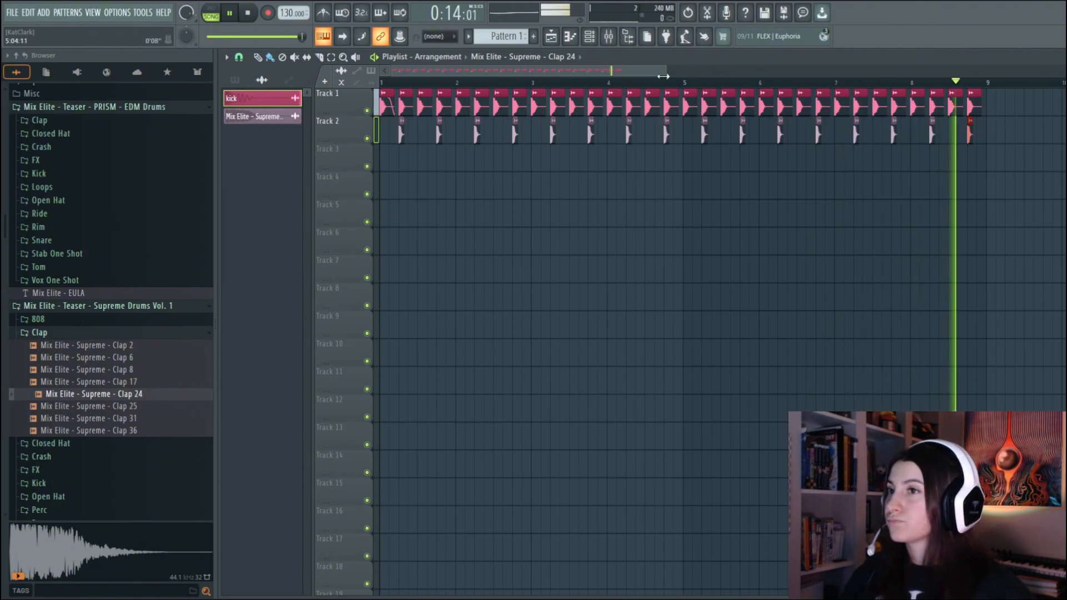
pyautogui.moveTo(667, 73); pyautogui.dragTo(639, 70)
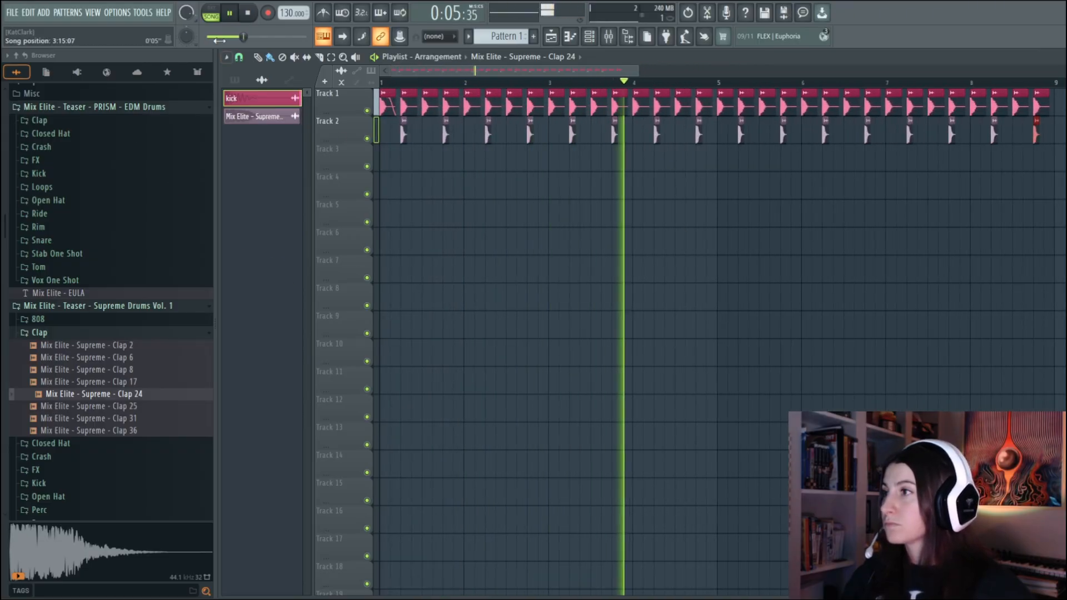
pyautogui.click(234, 20)
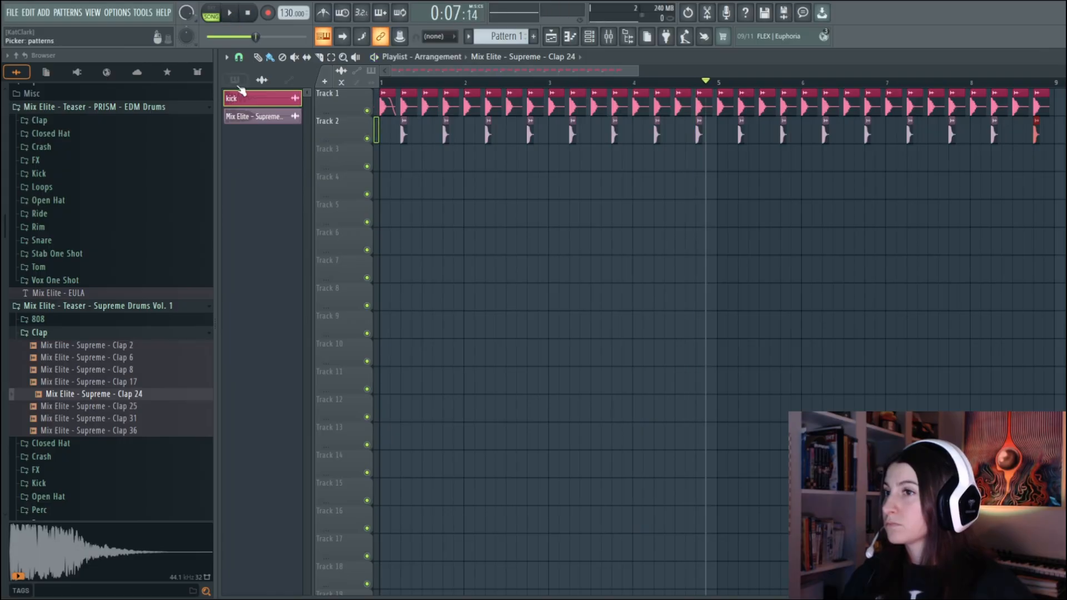
# Layer Mix Elite - Supreme - Clap 8 on beats 2 and 4 of bars 1 to 8 on Track 3 and play back the arrangement
pyautogui.click(126, 383)
pyautogui.click(125, 370)
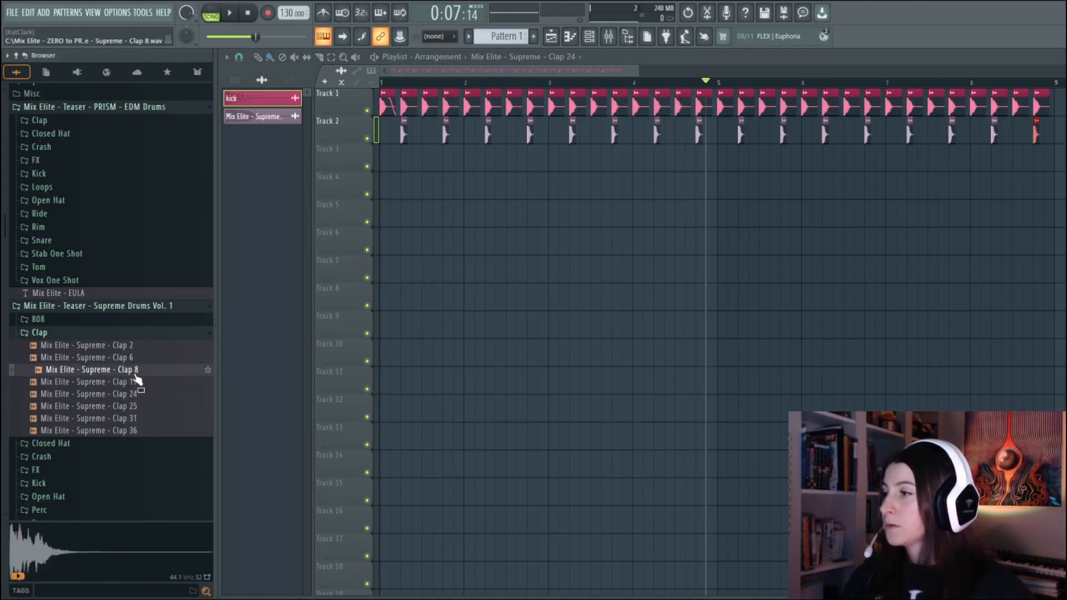
pyautogui.moveTo(127, 378); pyautogui.dragTo(385, 248)
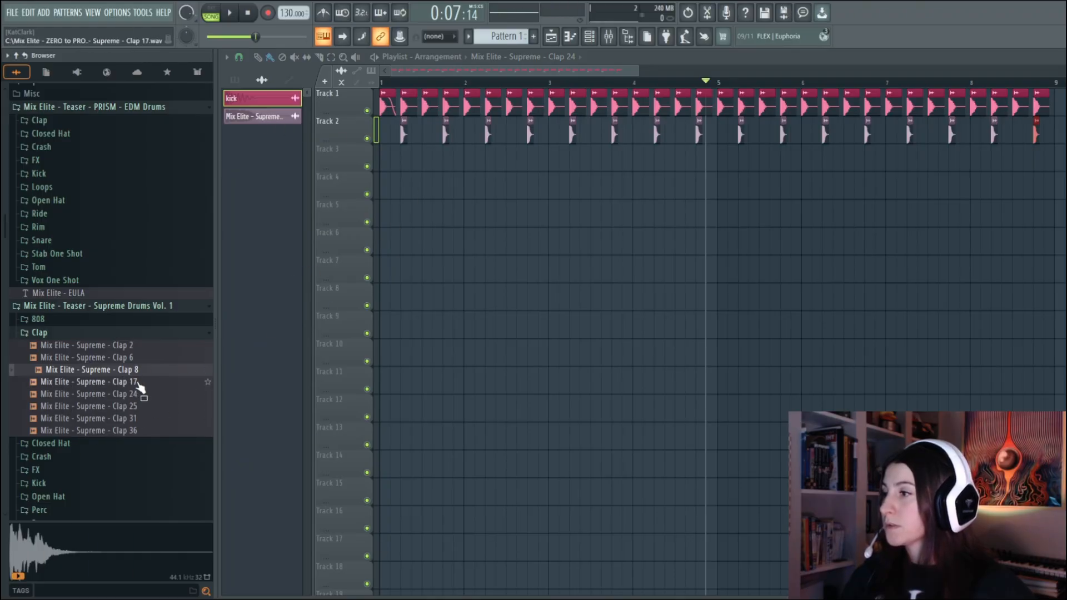
pyautogui.moveTo(134, 378)
pyautogui.mouseDown()
pyautogui.moveTo(418, 216)
pyautogui.moveTo(406, 162)
pyautogui.moveTo(772, 149)
pyautogui.mouseUp()
pyautogui.press('space')
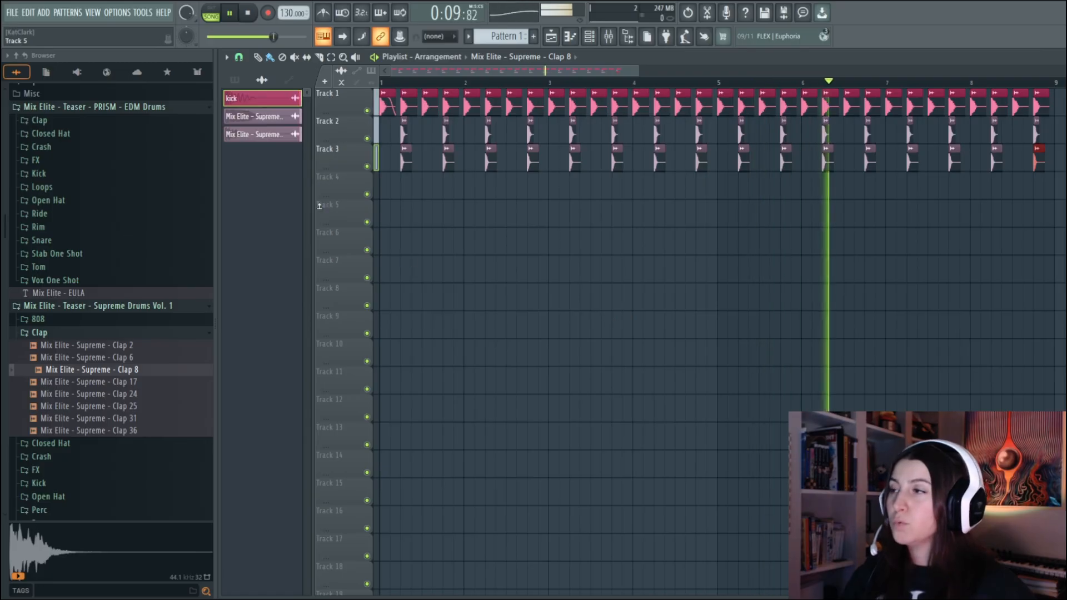
pyautogui.click(232, 13)
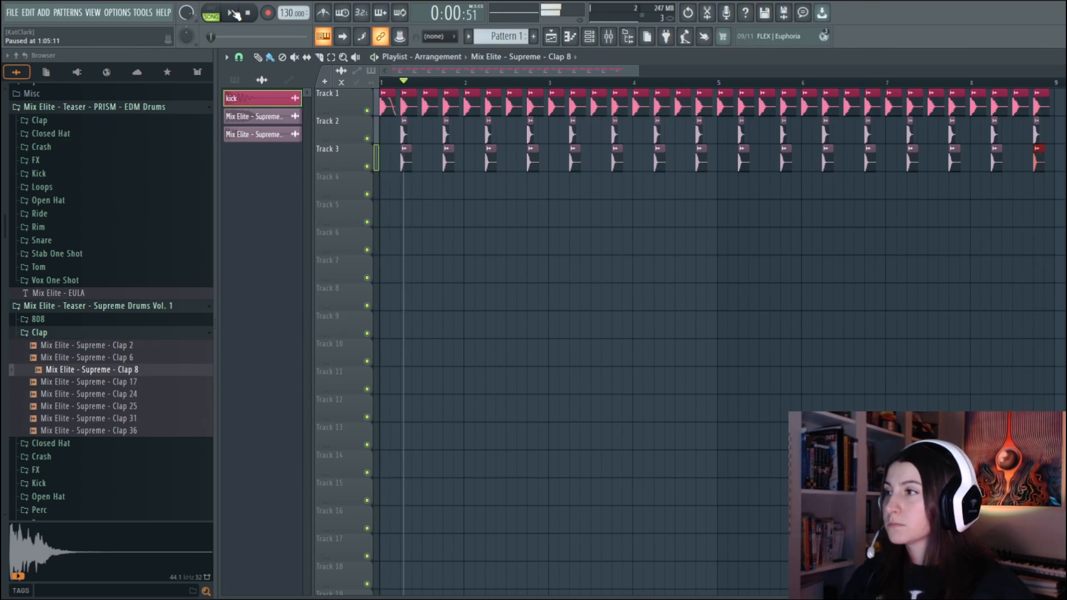
# Lower the channel volume of Mix Elite - Supreme - Clap 8 to 37% while playing back the arrangement
pyautogui.click(271, 118)
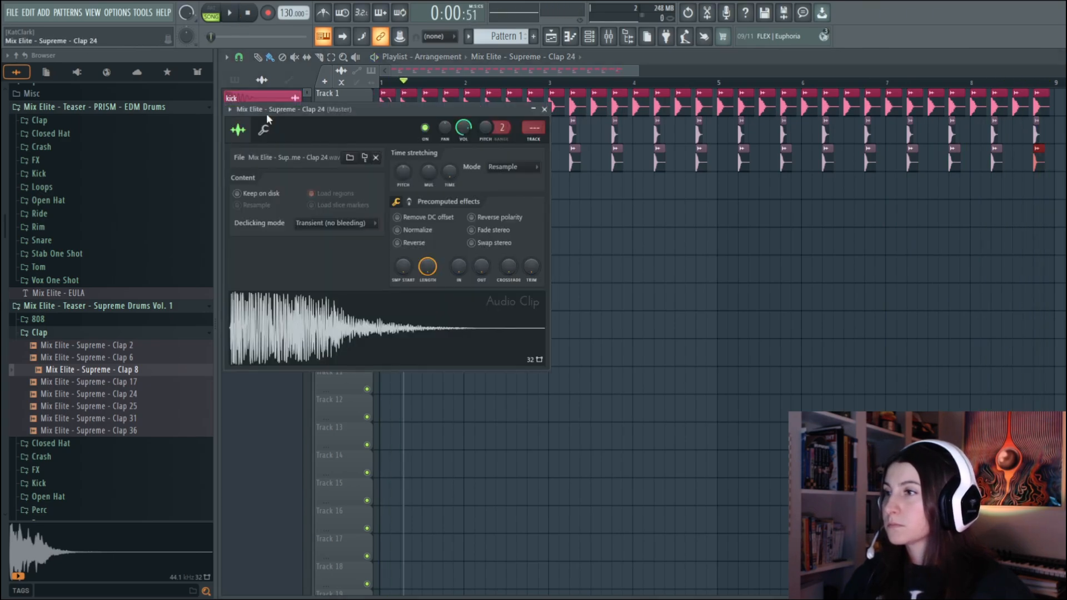
pyautogui.click(545, 109)
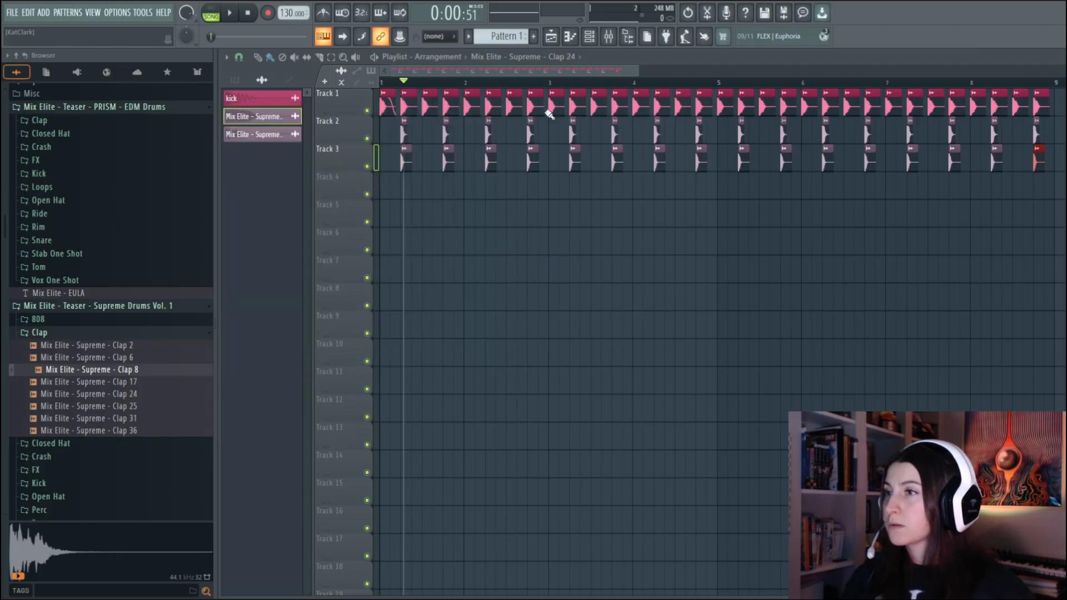
pyautogui.click(255, 139)
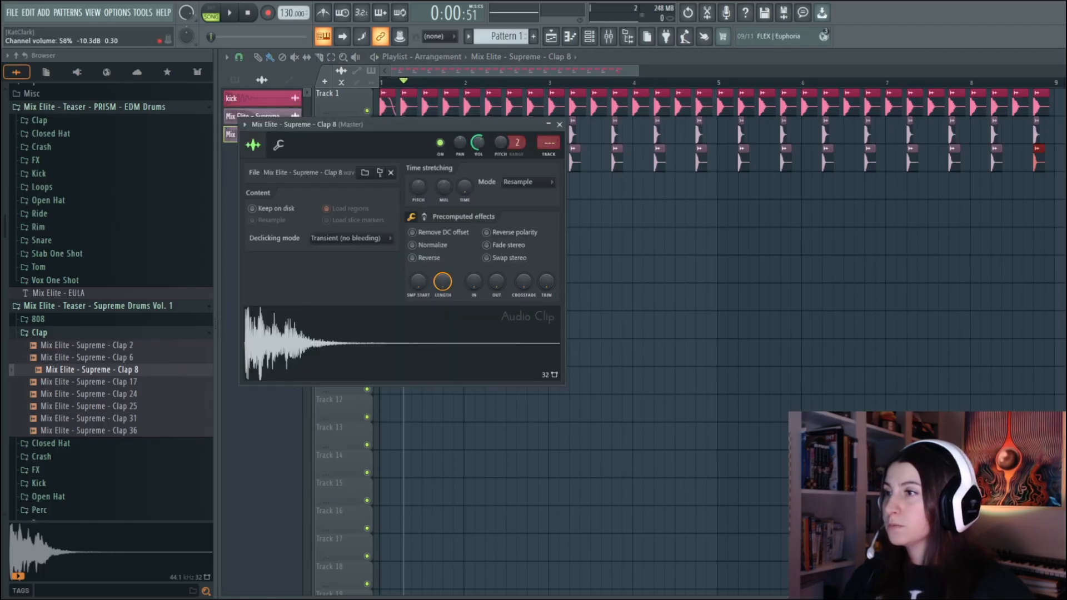
pyautogui.click(232, 21)
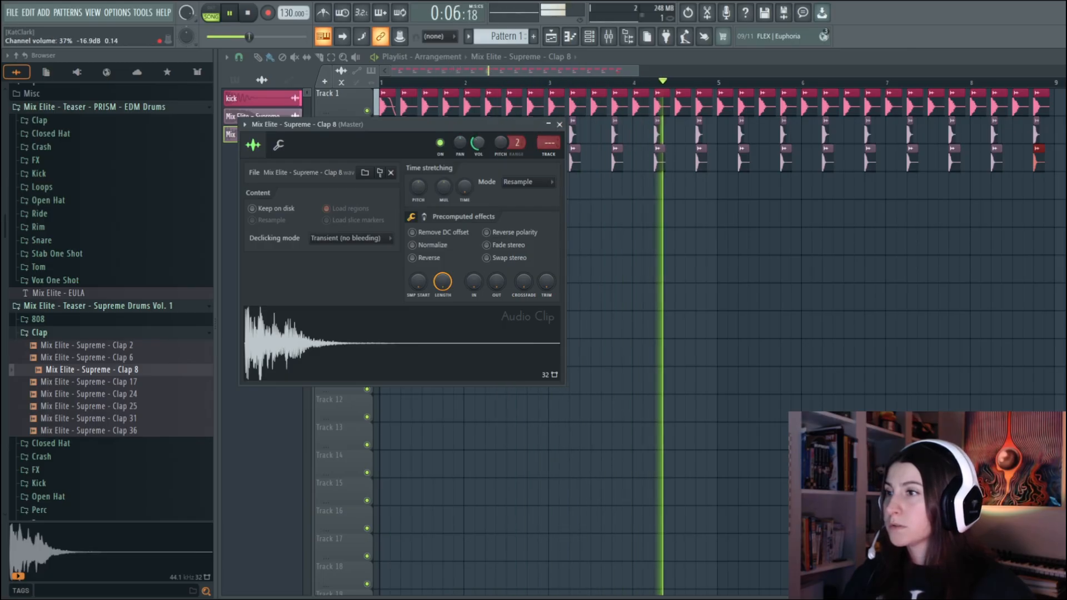
pyautogui.click(560, 124)
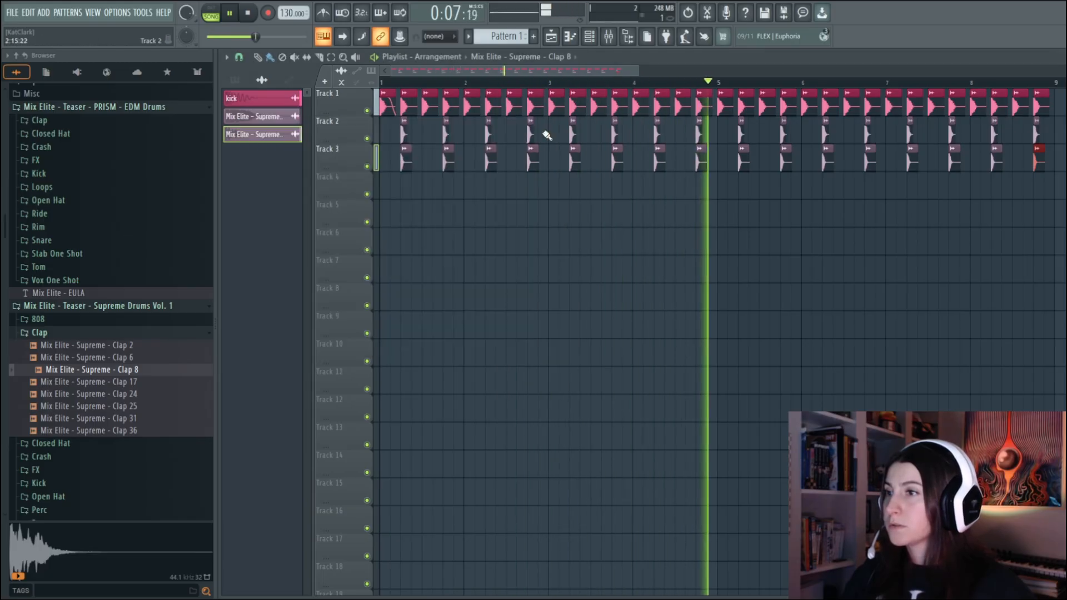
pyautogui.click(229, 13)
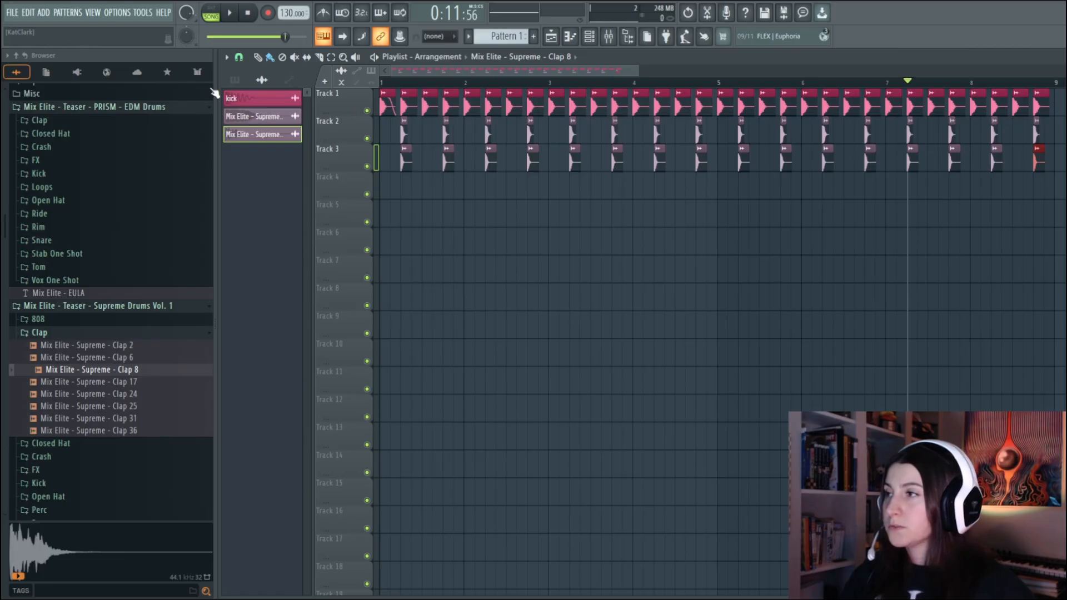
# Rename the clap channels clap 1 and clap 2, and route the kick and both claps to mixer tracks 1 and 2, named kick and clap
pyautogui.click(287, 121)
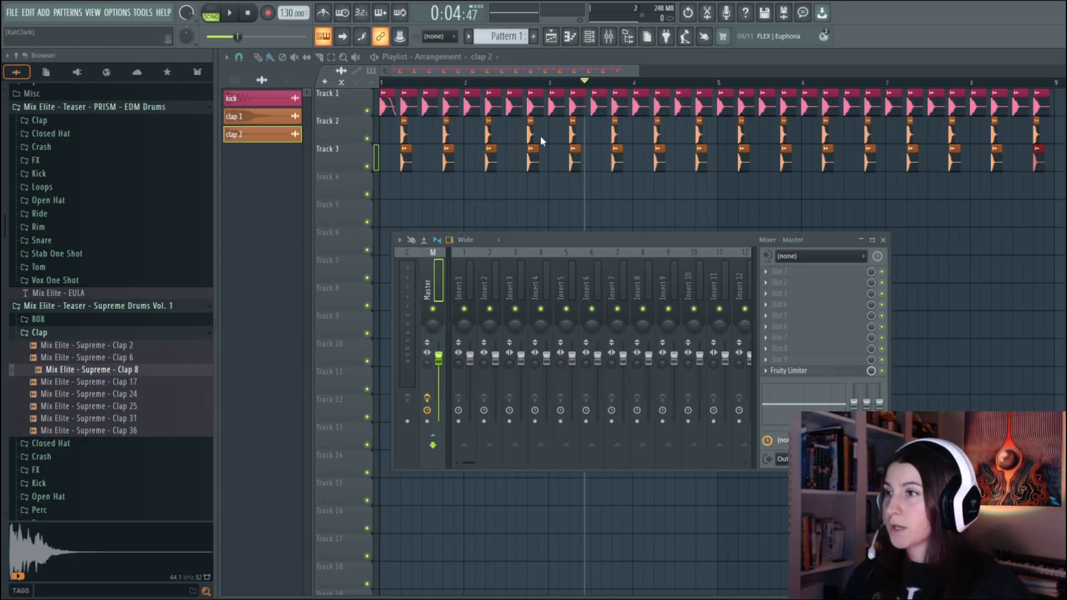
pyautogui.press('Right')
pyautogui.press('Right')
pyautogui.press('Left')
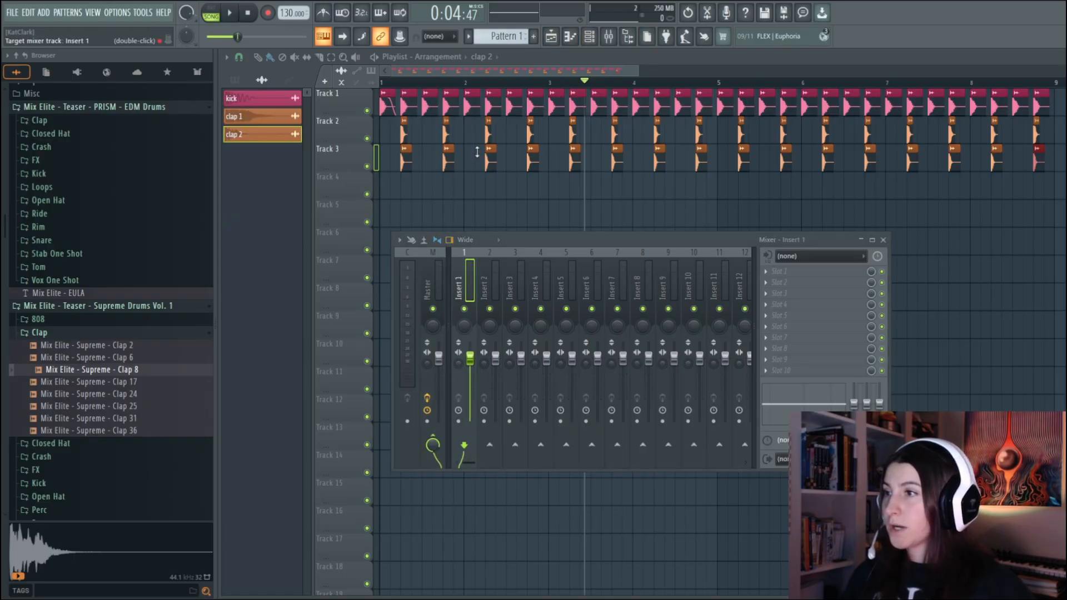
pyautogui.press('Right')
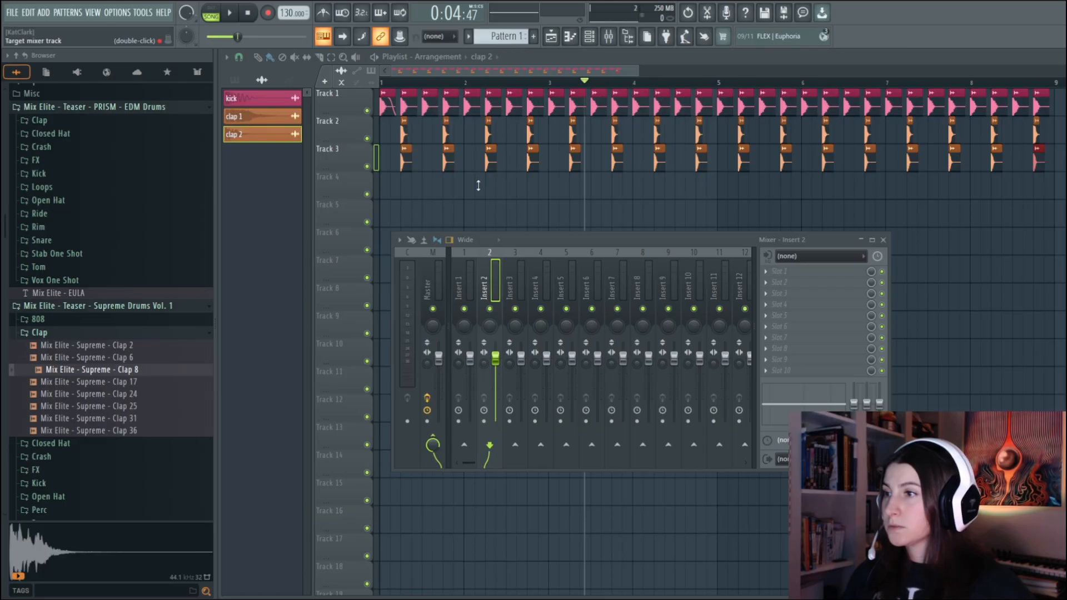
pyautogui.press('Left')
pyautogui.press('Right')
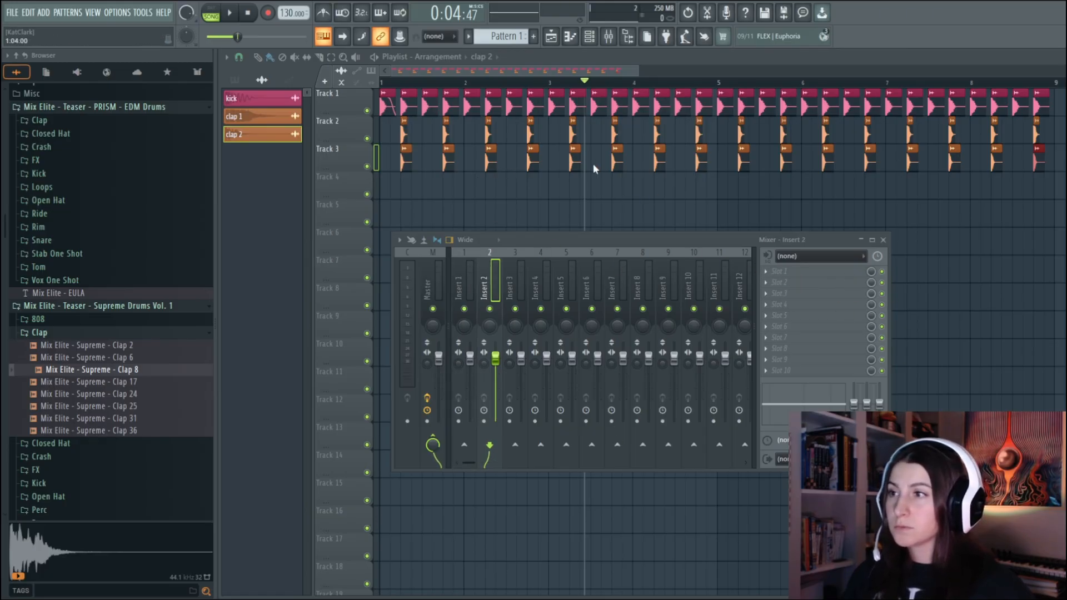
pyautogui.click(452, 292)
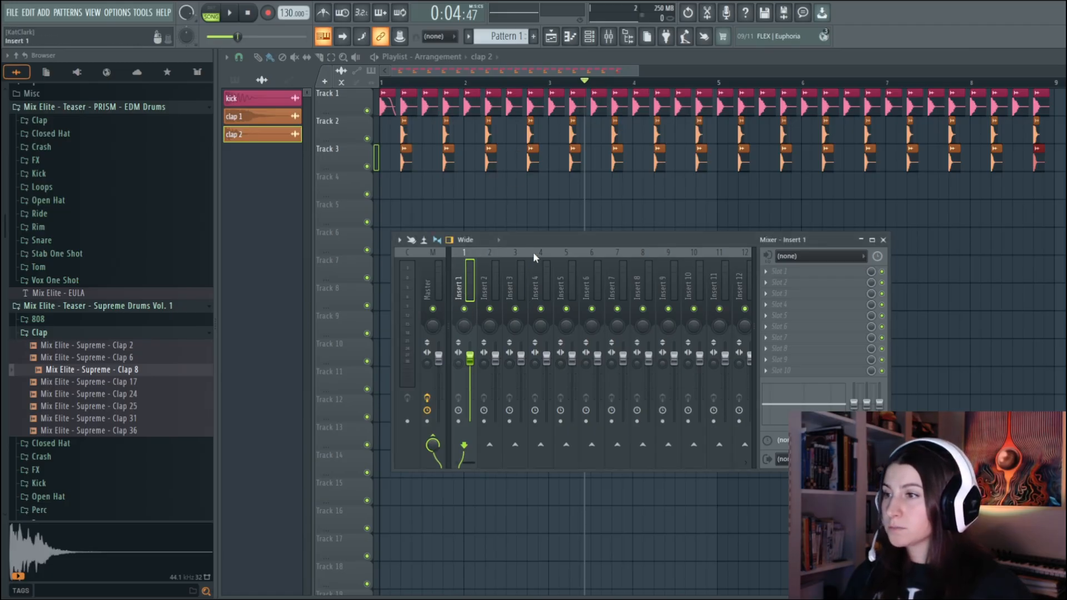
# Add Fruity Parametric EQ 2 to the kick mixer track and roll off its highs by pulling band 7 fully down around the high mids
pyautogui.click(766, 272)
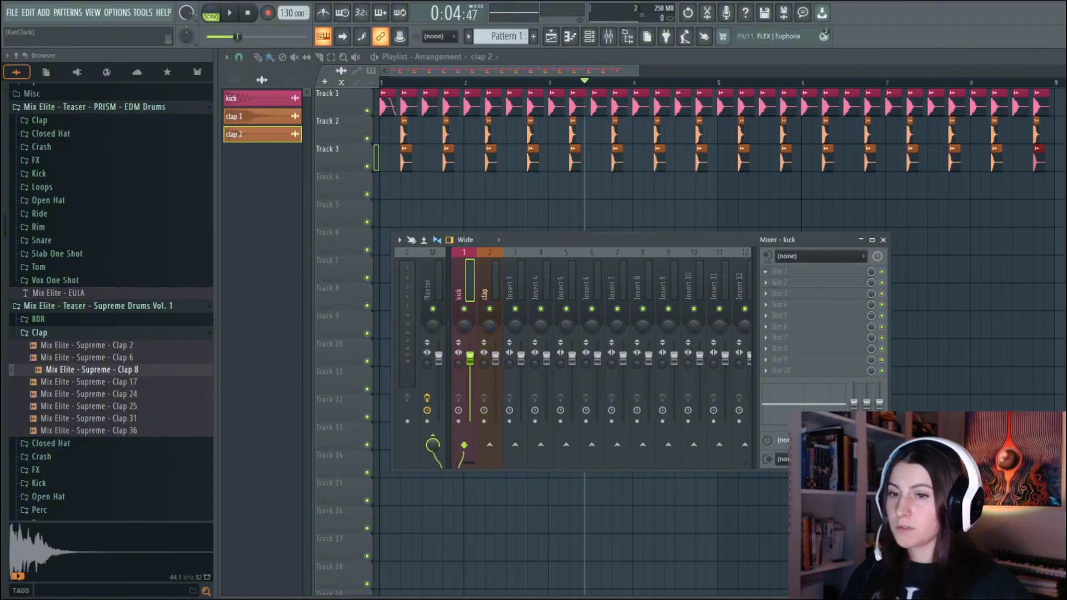
pyautogui.click(241, 18)
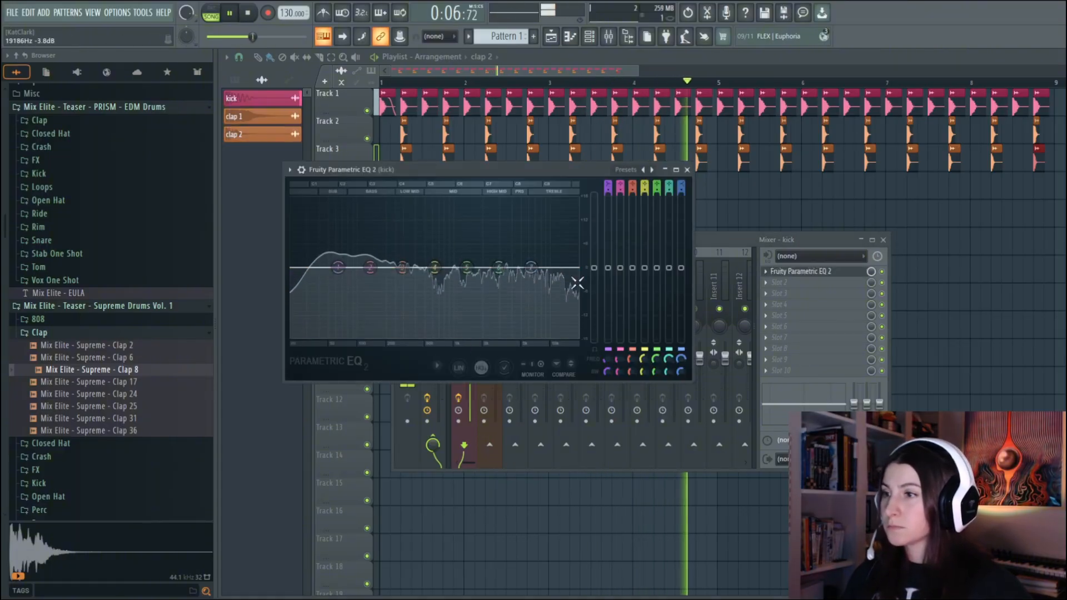
pyautogui.moveTo(531, 267); pyautogui.dragTo(486, 322)
pyautogui.moveTo(491, 335); pyautogui.dragTo(490, 339)
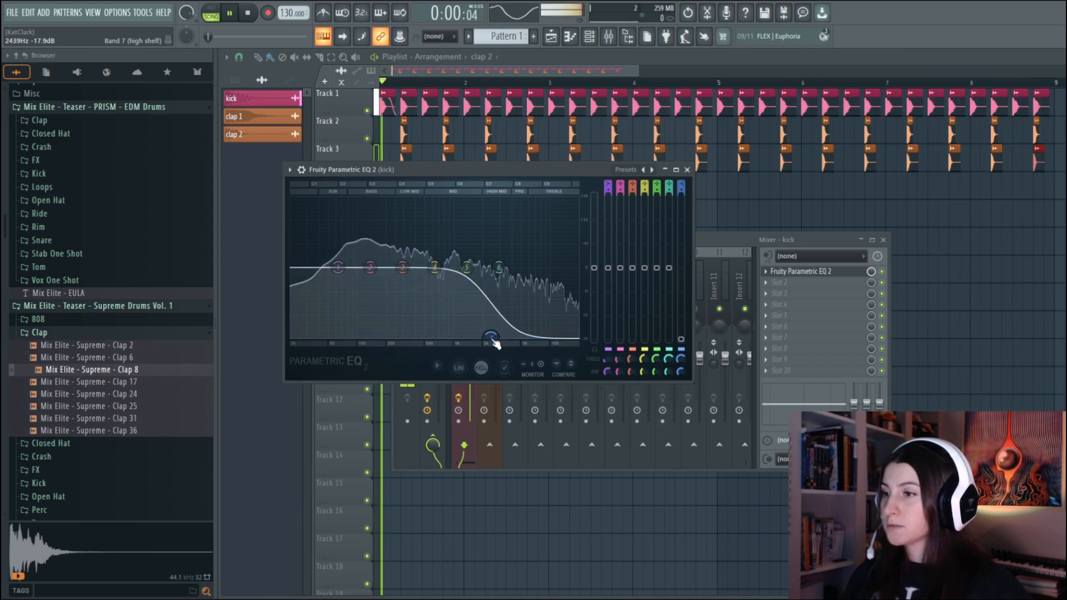
pyautogui.click(687, 170)
# Add Fruity Parametric EQ 2 to the clap mixer track and cut its lows with band 1 fully down near the low mids during playback
pyautogui.click(492, 379)
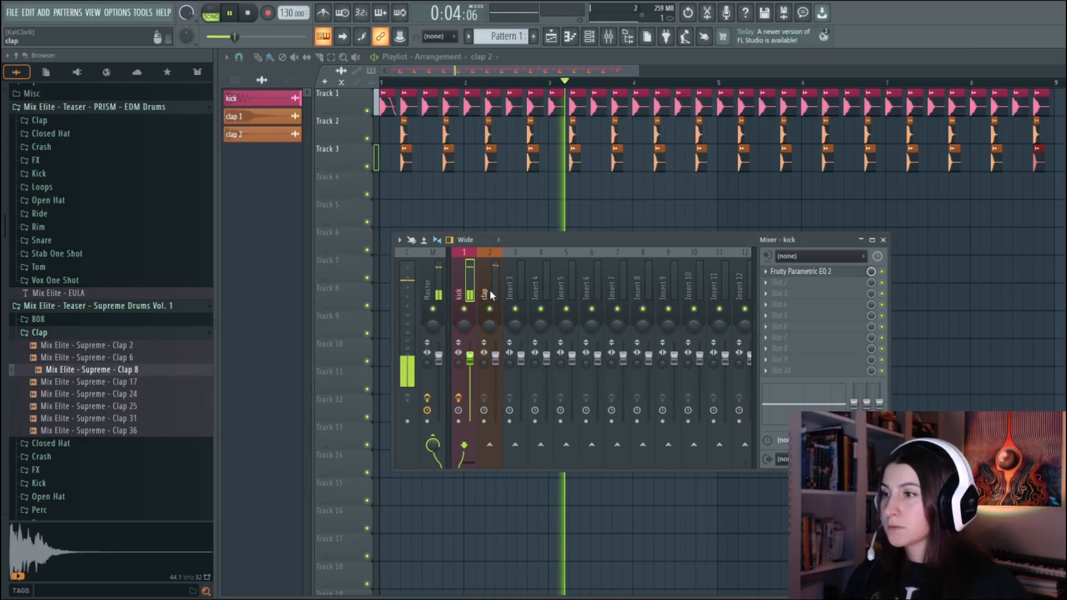
pyautogui.click(804, 276)
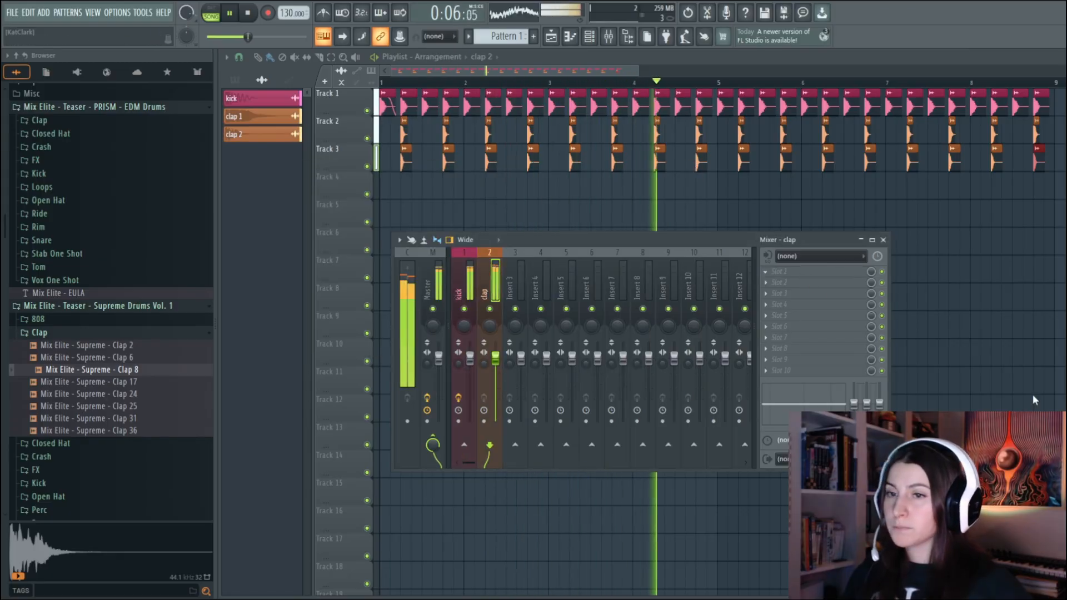
pyautogui.click(1034, 398)
pyautogui.moveTo(368, 297); pyautogui.dragTo(401, 366)
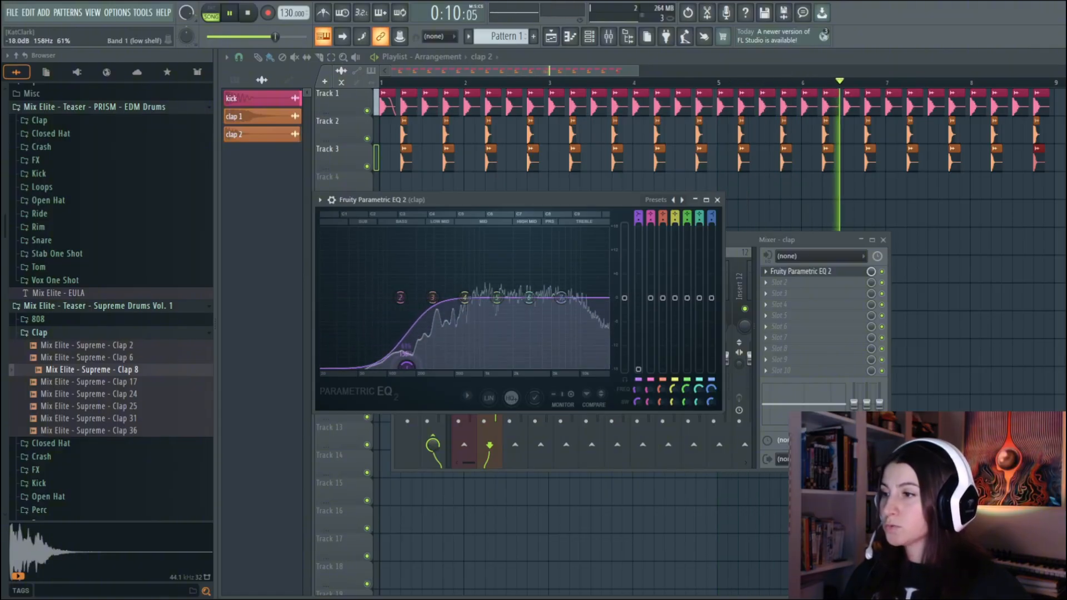
pyautogui.moveTo(409, 366); pyautogui.dragTo(454, 367)
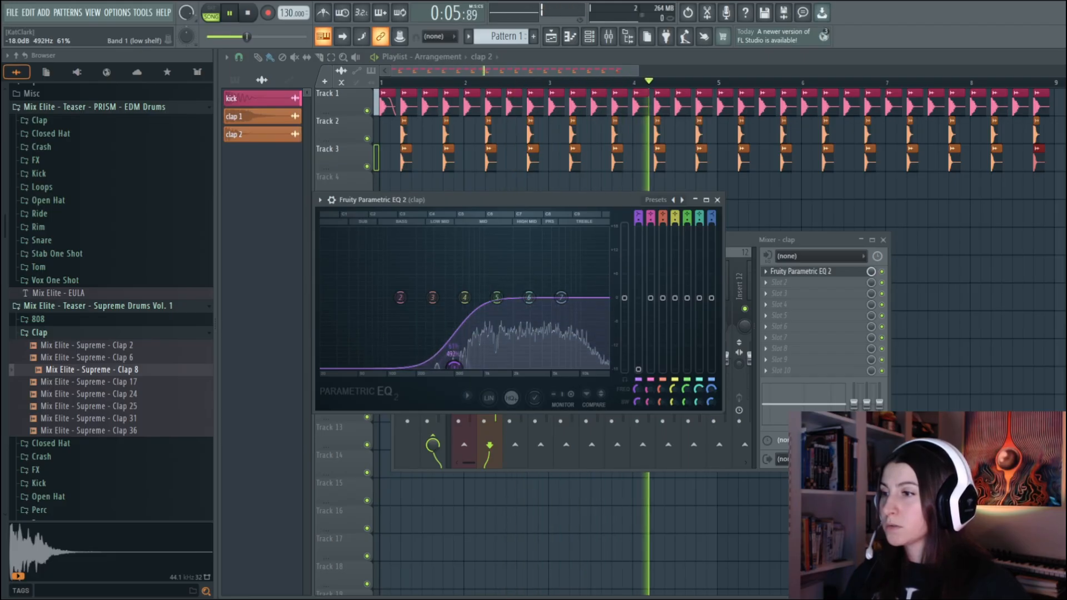
pyautogui.click(717, 200)
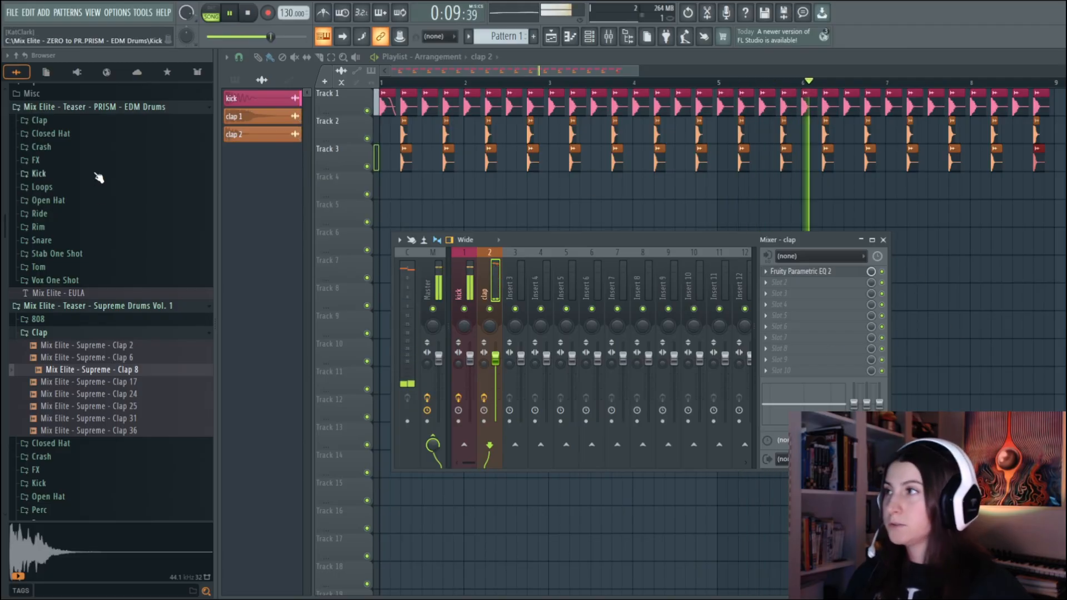
pyautogui.click(230, 13)
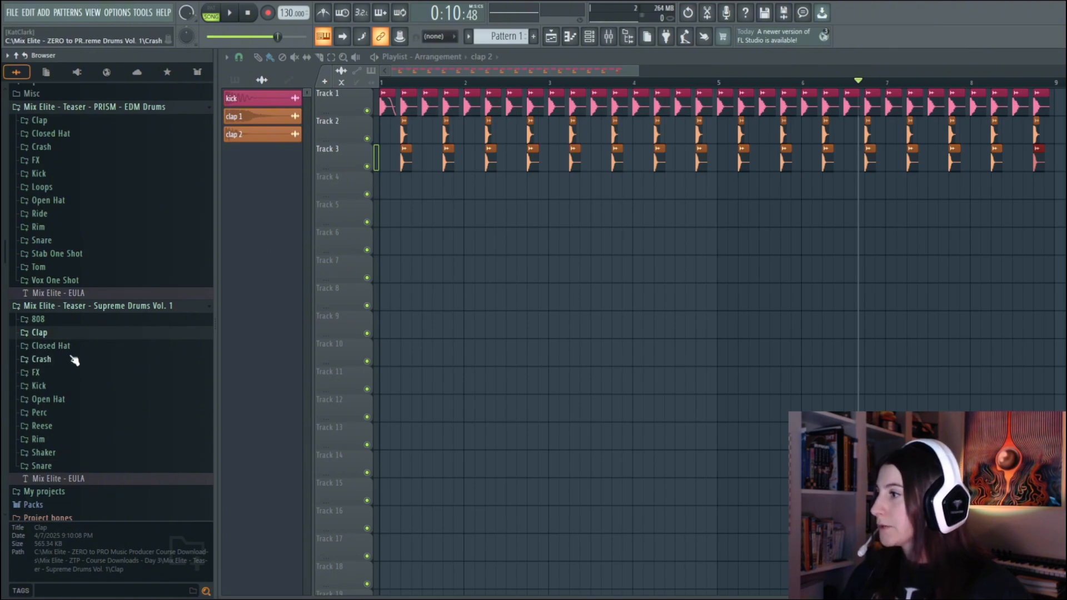
# Audition the open hat samples from OH 2 to OH 10 in the Open Hat folder of Supreme Drums Vol. 1
pyautogui.click(50, 399)
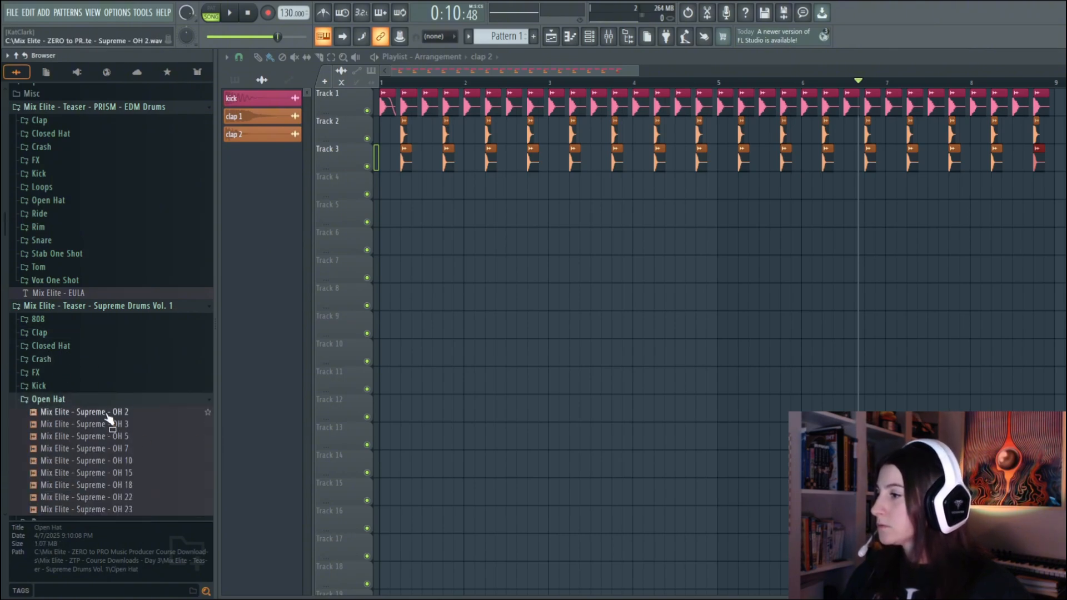
pyautogui.scroll(-4, 103, 417)
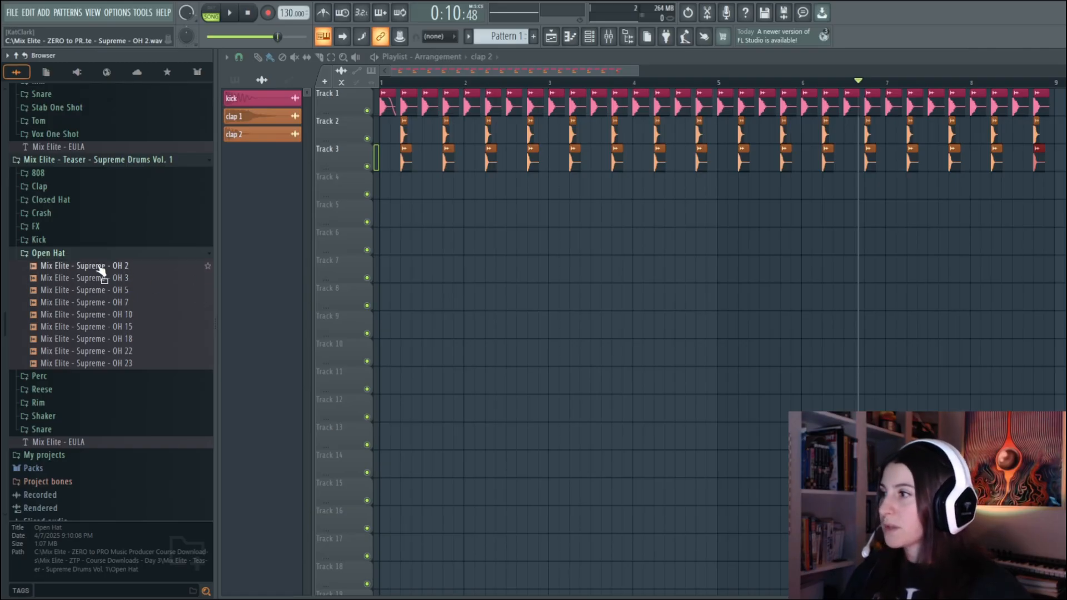
pyautogui.click(78, 267)
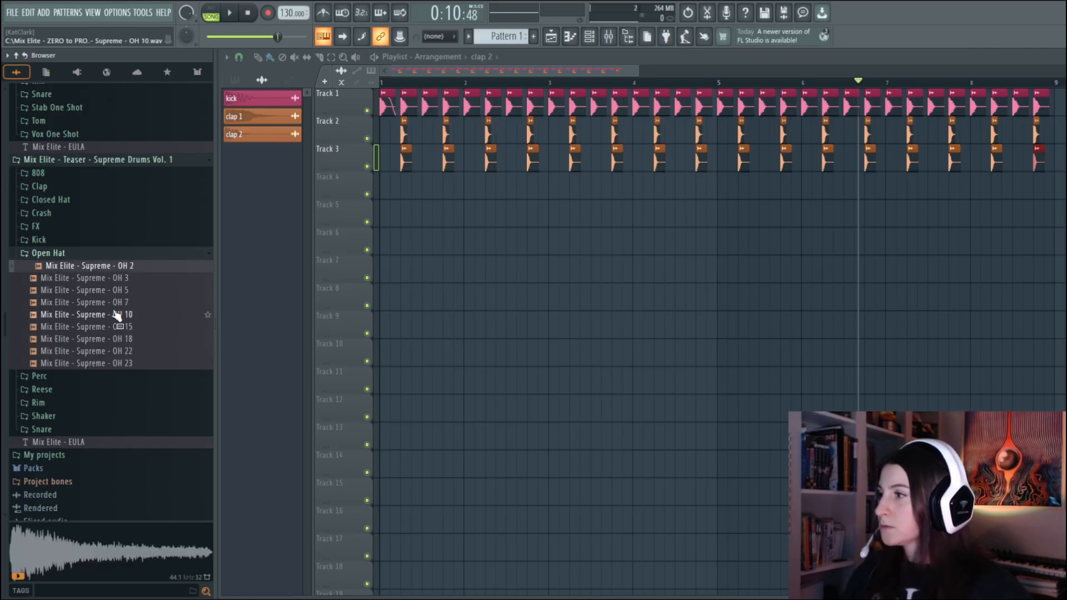
pyautogui.click(91, 279)
pyautogui.click(89, 292)
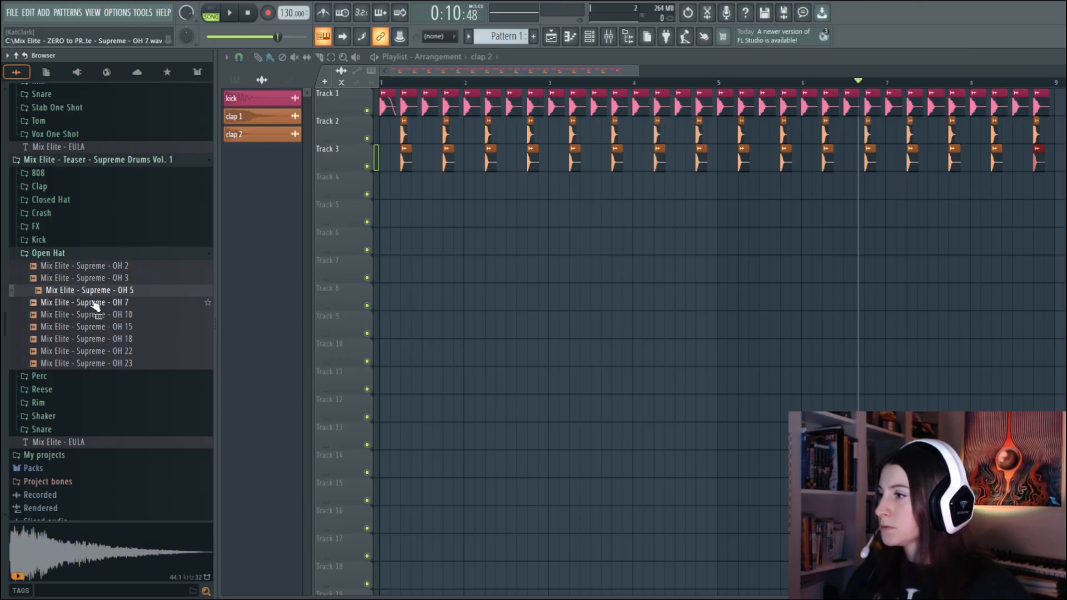
pyautogui.click(93, 304)
pyautogui.click(79, 290)
pyautogui.click(94, 315)
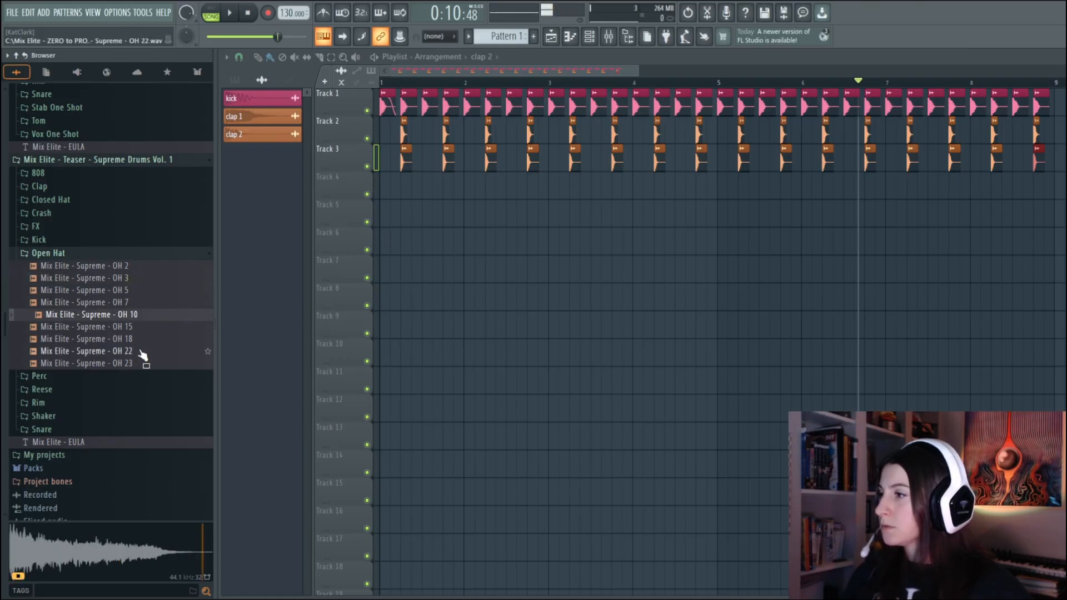
# Place Mix Elite - Supreme - OH 5 on every offbeat of bars 1 to 8 on Track 4 while playing back the arrangement
pyautogui.click(98, 293)
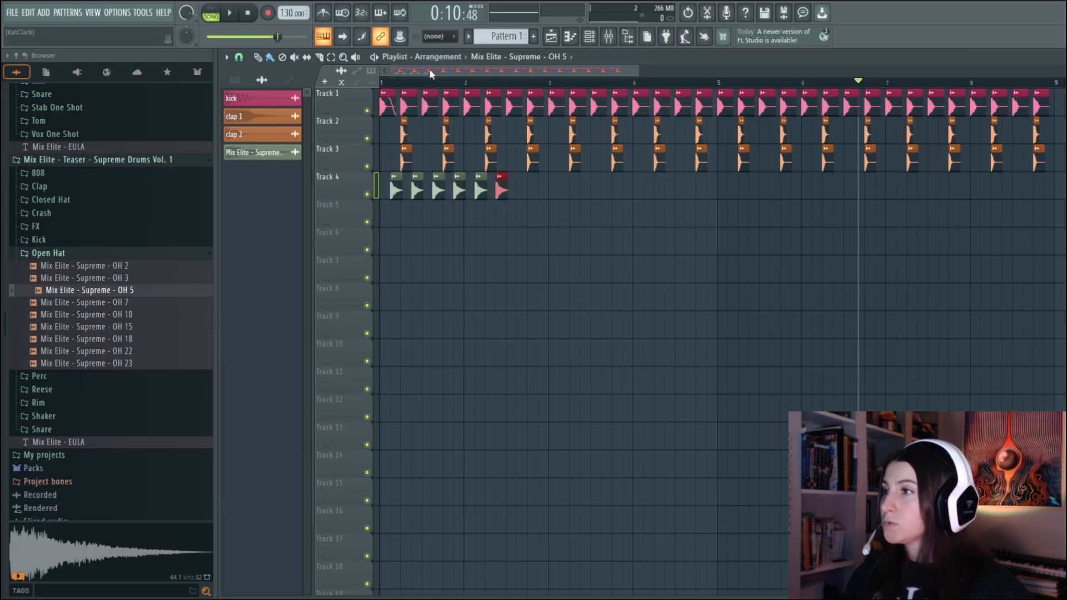
pyautogui.click(230, 15)
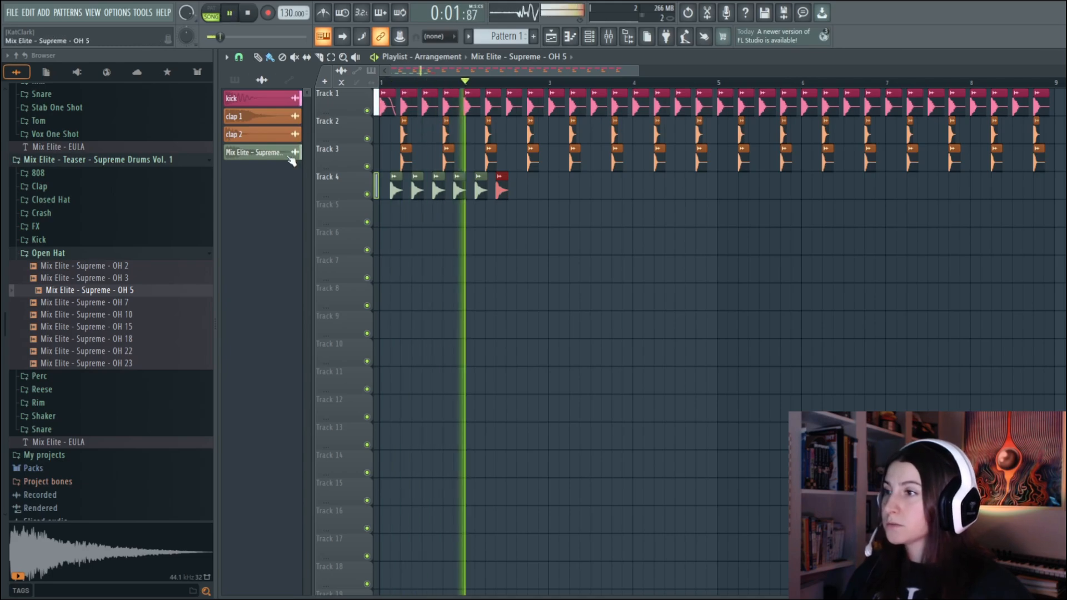
pyautogui.click(523, 191)
pyautogui.click(543, 191)
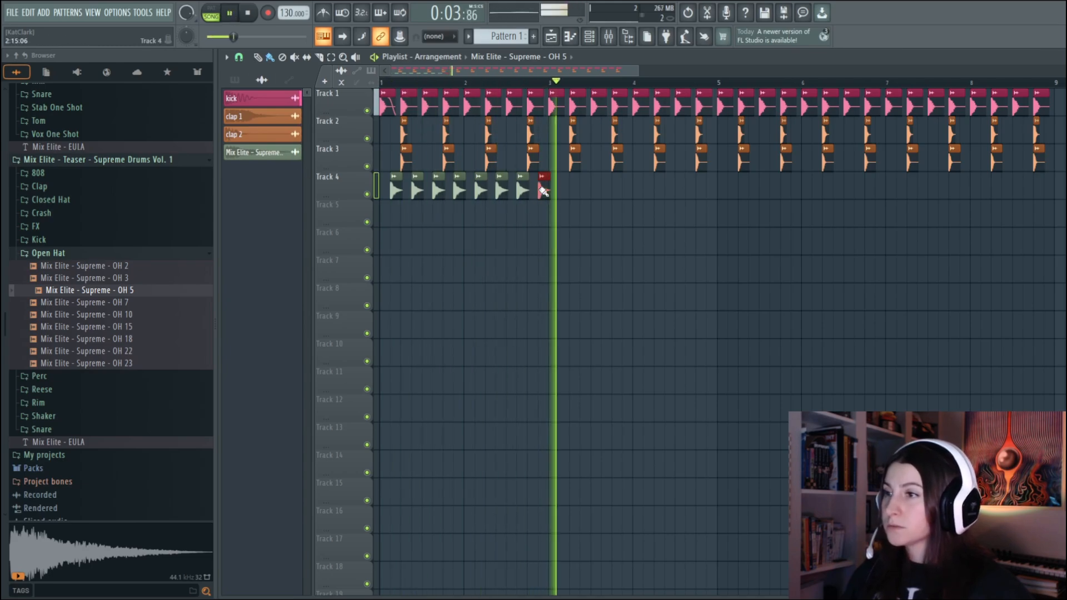
pyautogui.moveTo(544, 190); pyautogui.dragTo(1050, 190)
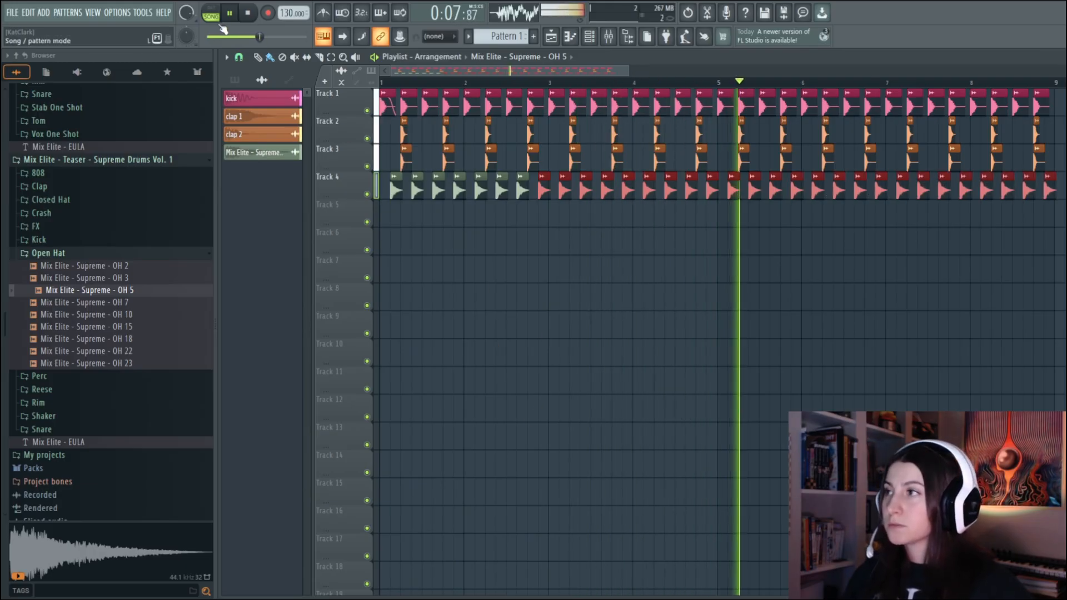
# Lower the channel volume of Mix Elite - Supreme - OH 5 against the playing beat and stop playback
pyautogui.doubleClick(262, 154)
pyautogui.moveTo(494, 157); pyautogui.dragTo(493, 176)
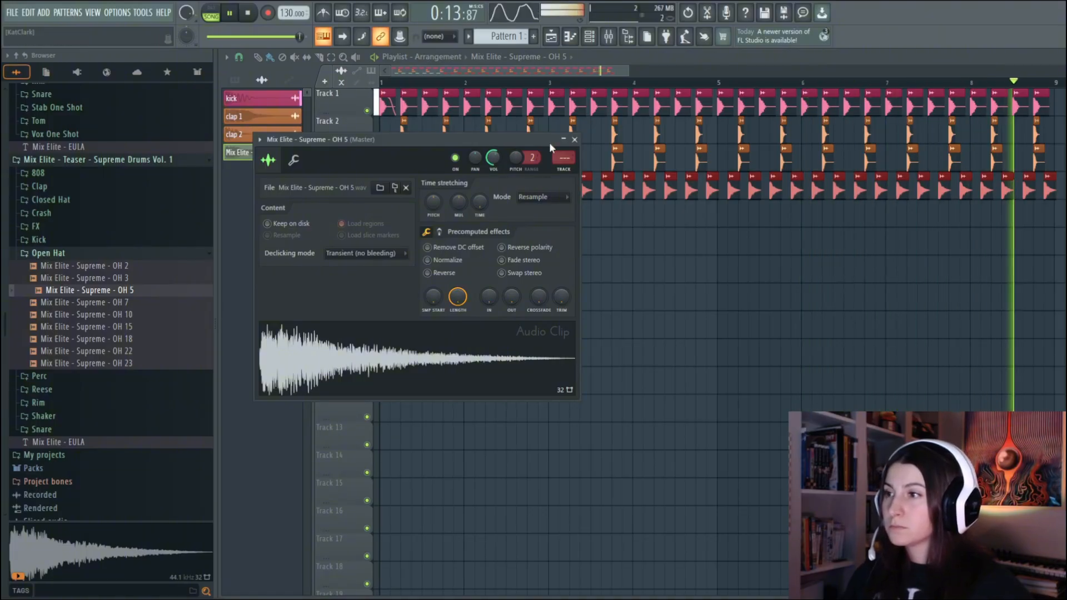
pyautogui.click(575, 140)
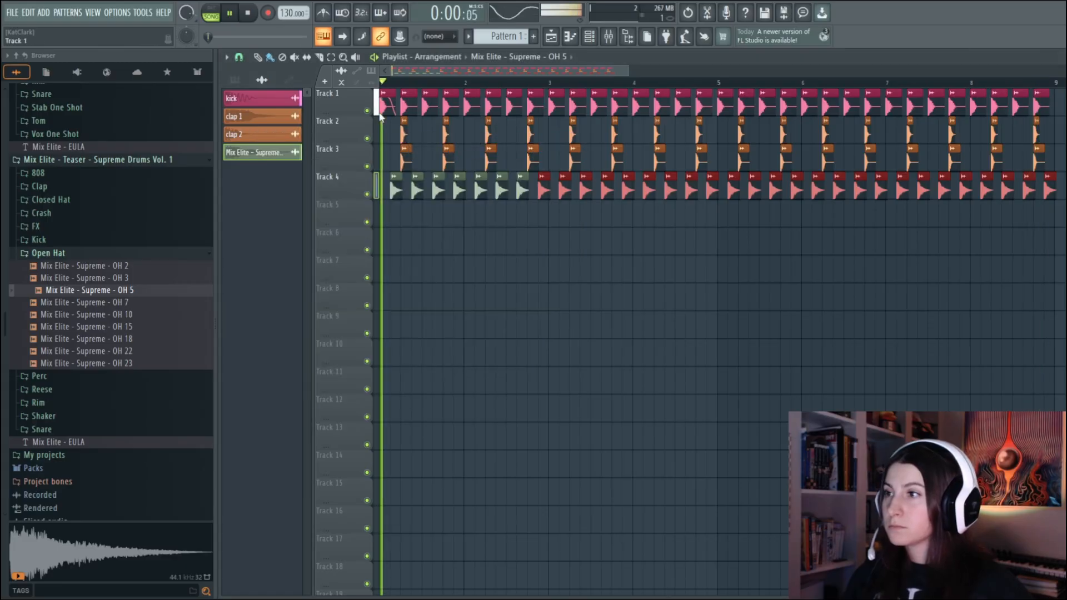
pyautogui.click(230, 15)
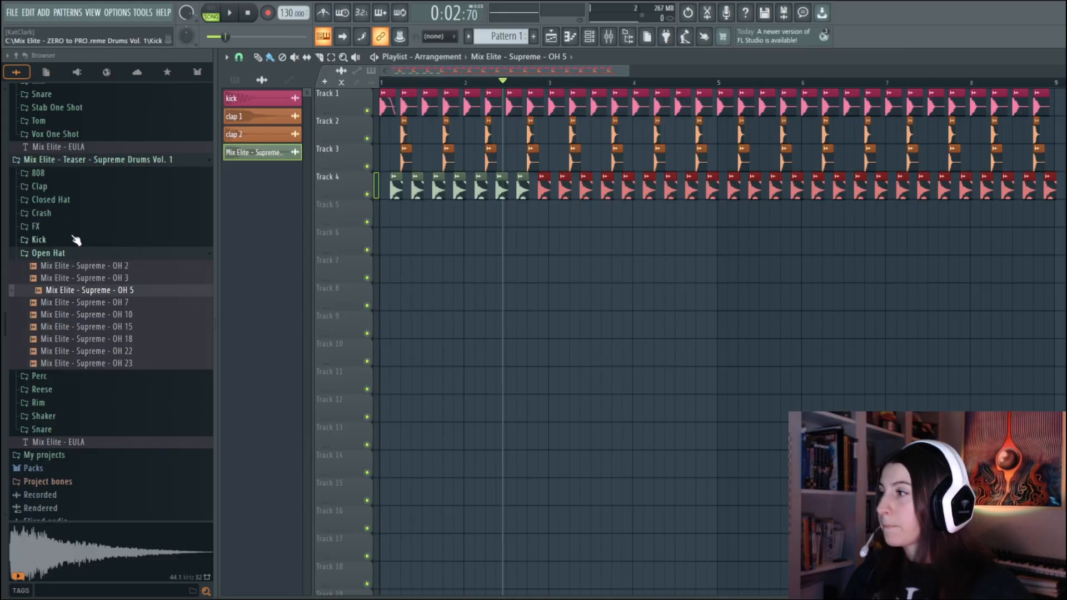
# Audition the closed hat samples in the Closed Hat folder of Supreme Drums Vol. 1 and select CH 14
pyautogui.click(70, 202)
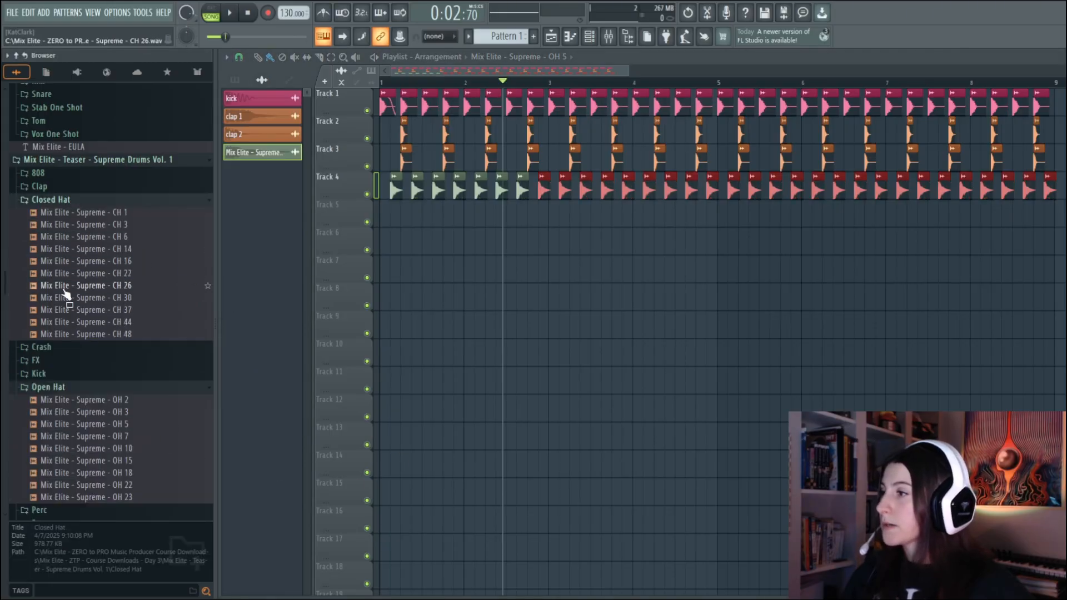
pyautogui.click(94, 213)
pyautogui.click(99, 238)
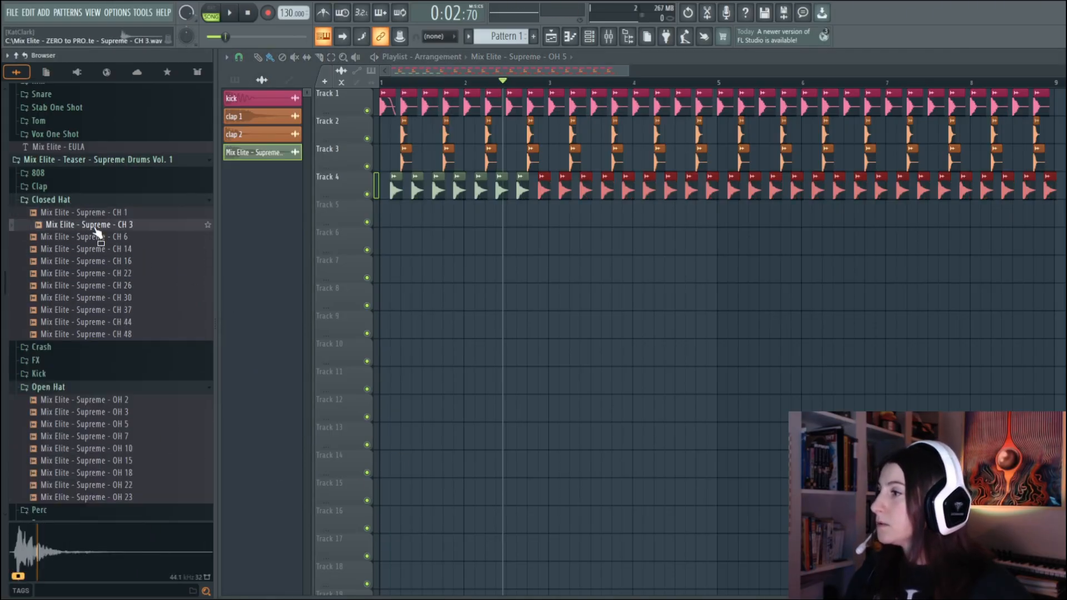
pyautogui.click(124, 325)
pyautogui.press('Up')
pyautogui.press('Up')
pyautogui.press('Up')
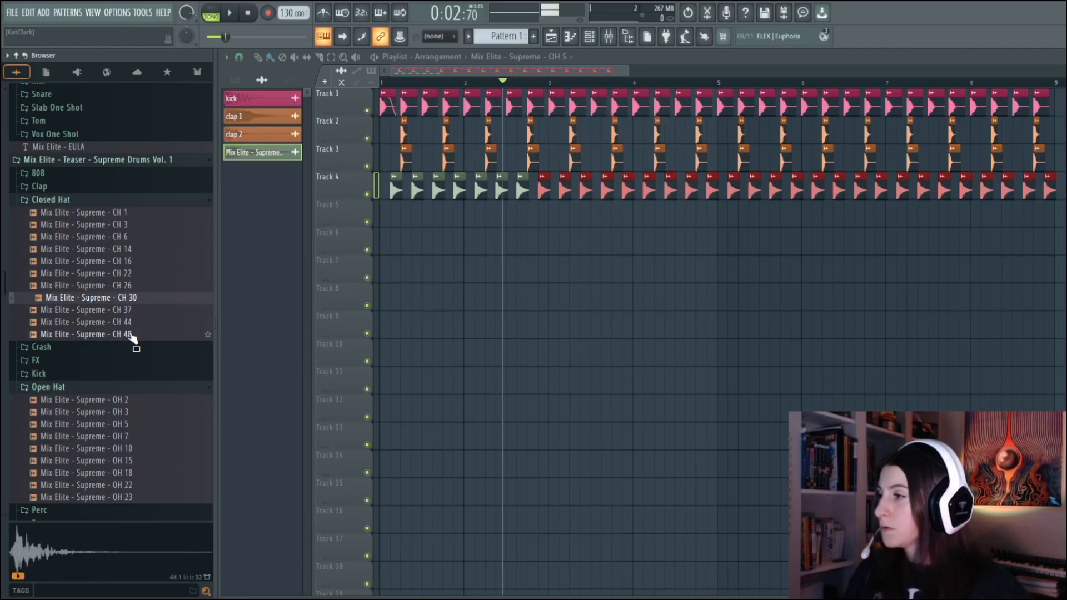
pyautogui.press('Up')
pyautogui.press('Up')
pyautogui.press('Up')
pyautogui.press('Up')
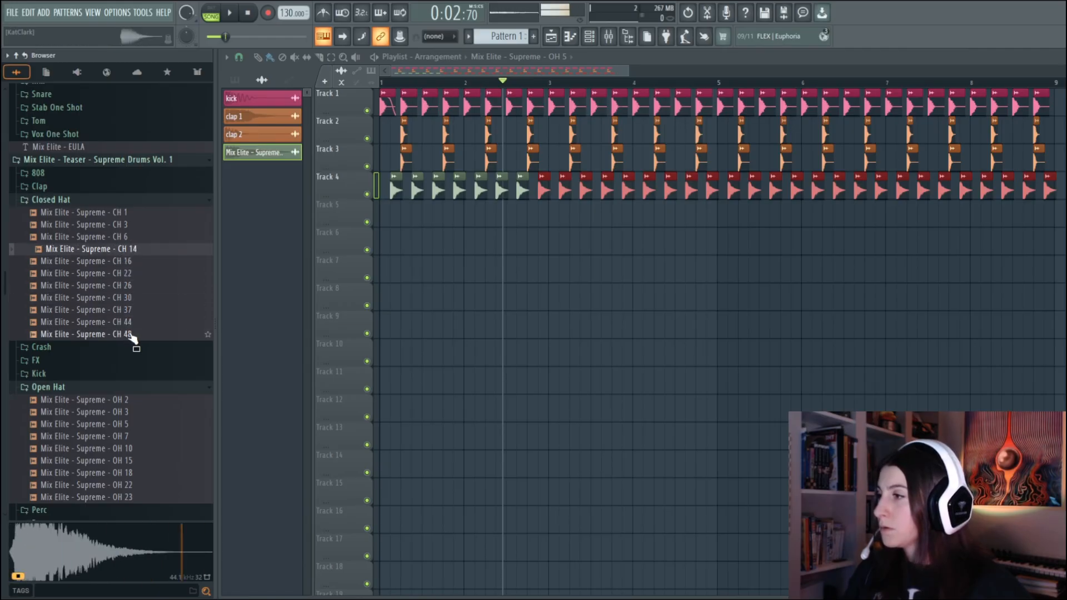
pyautogui.press('Up')
pyautogui.press('Up')
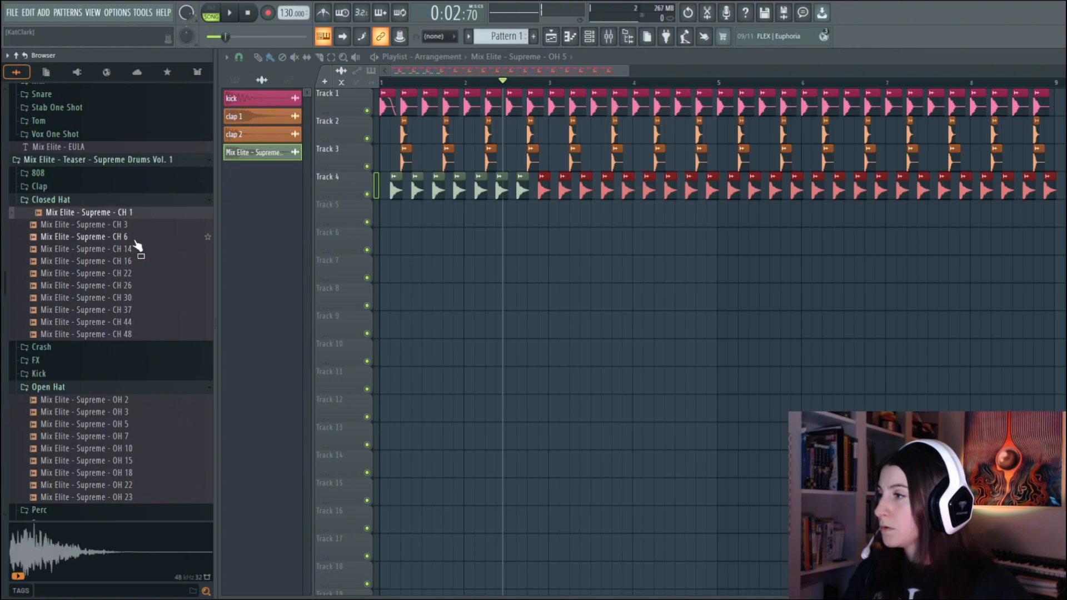
pyautogui.press('Down')
pyautogui.press('Down')
pyautogui.press('Down')
pyautogui.press('Down')
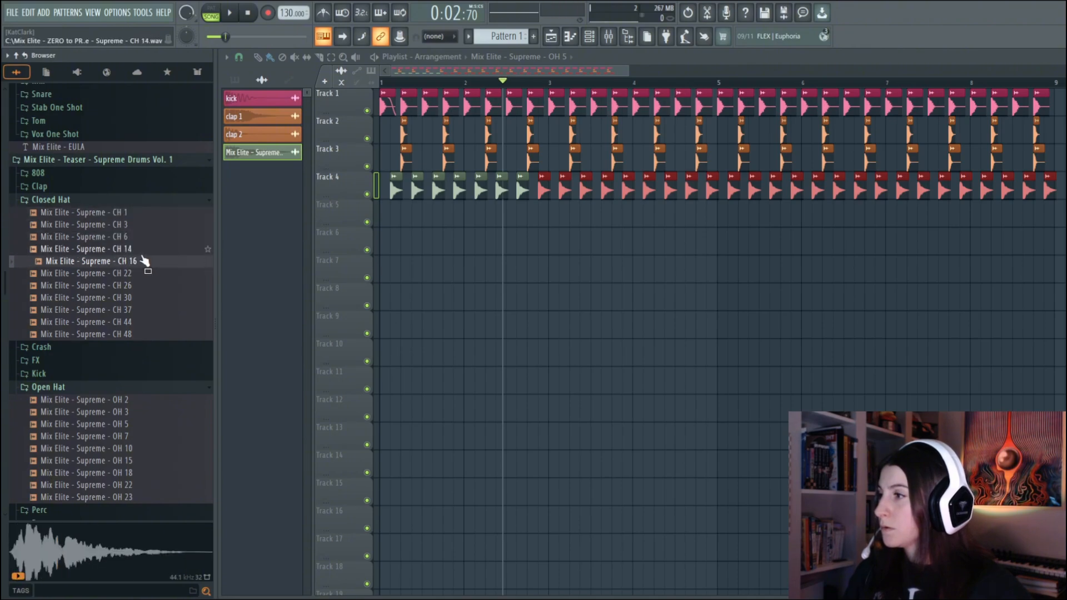
pyautogui.press('Up')
# Place Mix Elite - Supreme - CH 14 on the first two offbeats of Track 5 and erase the overly dense hits painted after them
pyautogui.moveTo(388, 213); pyautogui.dragTo(389, 215)
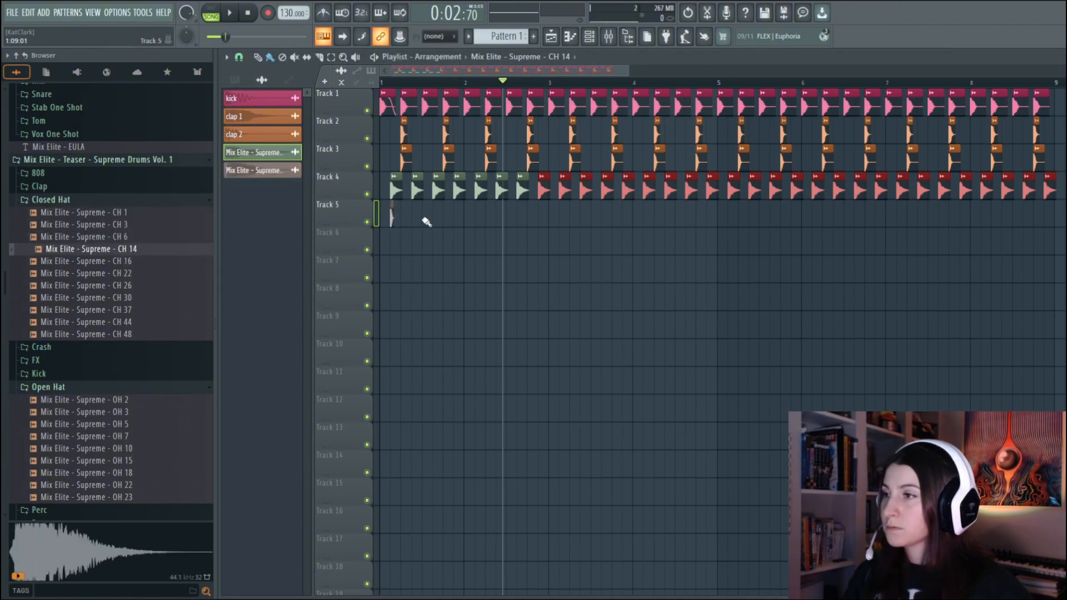
pyautogui.click(413, 217)
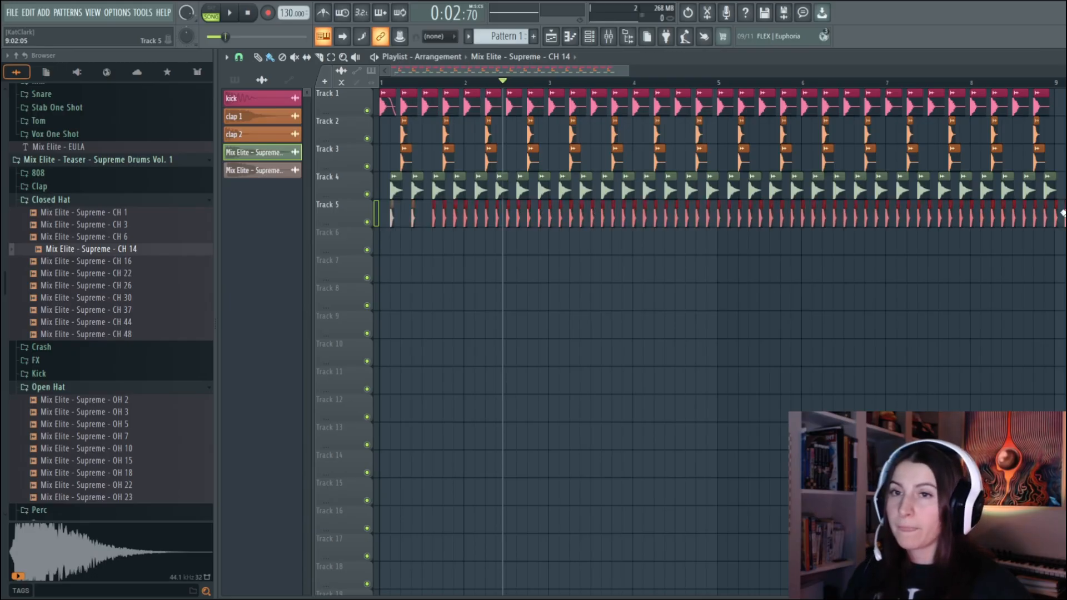
pyautogui.rightClick(1057, 214)
pyautogui.moveTo(442, 220); pyautogui.dragTo(834, 220)
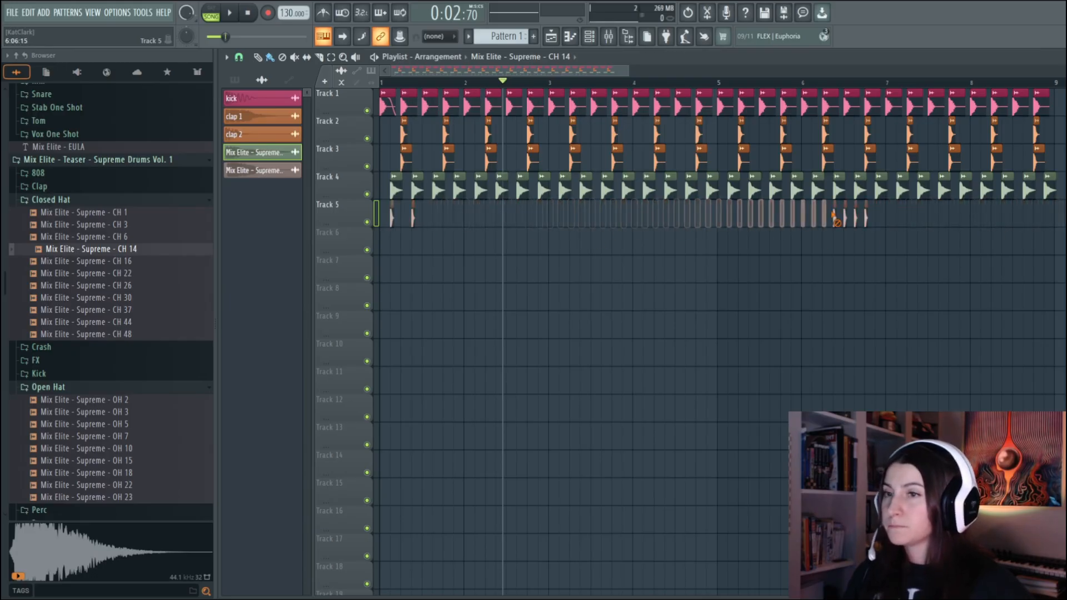
pyautogui.moveTo(834, 219); pyautogui.dragTo(870, 220)
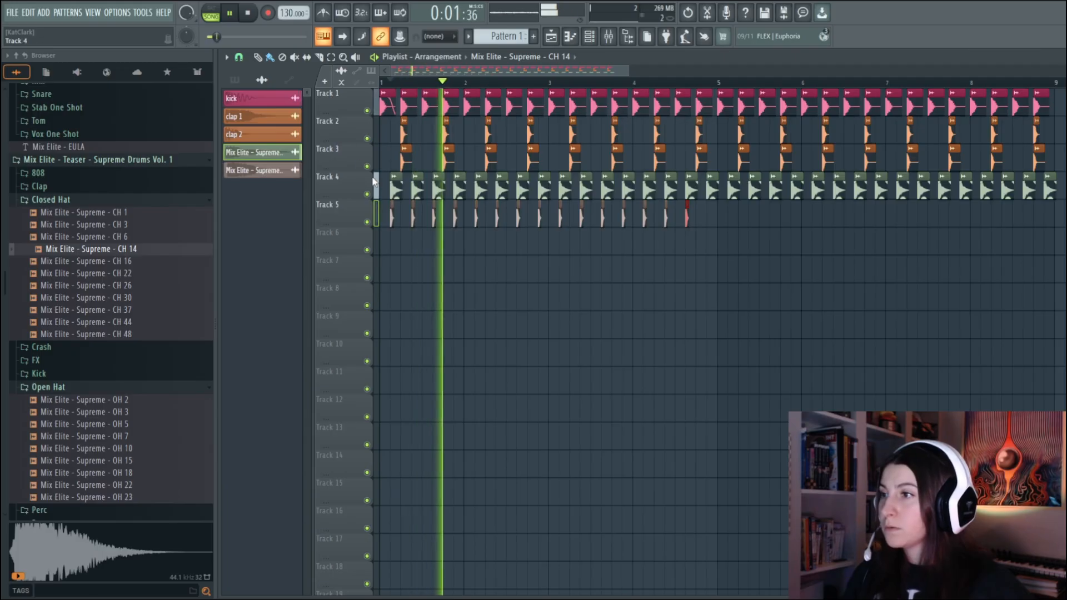
# Continue the CH 14 hits on every offbeat through bar 8 on Track 5 while playing back the arrangement
pyautogui.click(711, 216)
pyautogui.click(734, 219)
pyautogui.click(751, 219)
pyautogui.click(772, 220)
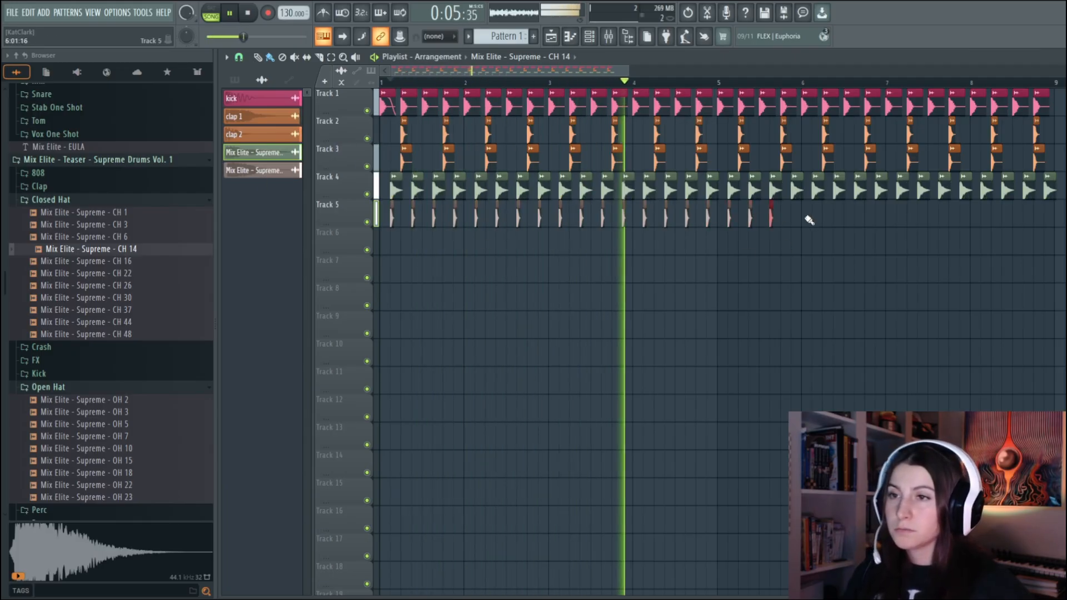
pyautogui.click(793, 220)
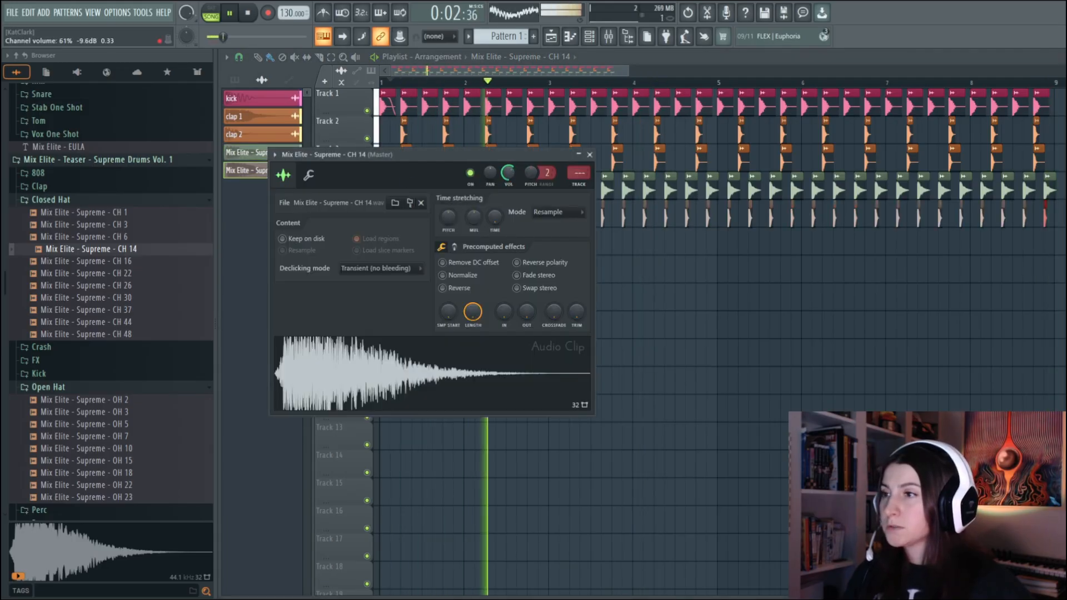
# Balance the closed hat against the open hat during playback, with the CH 14 channel volume at about 61%
pyautogui.click(251, 166)
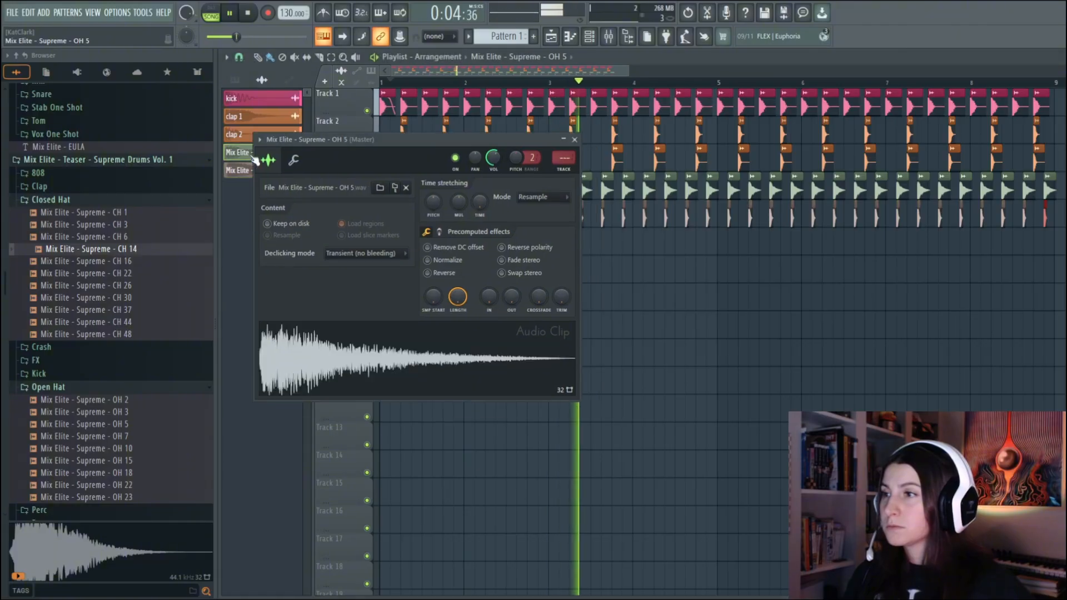
pyautogui.click(238, 153)
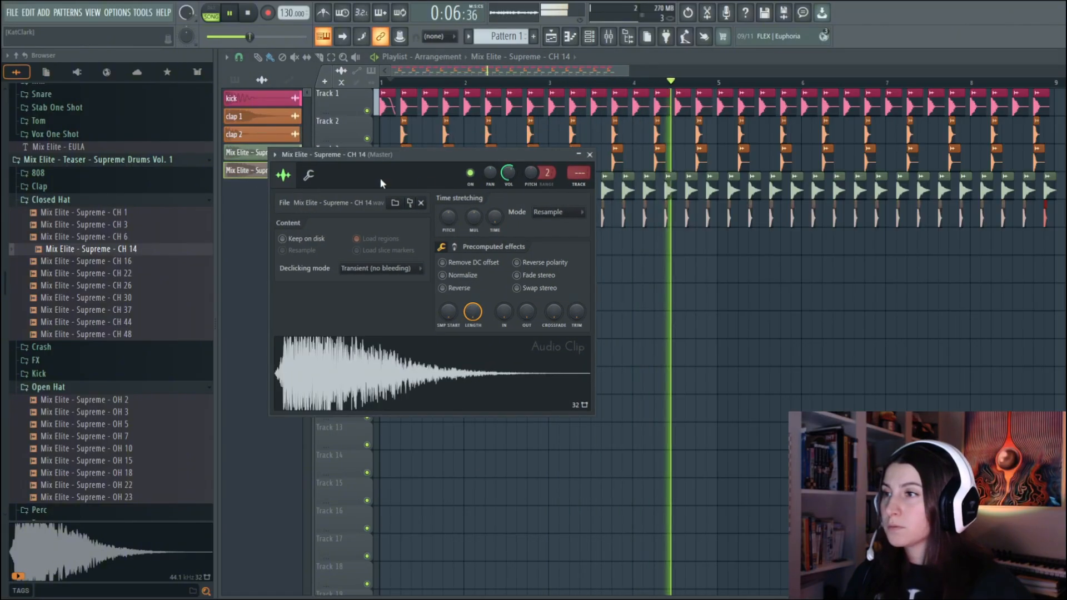
pyautogui.doubleClick(245, 154)
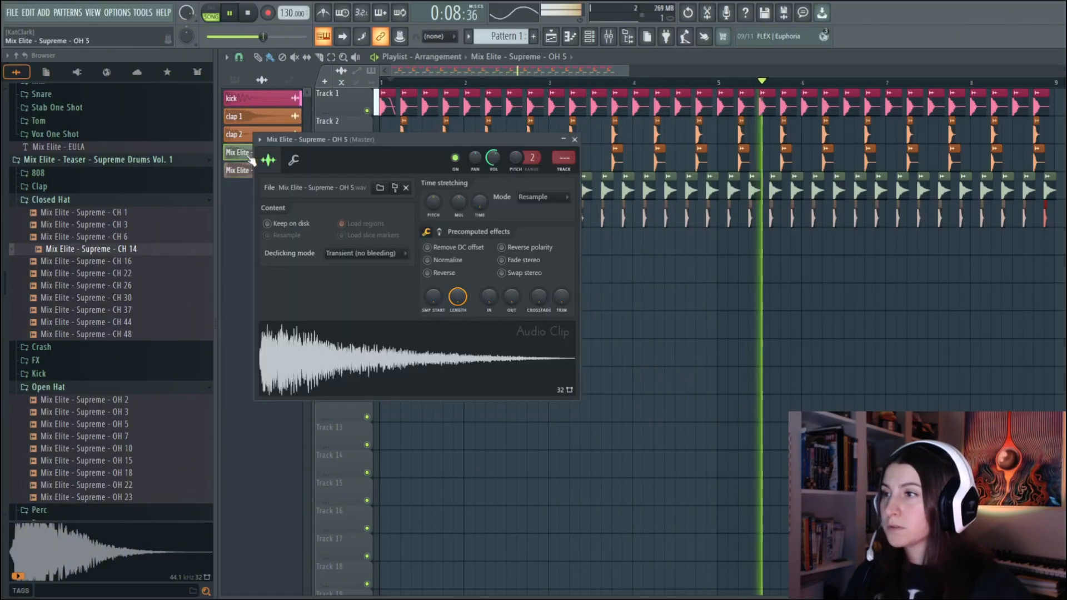
pyautogui.click(574, 140)
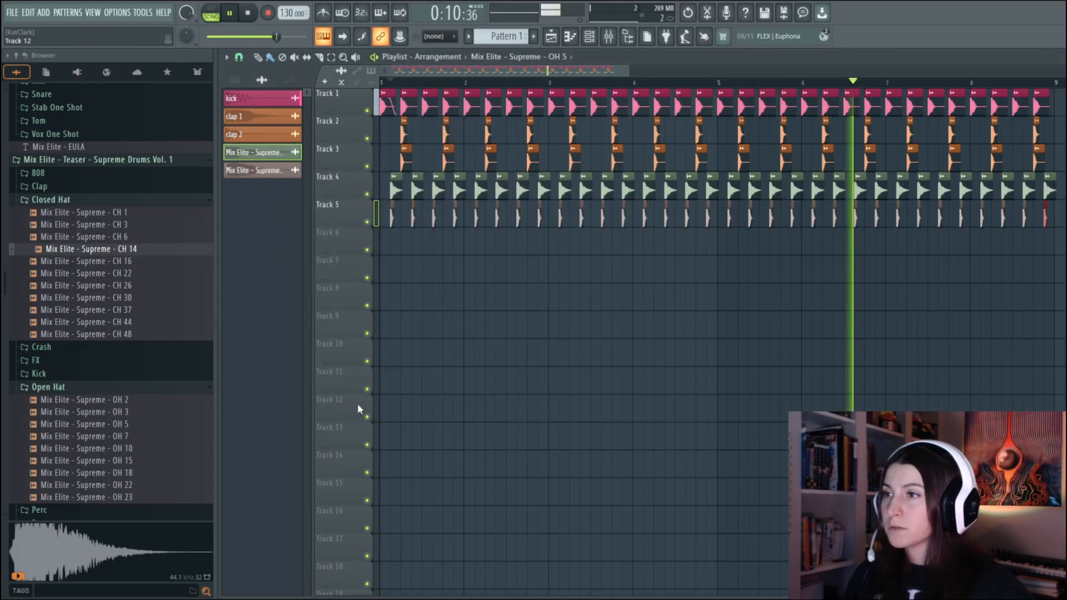
# Rename the hats ohat and chat in green and route them to mixer track 3 as hihat with Fruity Parametric EQ 2
pyautogui.press('space')
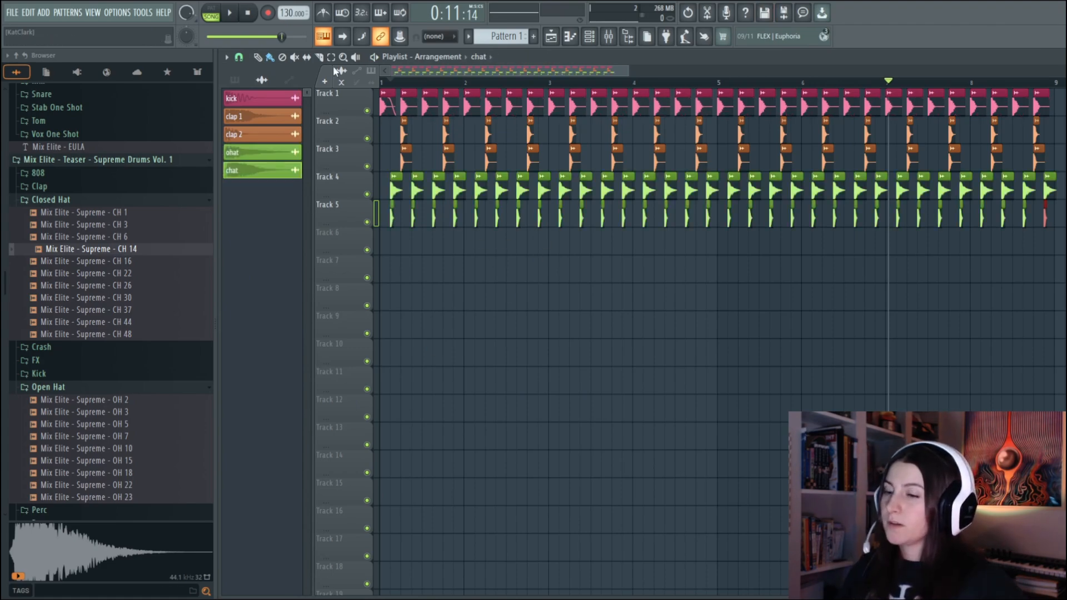
pyautogui.click(611, 39)
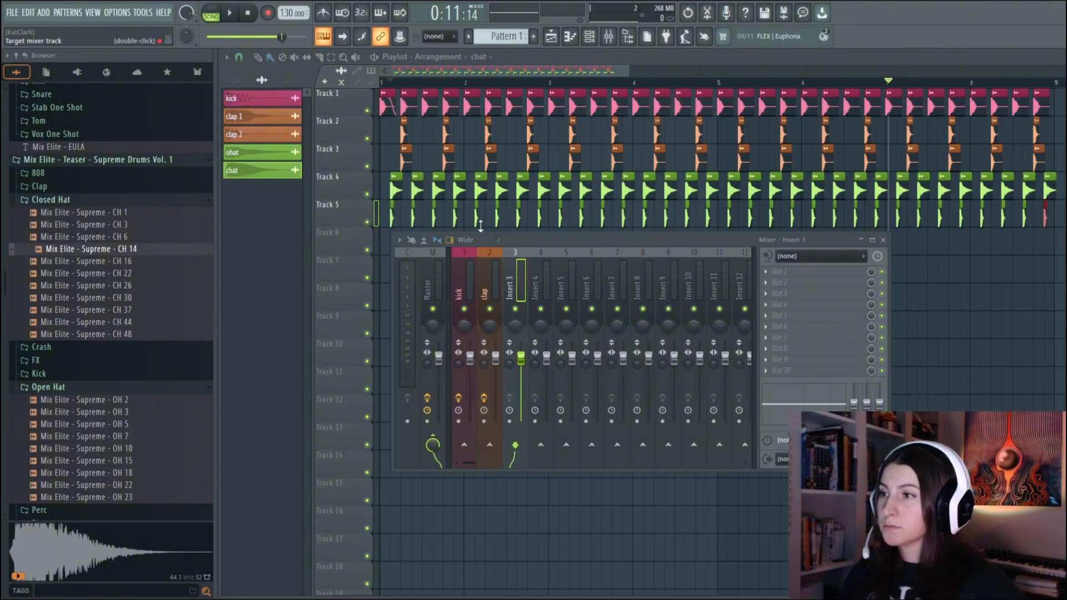
pyautogui.moveTo(492, 209); pyautogui.dragTo(477, 233)
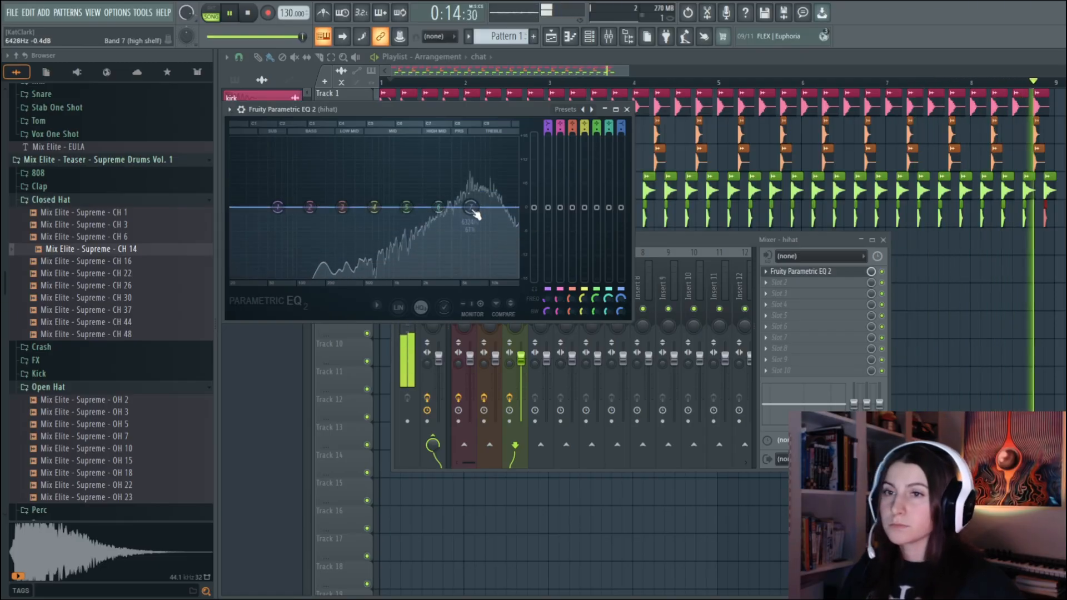
# Try boosting the hi-hats' highs with EQ band 7, and cutting and boosting the high mids with band 6 during playback
pyautogui.moveTo(475, 214); pyautogui.dragTo(474, 186)
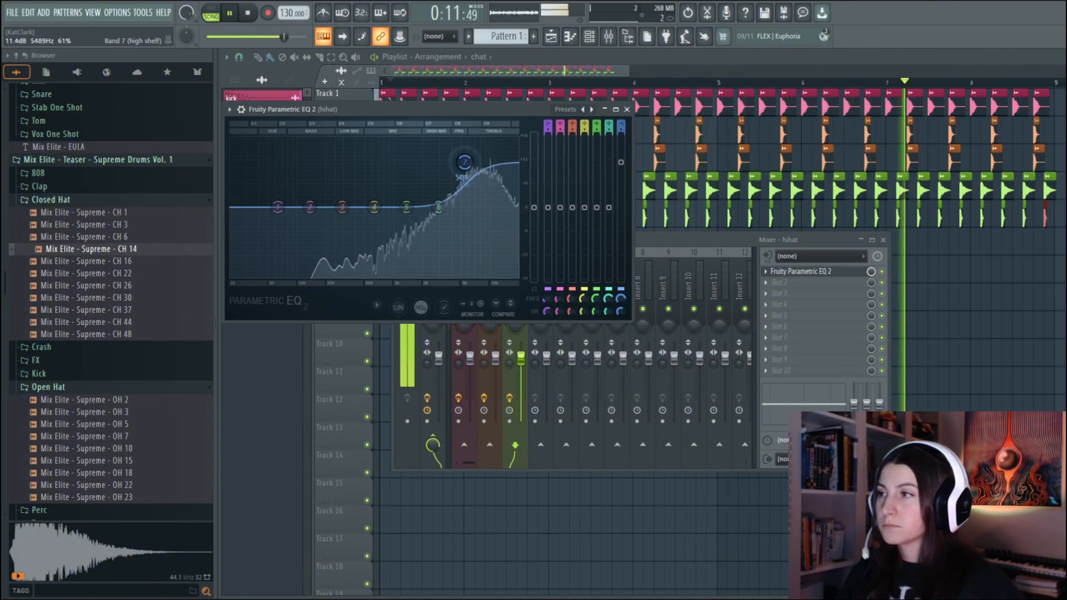
pyautogui.moveTo(464, 162); pyautogui.dragTo(478, 206)
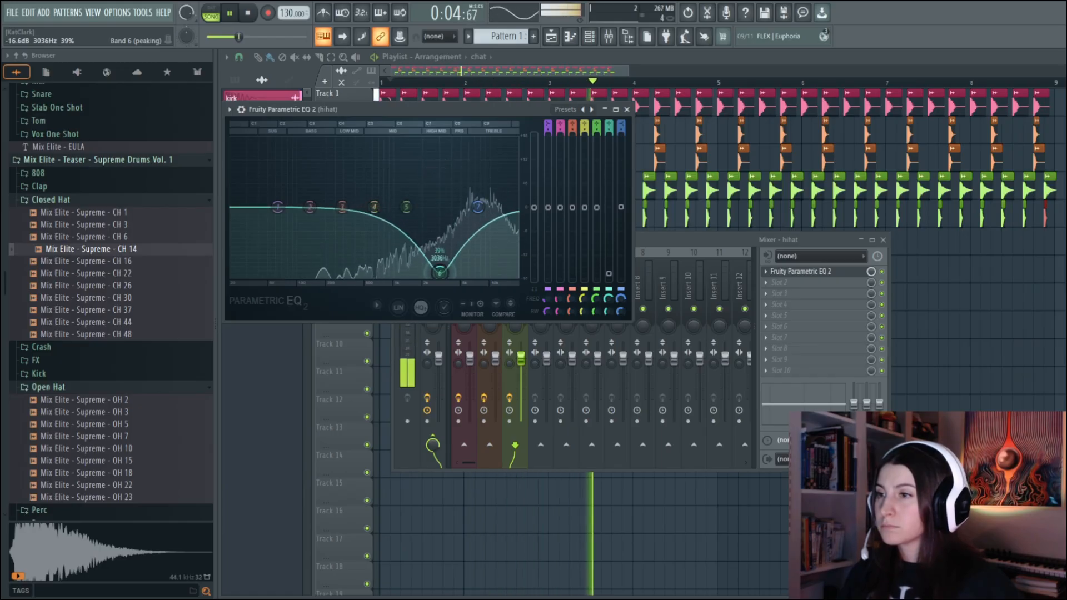
pyautogui.moveTo(441, 207); pyautogui.dragTo(444, 185)
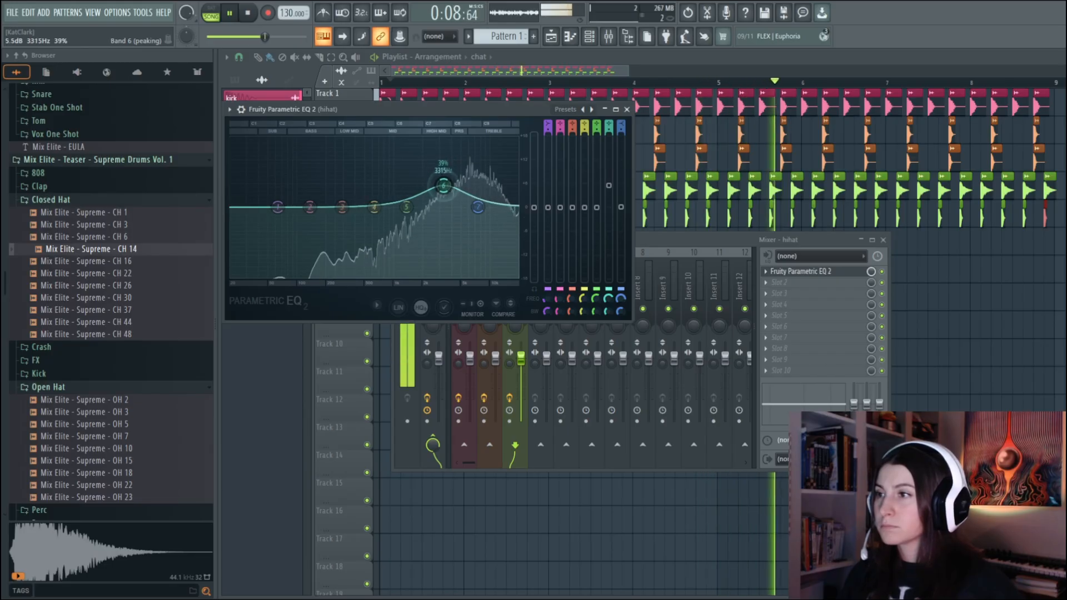
# Cut the hi-hats' lows with EQ band 1 fully down at about 590 Hz, and close the EQ and mixer
pyautogui.moveTo(274, 211); pyautogui.dragTo(365, 275)
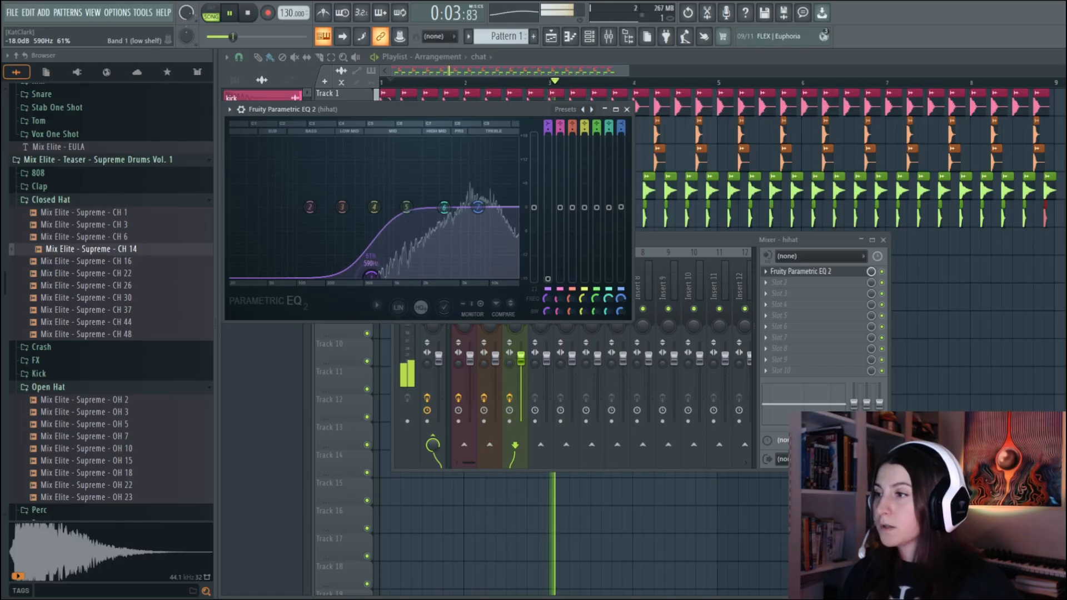
pyautogui.click(627, 110)
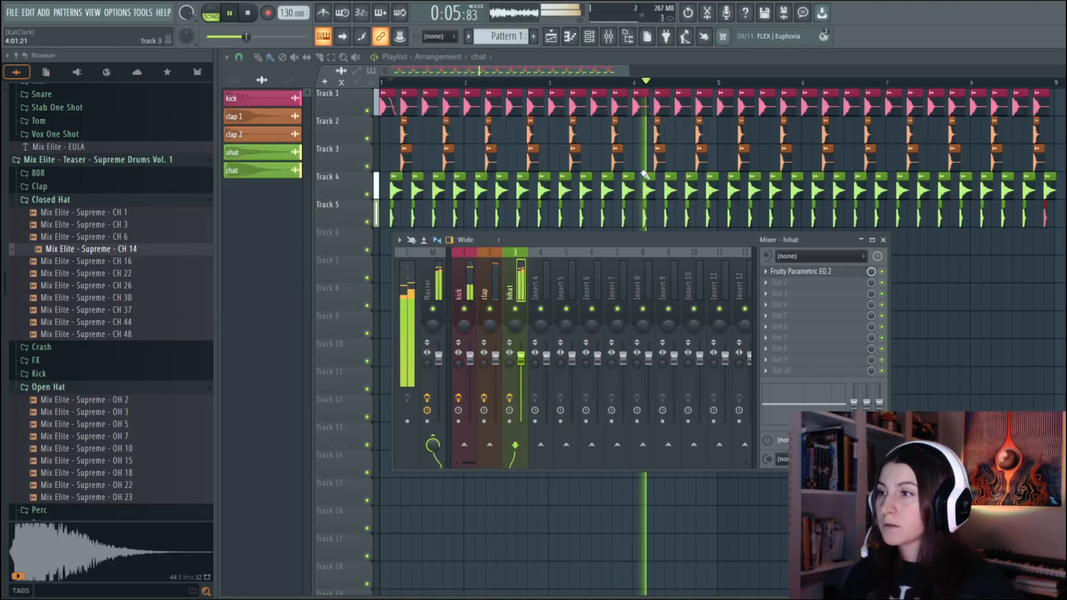
pyautogui.click(884, 240)
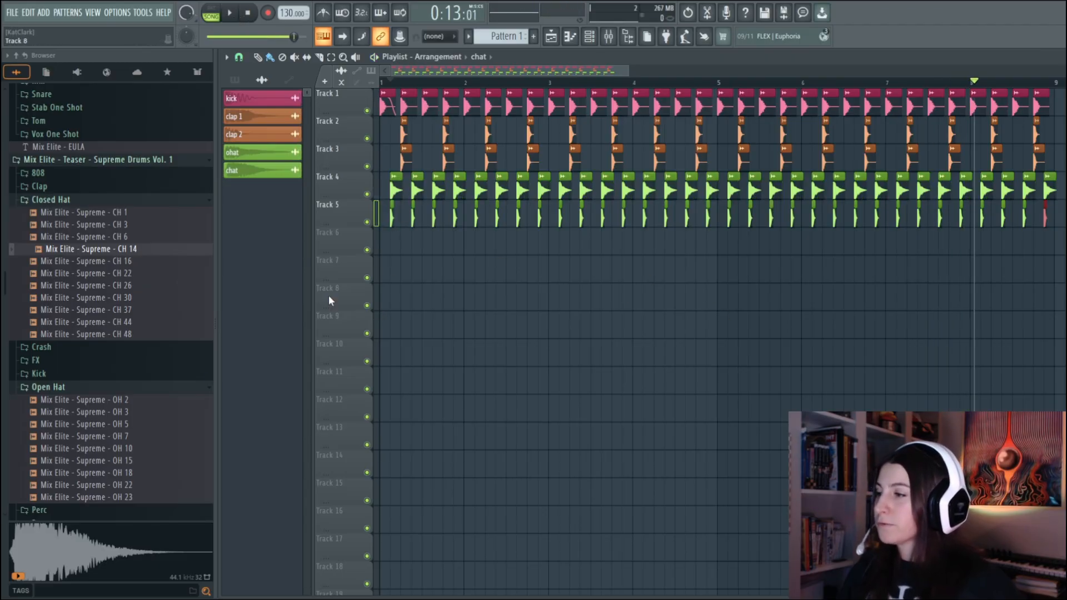
# Collapse the Open Hat and Closed Hat sample folders in the browser
pyautogui.click(143, 392)
pyautogui.click(118, 202)
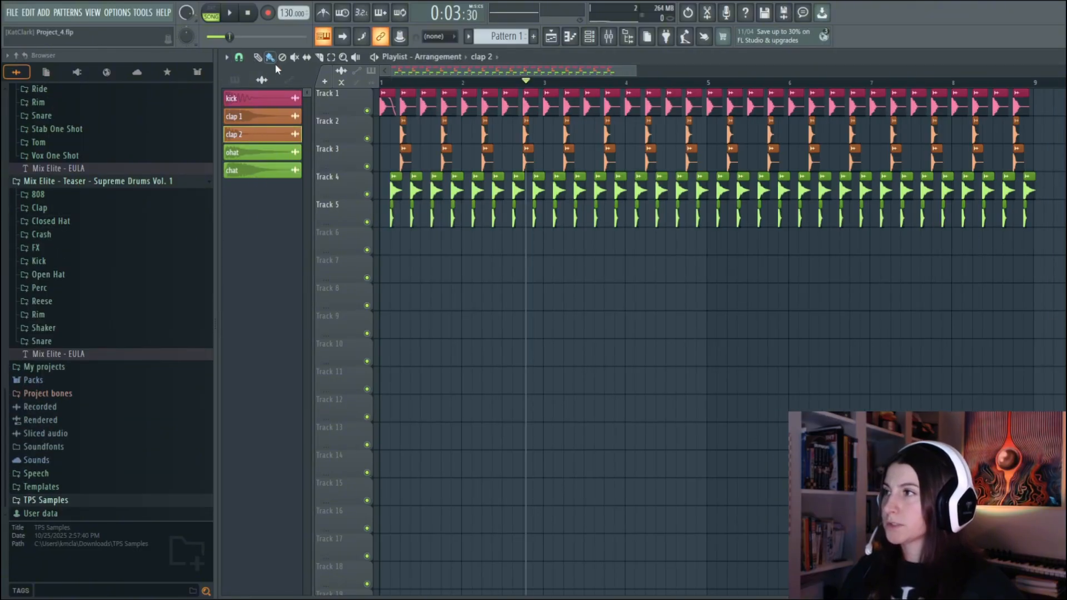
# Rebalance the layered claps during playback, with the channel volume at about 60% for clap 1 and 65% for clap 2
pyautogui.click(235, 15)
pyautogui.click(244, 134)
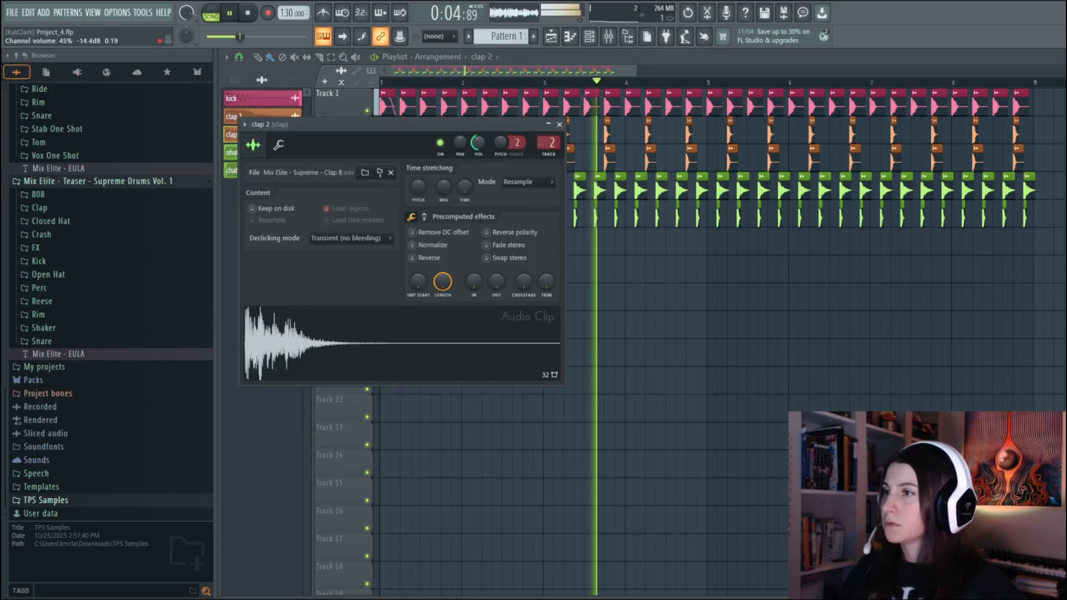
pyautogui.moveTo(477, 142); pyautogui.dragTo(485, 147)
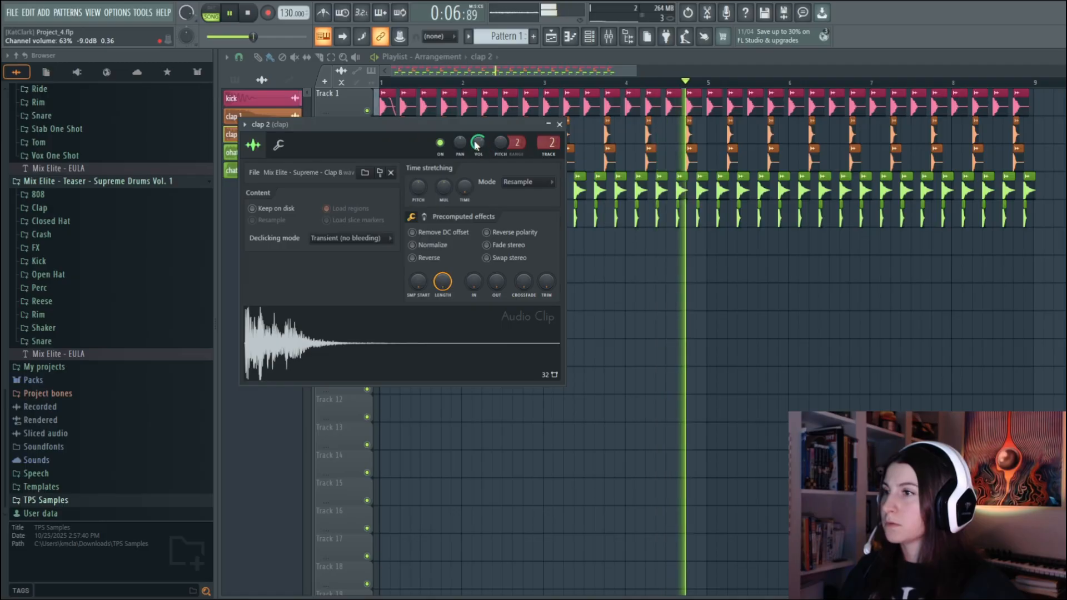
pyautogui.moveTo(479, 144); pyautogui.dragTo(479, 152)
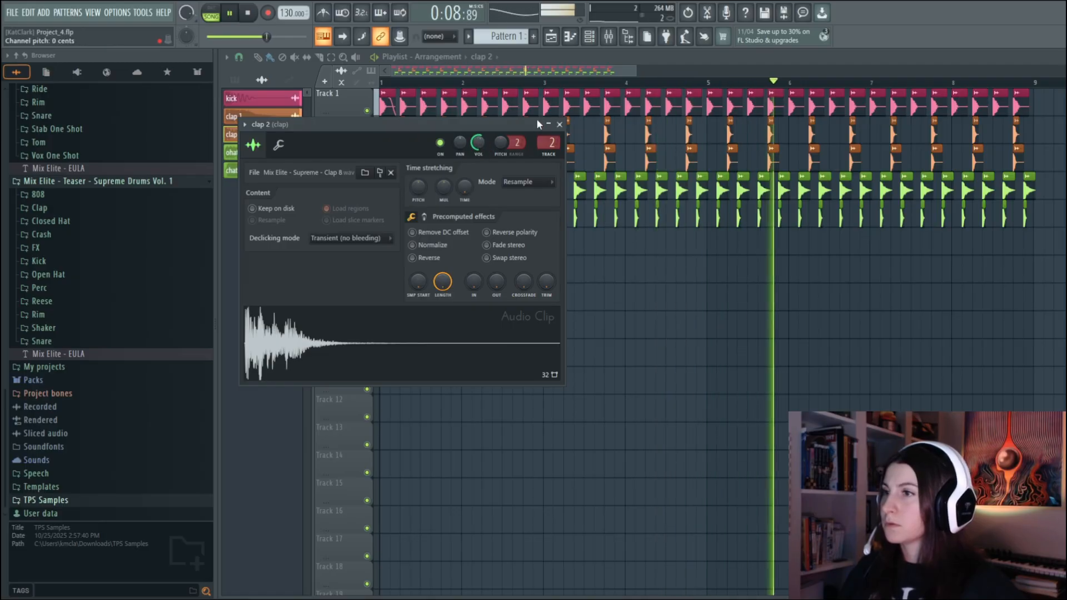
pyautogui.click(559, 124)
pyautogui.click(231, 116)
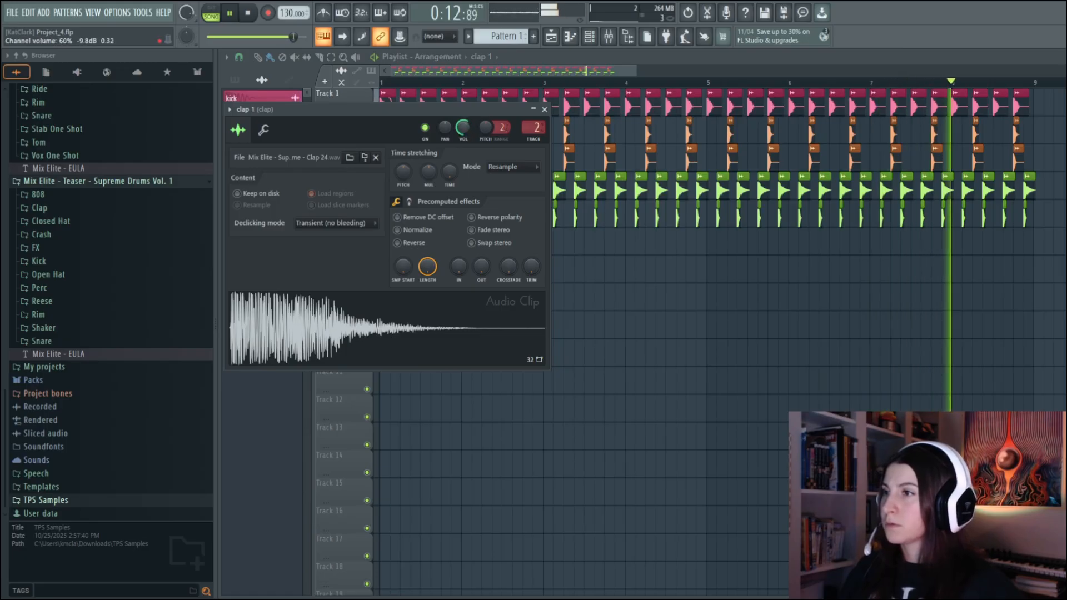
pyautogui.click(544, 110)
pyautogui.click(231, 134)
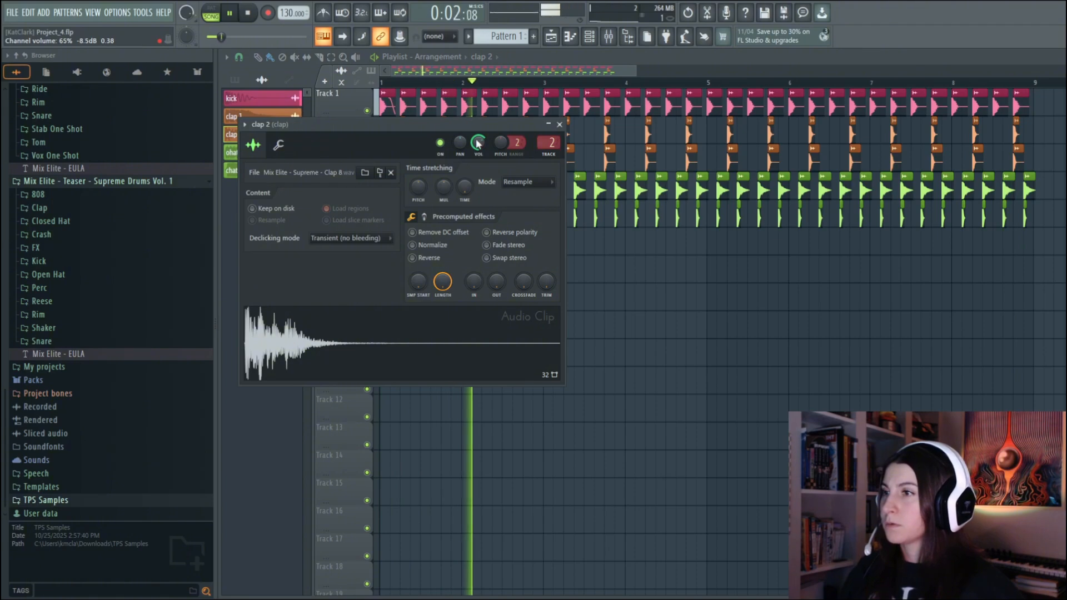
pyautogui.click(559, 125)
# Boost the highs of the clap mixer track with band 7 of its Fruity Parametric EQ 2 and close the EQ
pyautogui.press('F9')
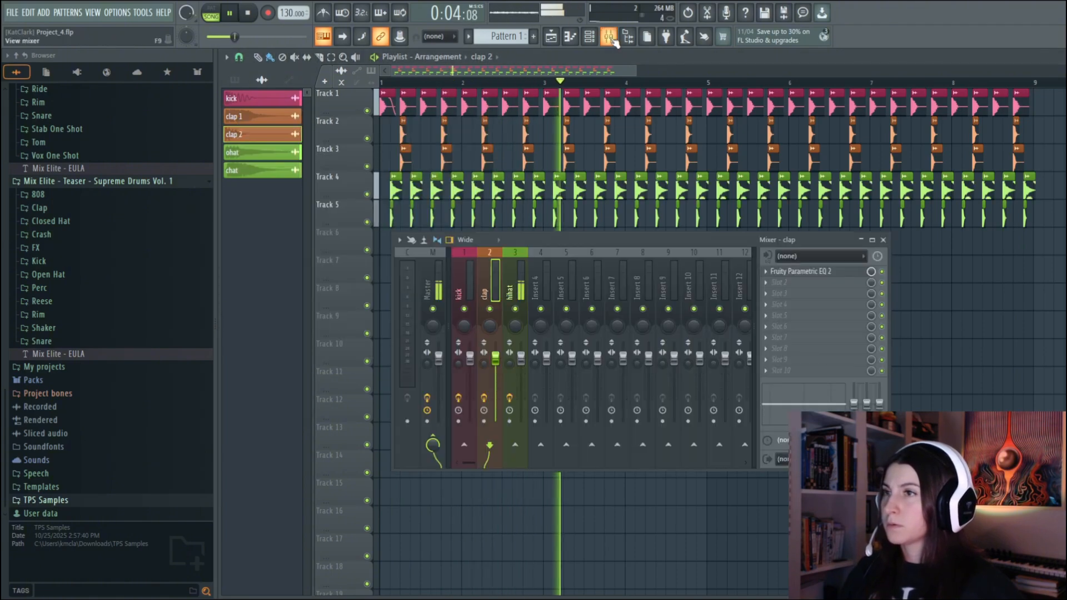
pyautogui.click(801, 271)
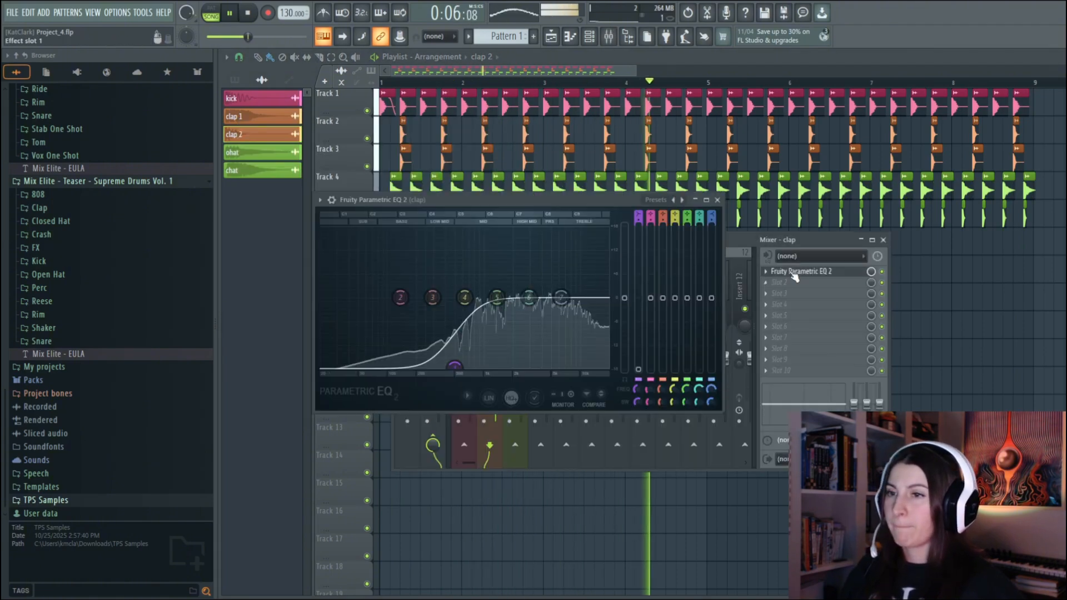
pyautogui.moveTo(529, 298); pyautogui.dragTo(560, 281)
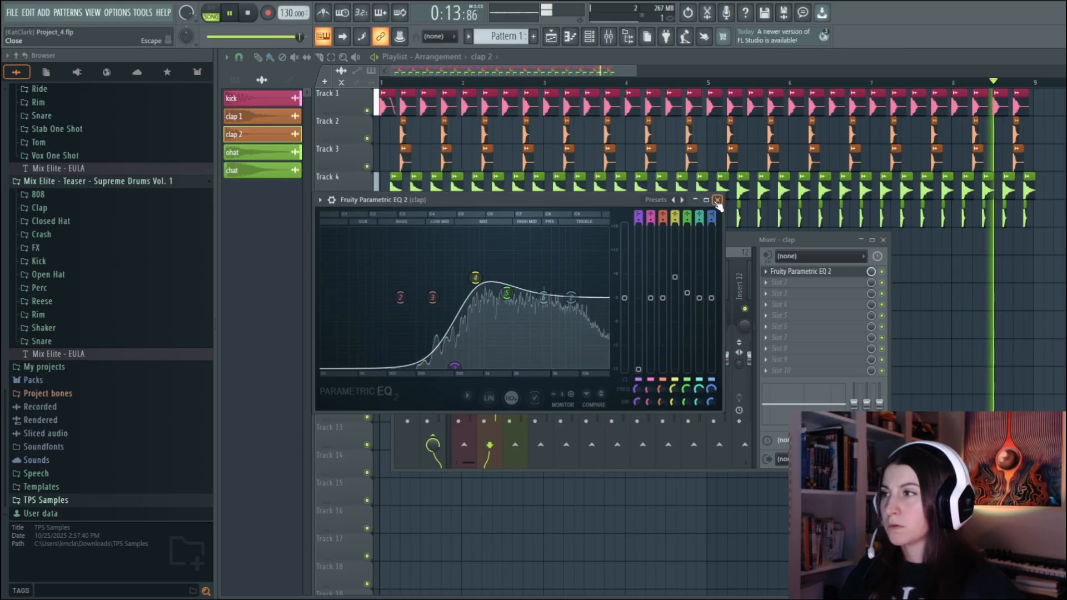
pyautogui.click(717, 199)
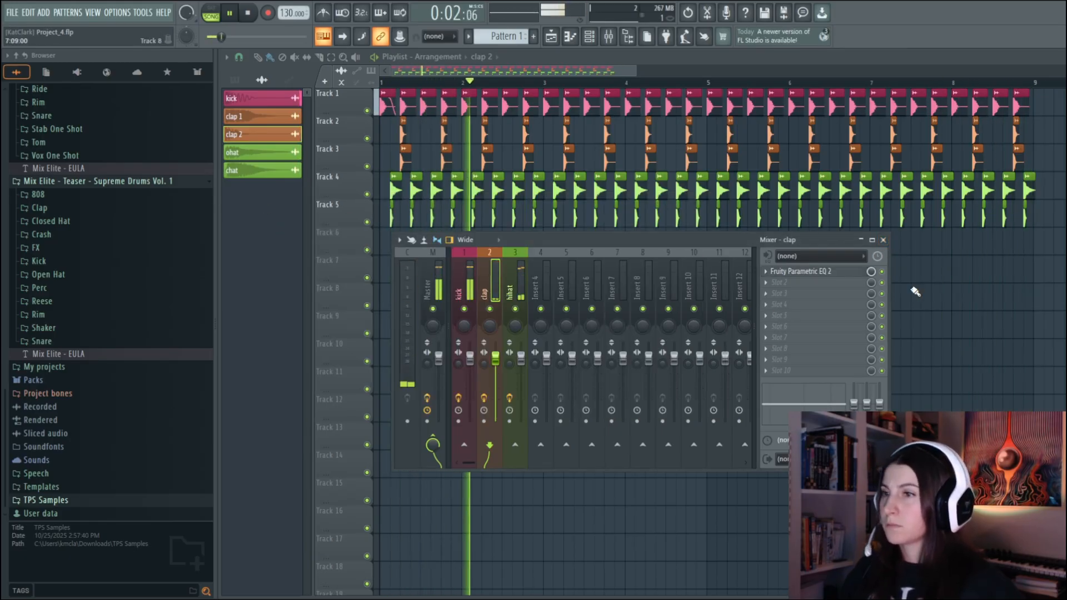
# Close the mixer, stop playback and audition samples in the Supreme Drums Clap folder
pyautogui.click(883, 239)
pyautogui.click(230, 15)
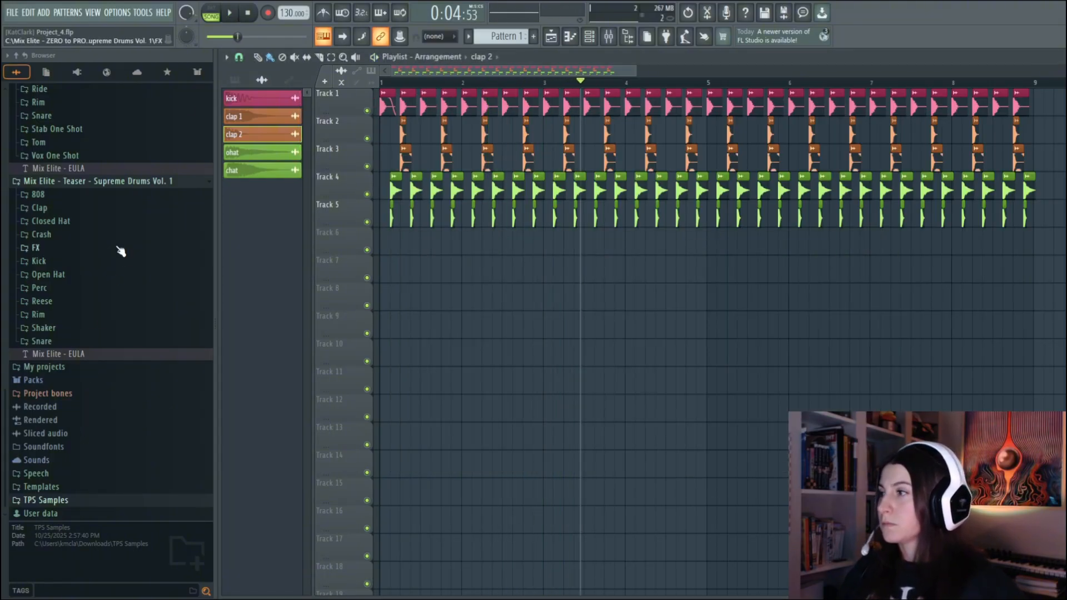
pyautogui.click(53, 209)
pyautogui.click(97, 226)
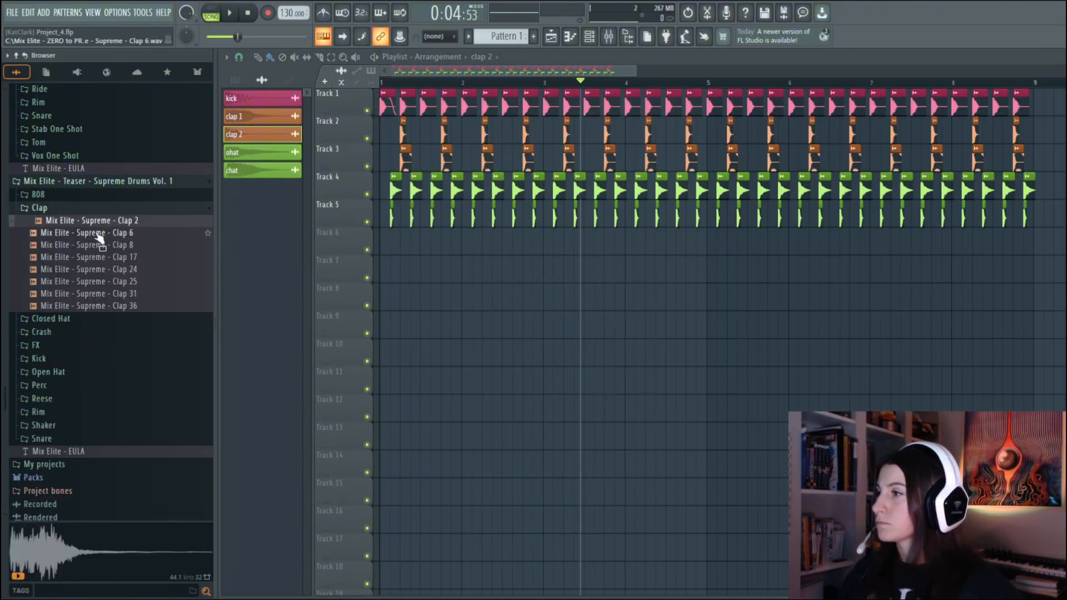
pyautogui.click(96, 234)
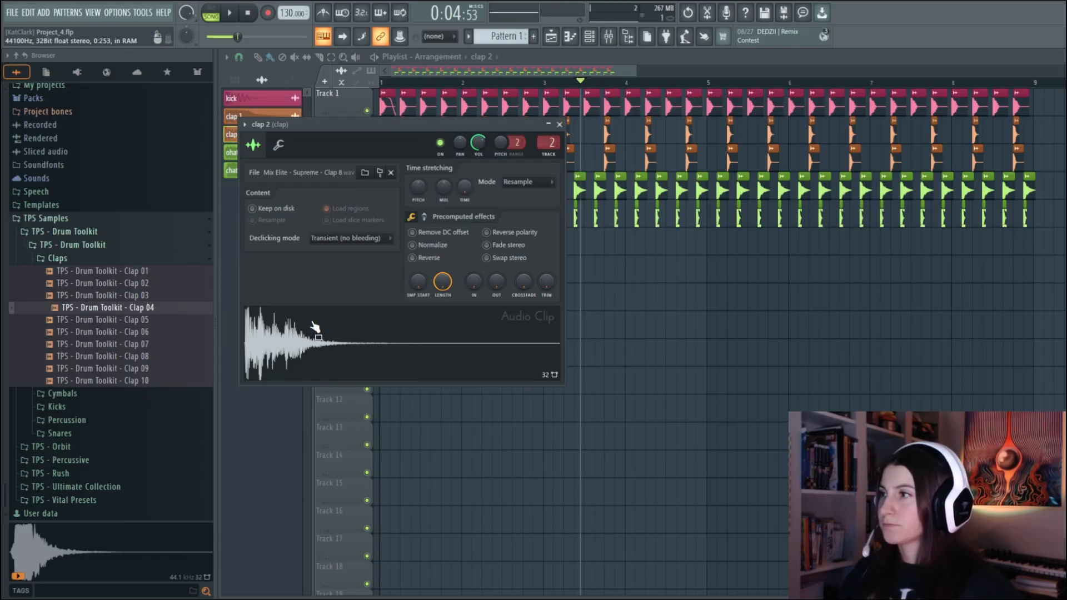
# Audition the TPS Drum Toolkit claps and replace the clap 2 sample with TPS - Drum Toolkit - Clap 04
pyautogui.click(561, 126)
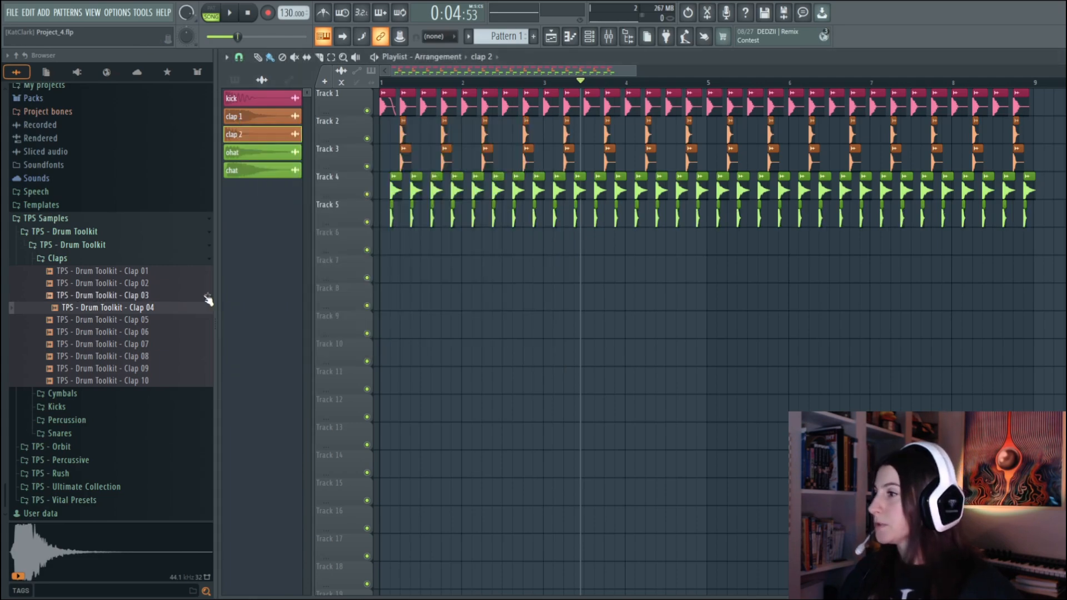
pyautogui.click(137, 322)
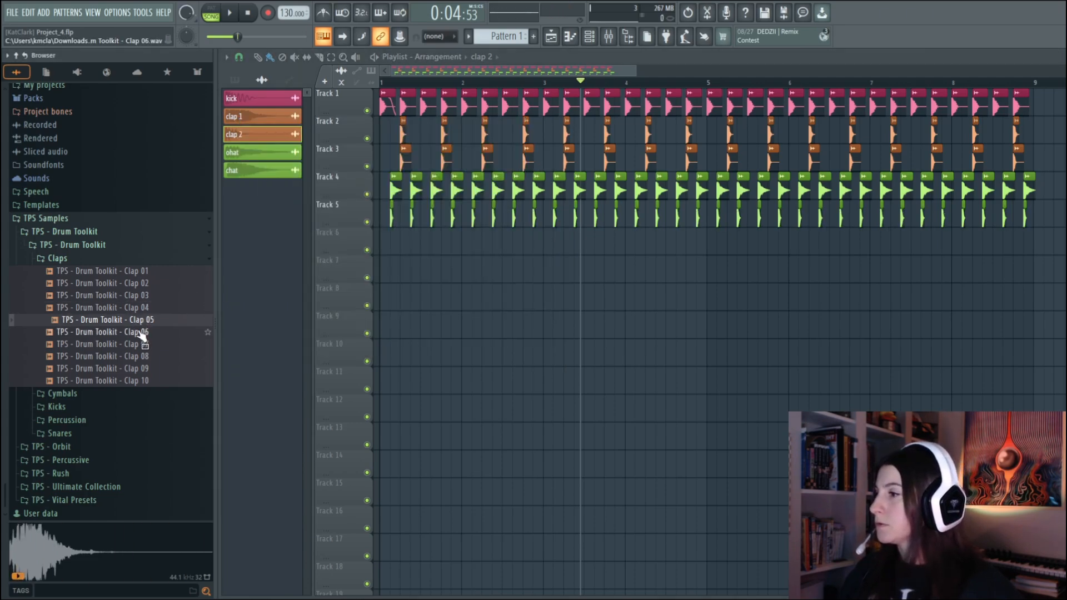
pyautogui.click(142, 333)
pyautogui.click(138, 311)
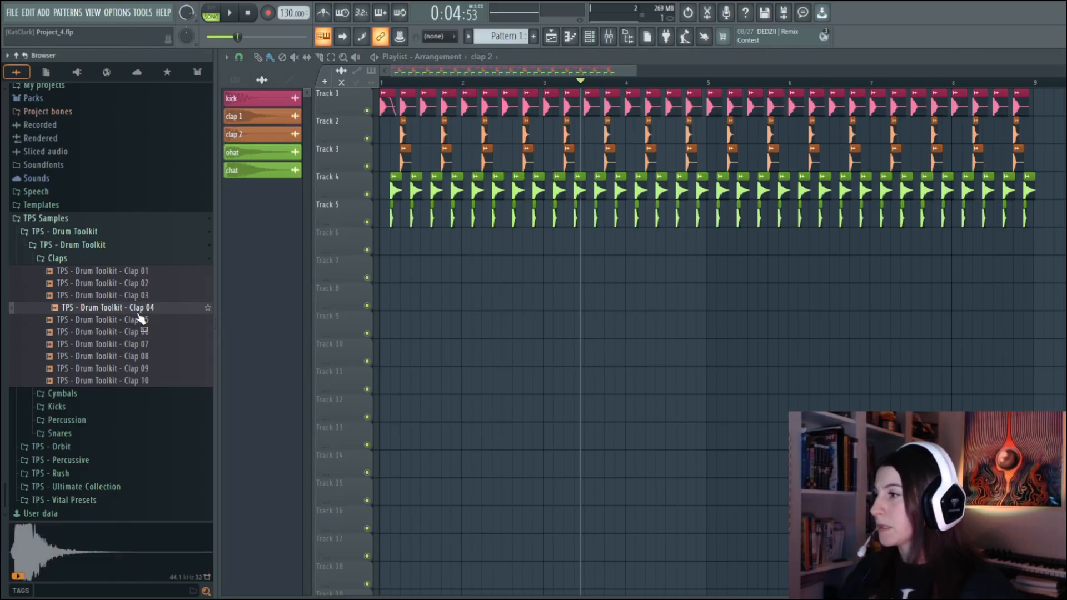
pyautogui.moveTo(391, 205); pyautogui.dragTo(402, 160)
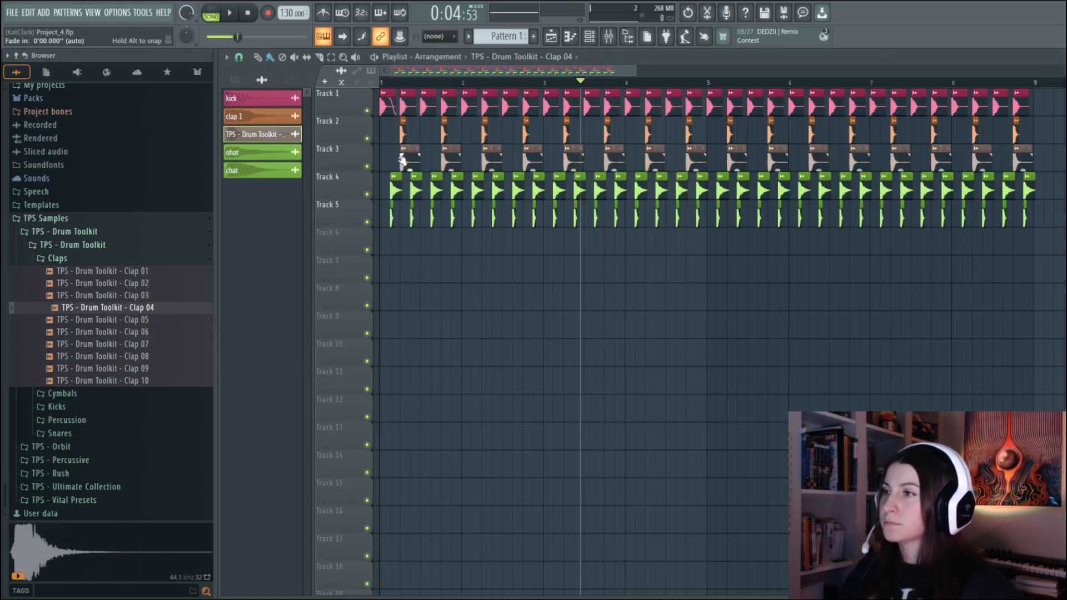
# Balance clap 1 against the new Clap 04 layer during playback, with clap 1's channel volume at about 61%
pyautogui.click(236, 13)
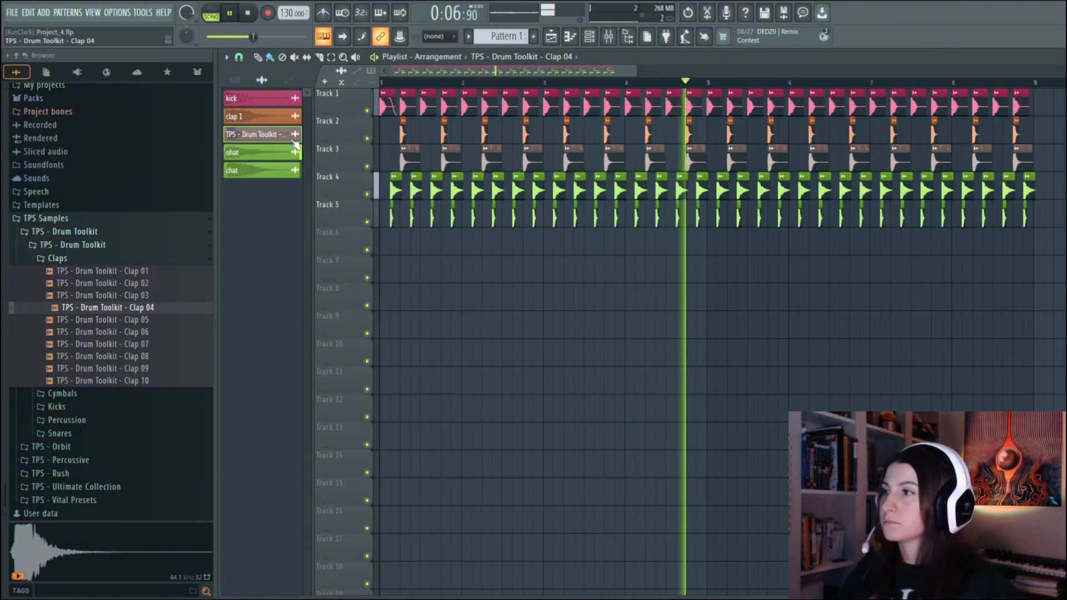
pyautogui.click(245, 116)
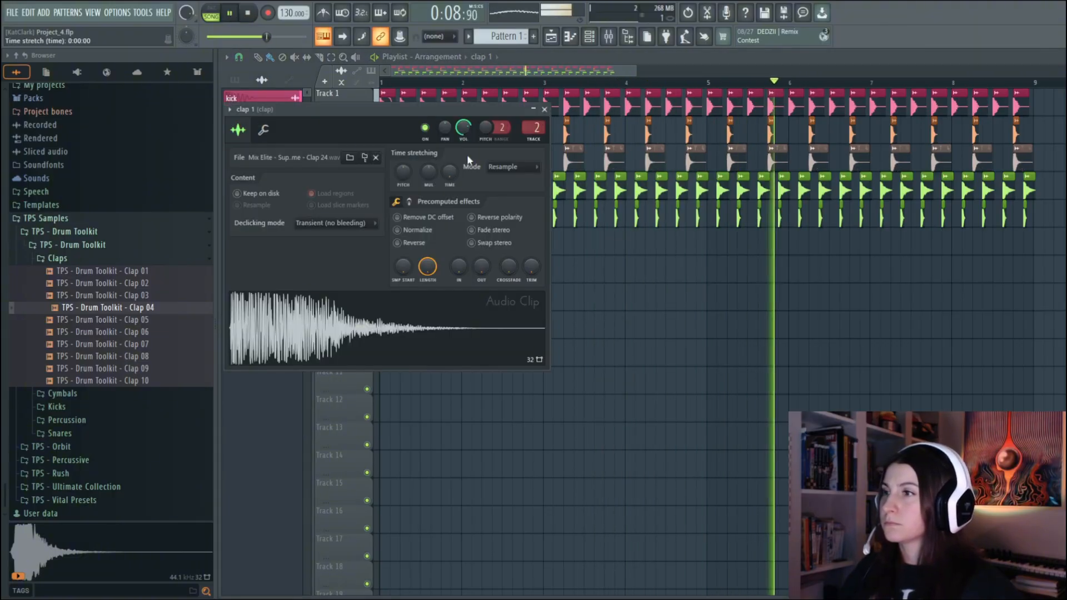
pyautogui.click(545, 110)
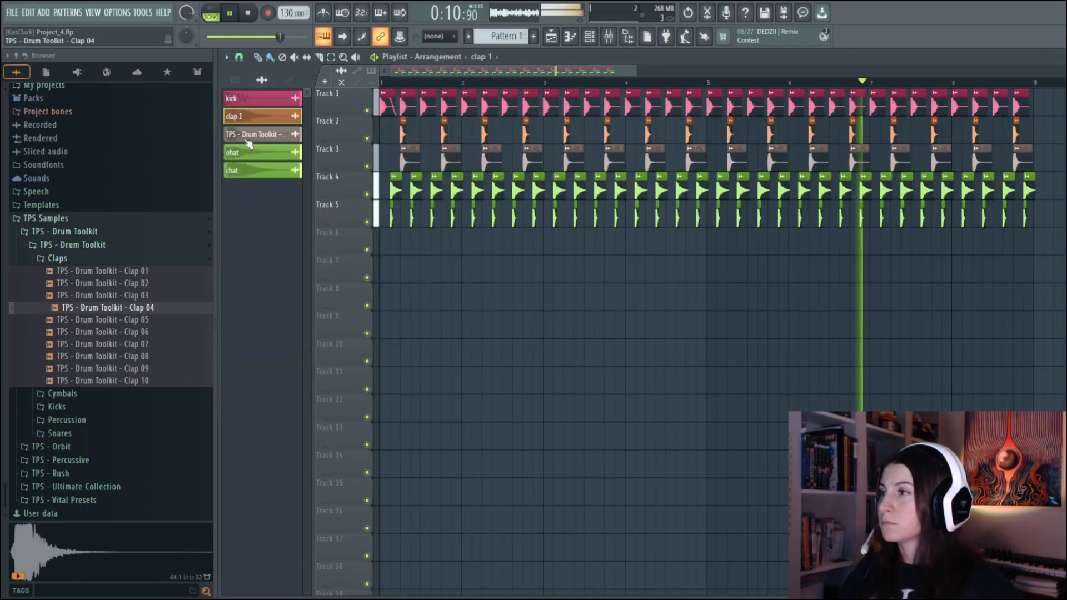
pyautogui.doubleClick(246, 138)
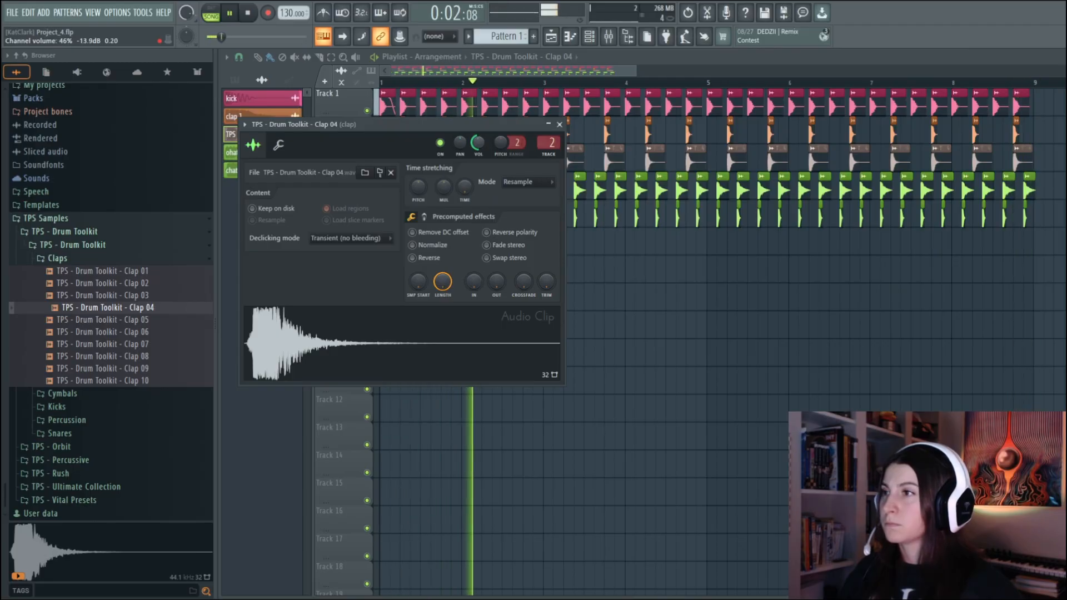
pyautogui.click(559, 125)
pyautogui.click(256, 116)
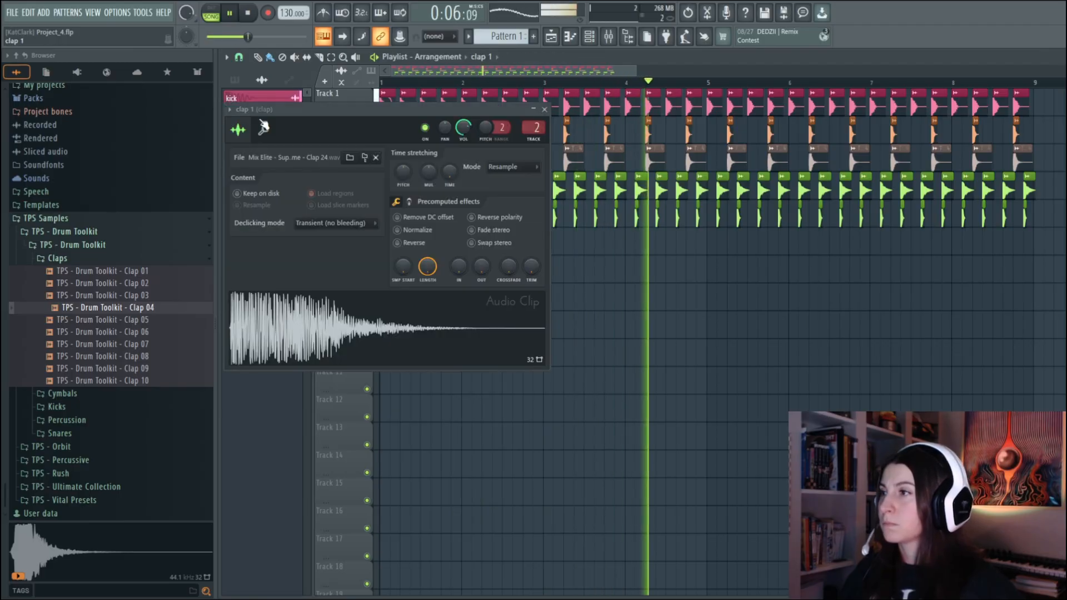
pyautogui.moveTo(464, 127); pyautogui.dragTo(463, 139)
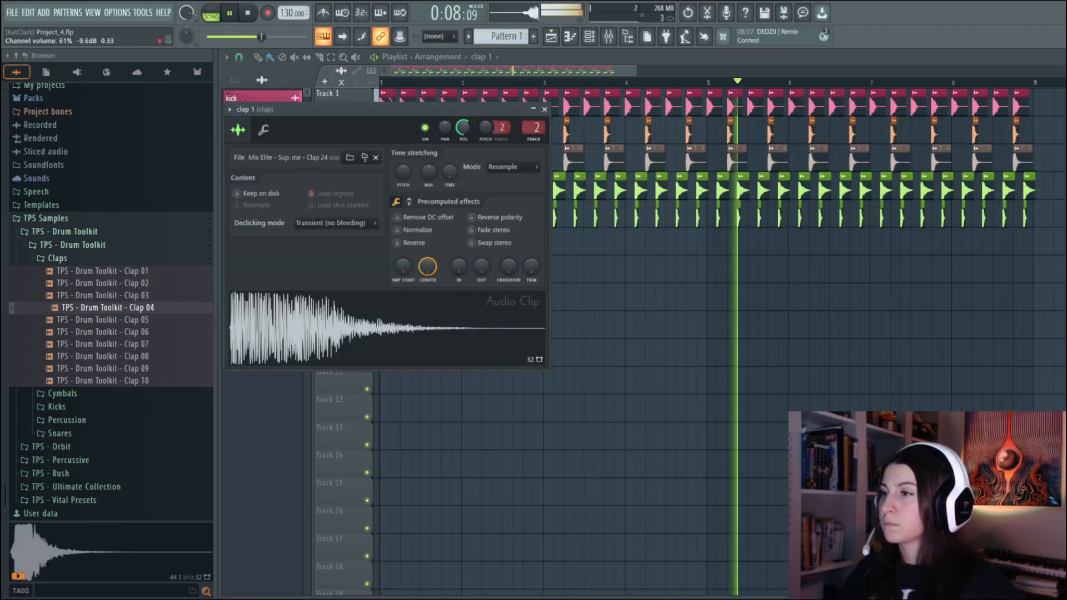
pyautogui.click(545, 109)
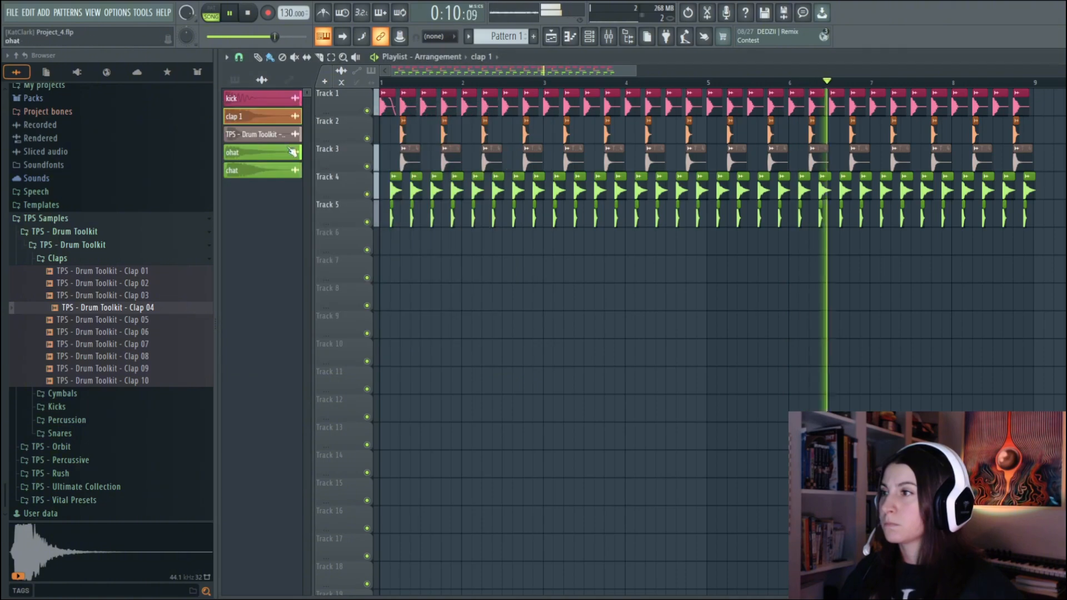
# Rename the Clap 04 channel to clap 2, colour it orange and play back the beat
pyautogui.click(257, 134)
pyautogui.press('space')
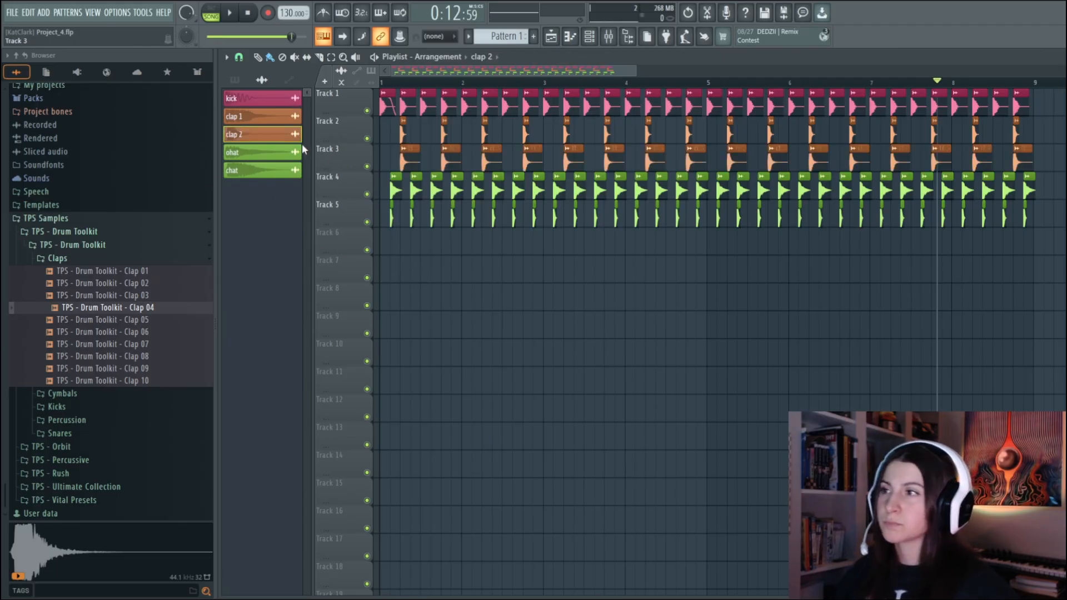
pyautogui.click(230, 13)
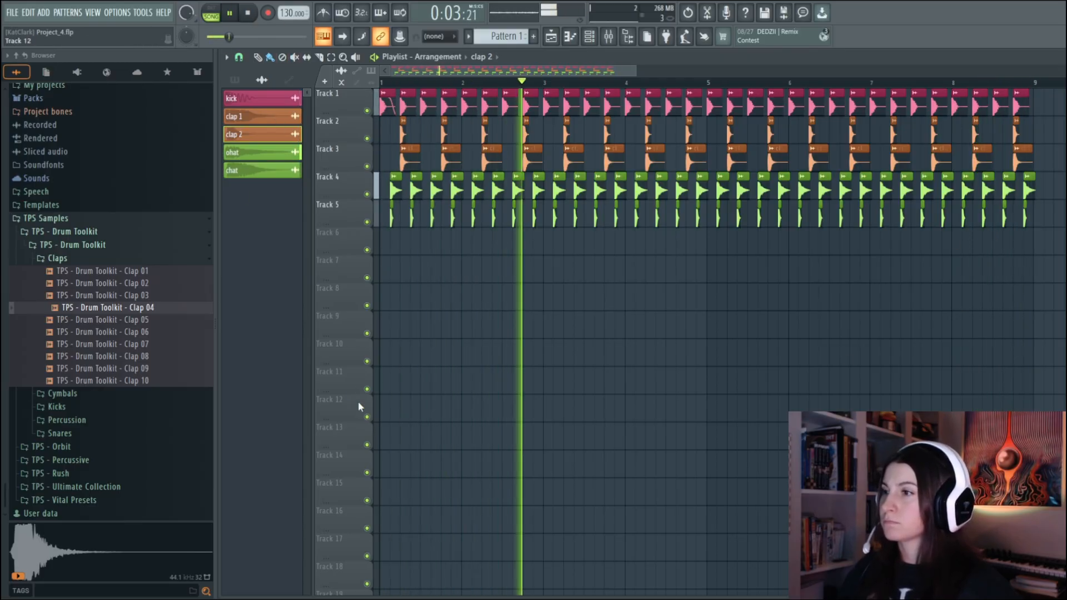
pyautogui.click(240, 12)
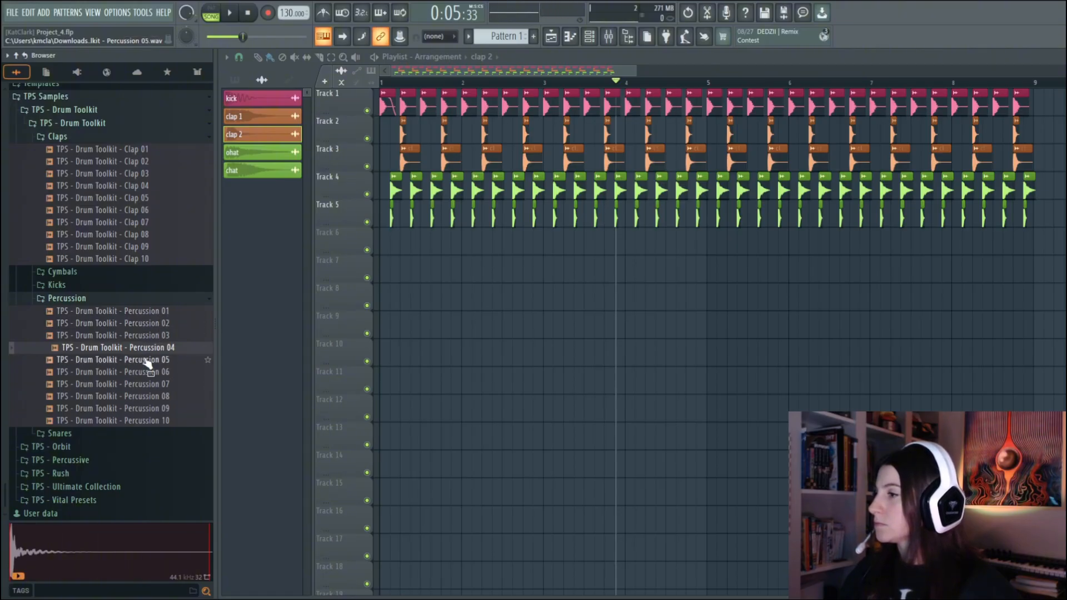
# Audition percussion samples in the TPS Drum Toolkit and TPS Percussive folders, through TPS - Percussive - Perc 30
pyautogui.click(147, 361)
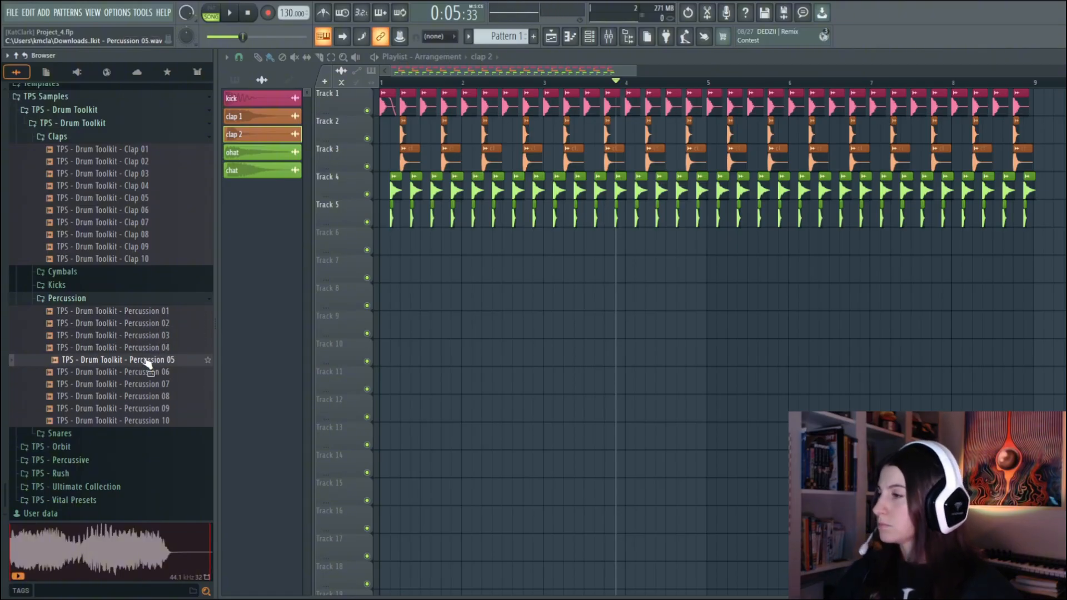
pyautogui.click(189, 373)
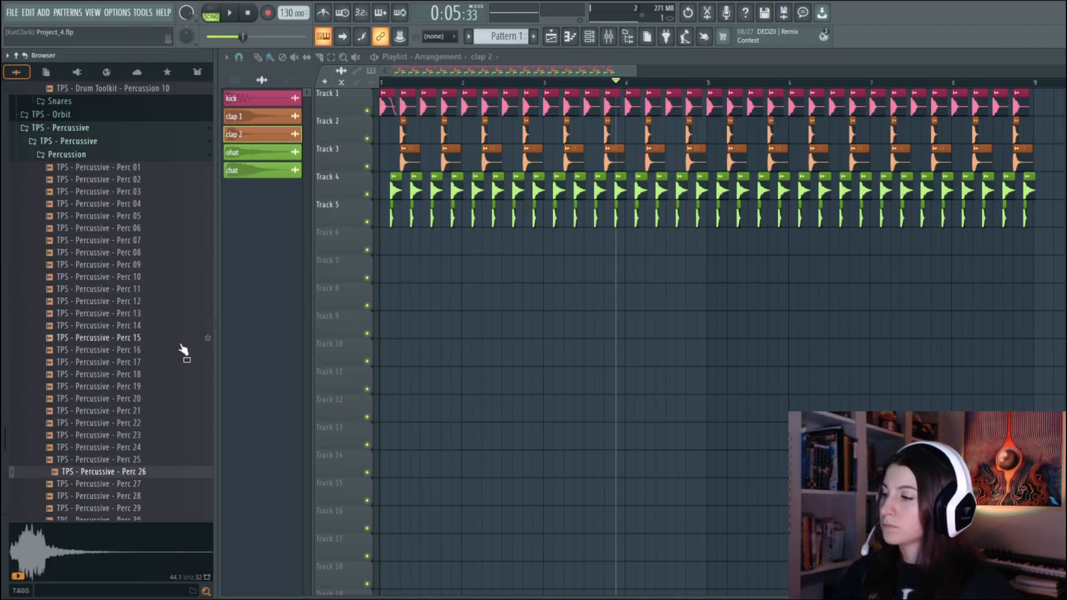
pyautogui.press('Down')
pyautogui.press('Down')
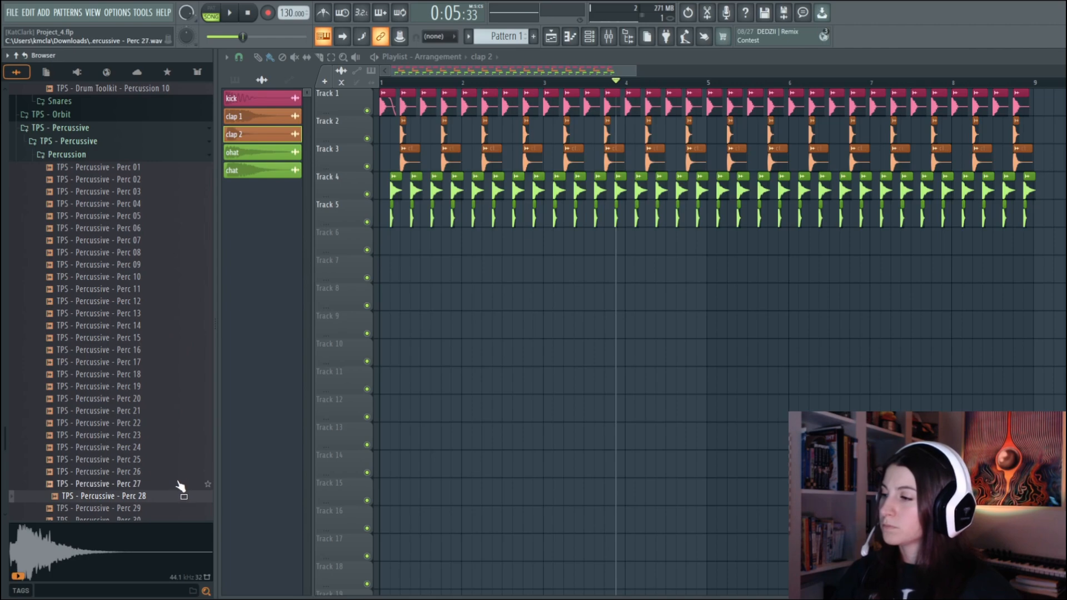
pyautogui.press('Down')
pyautogui.press('Down')
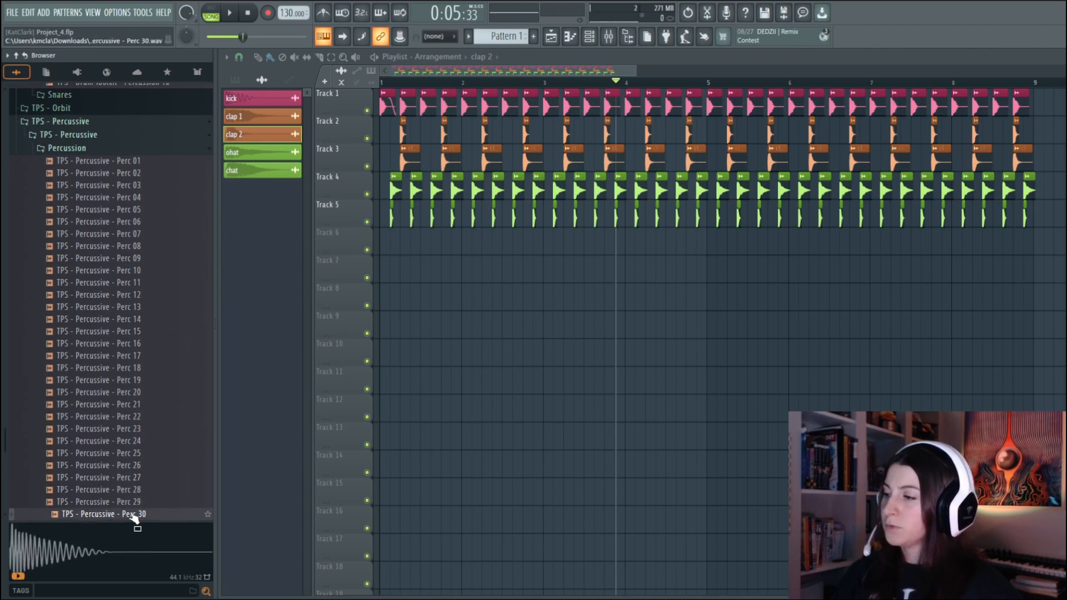
# Add TPS - Percussive - Perc 30 to the project and place hits on Track 6 across bars 2 to 6
pyautogui.moveTo(138, 505); pyautogui.dragTo(248, 504)
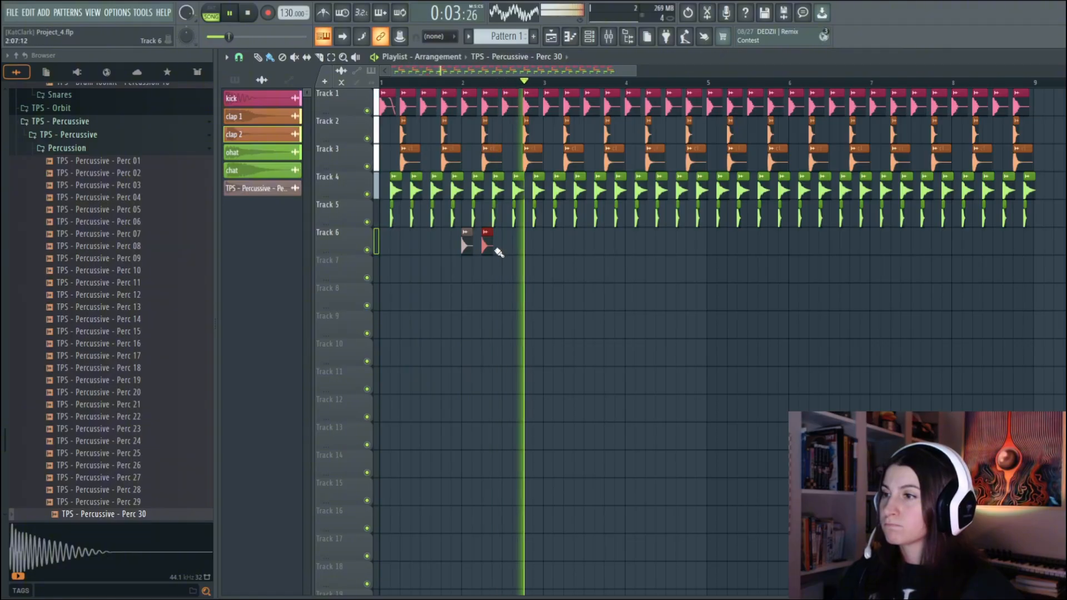
pyautogui.moveTo(489, 244); pyautogui.dragTo(499, 244)
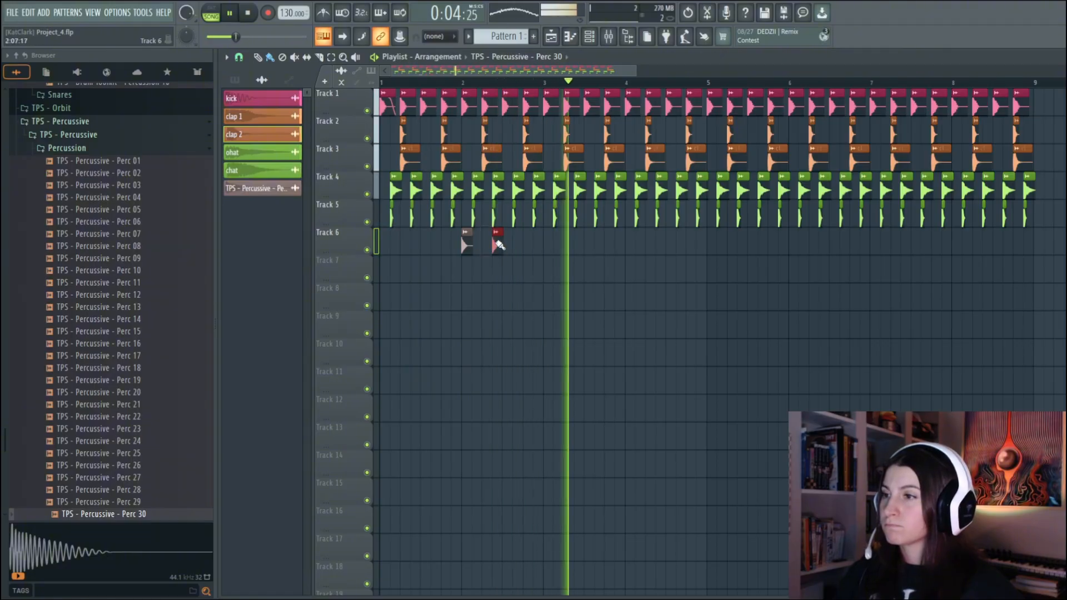
pyautogui.click(640, 245)
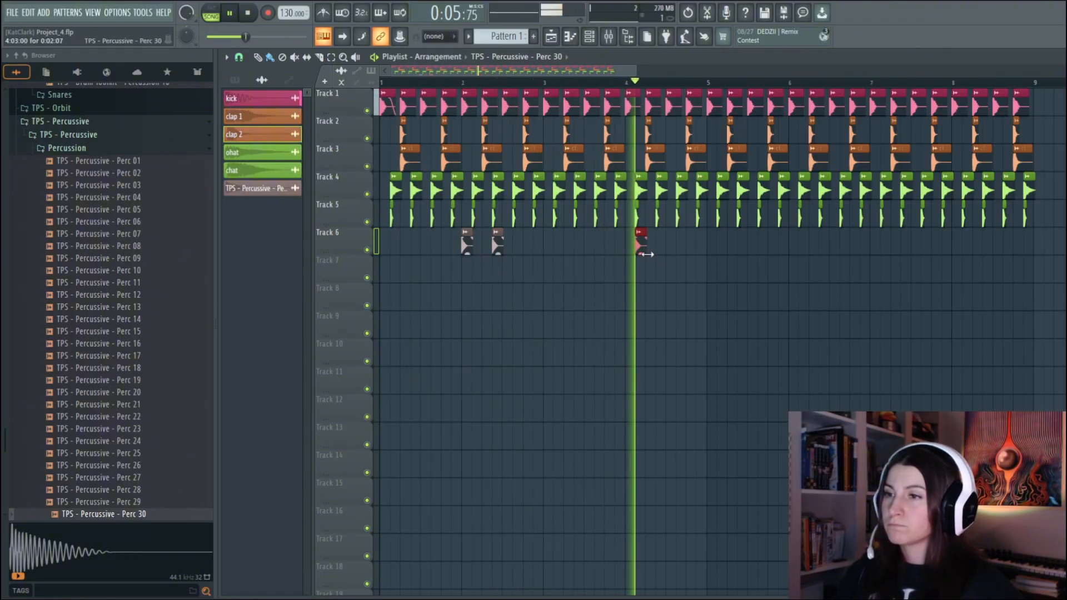
pyautogui.click(722, 245)
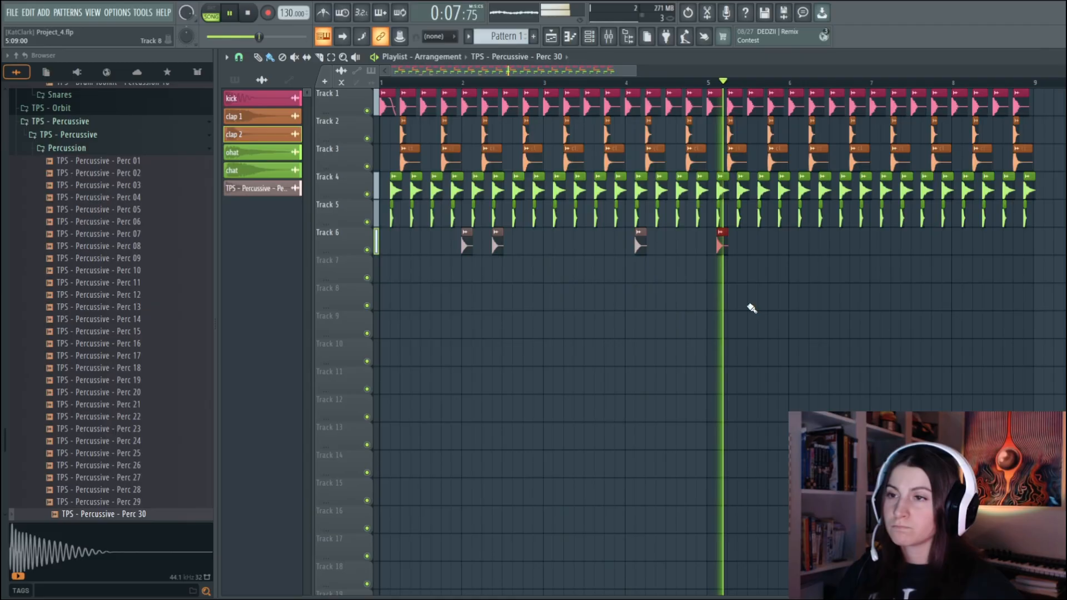
pyautogui.click(800, 246)
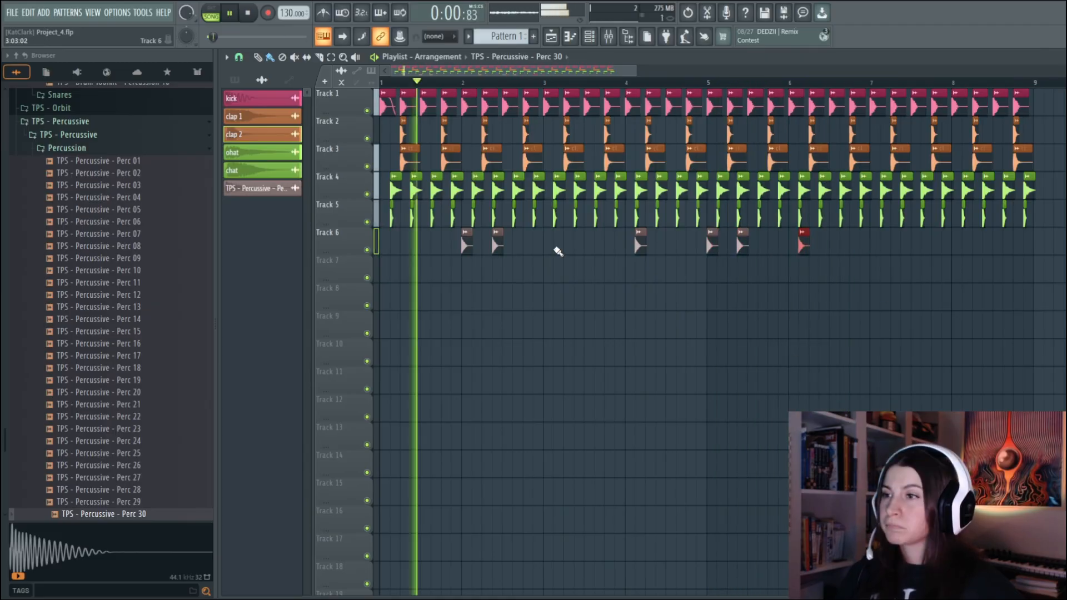
pyautogui.click(557, 250)
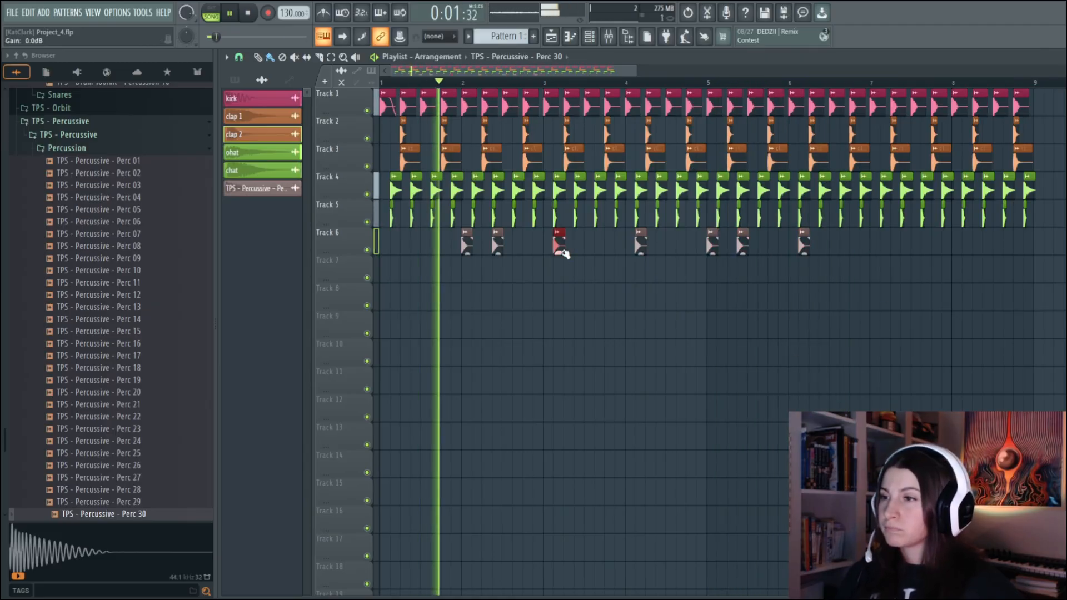
# Rework the Track 6 percussion into two hits in bar 4 and one in bar 5, removing the bar 6 hit
pyautogui.rightClick(640, 253)
pyautogui.click(630, 253)
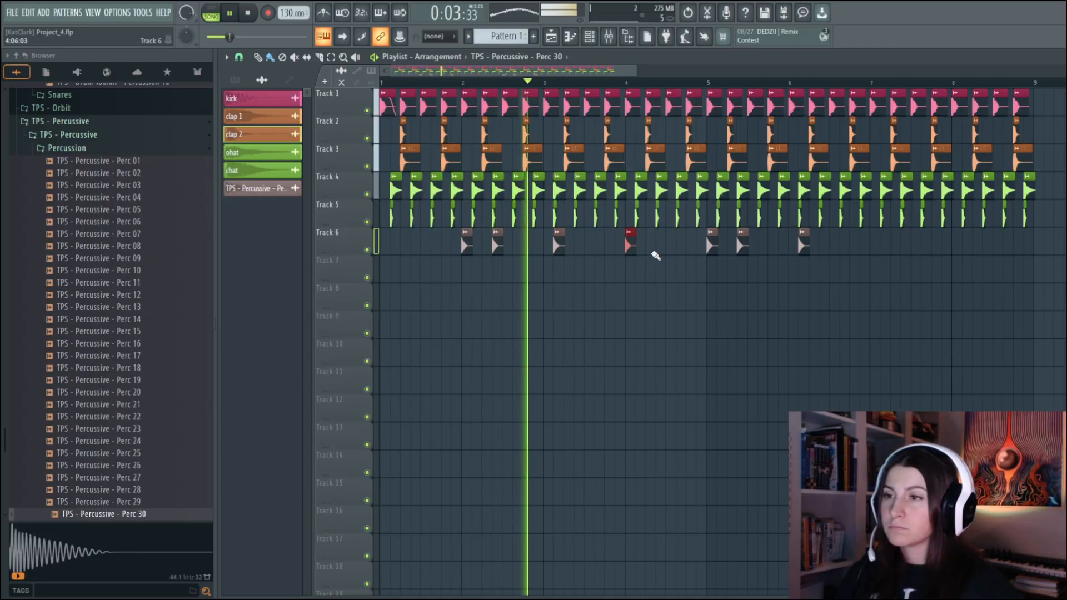
pyautogui.click(652, 253)
pyautogui.rightClick(711, 251)
pyautogui.rightClick(740, 250)
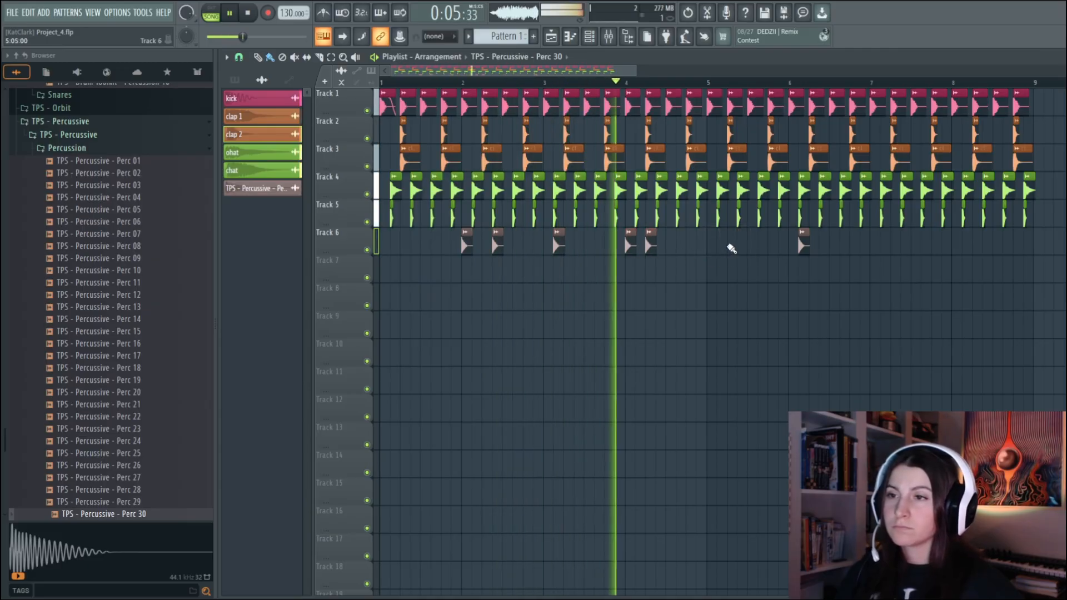
pyautogui.click(719, 248)
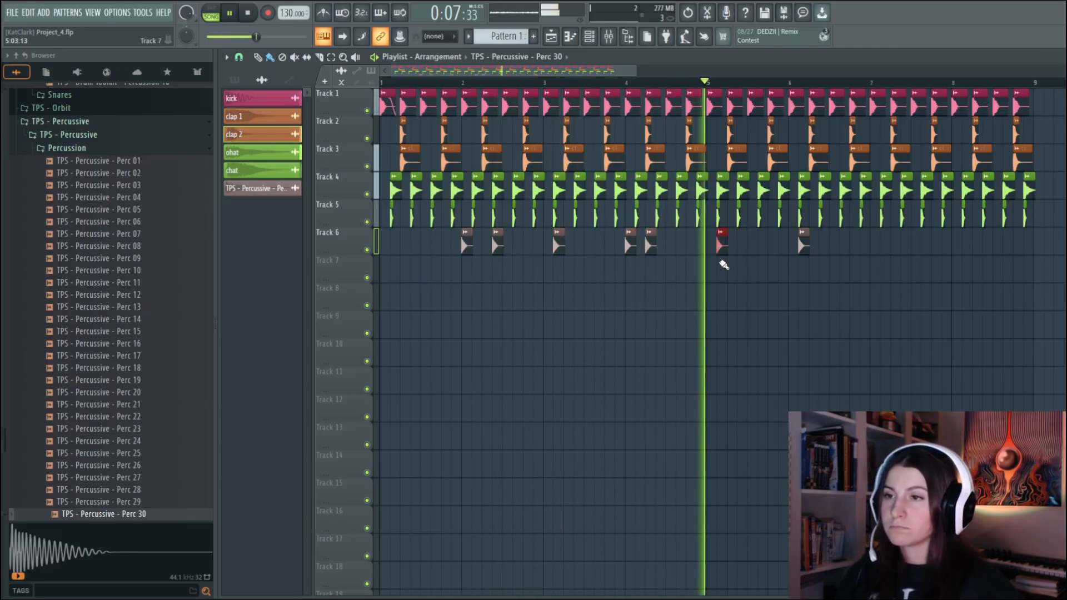
pyautogui.rightClick(804, 248)
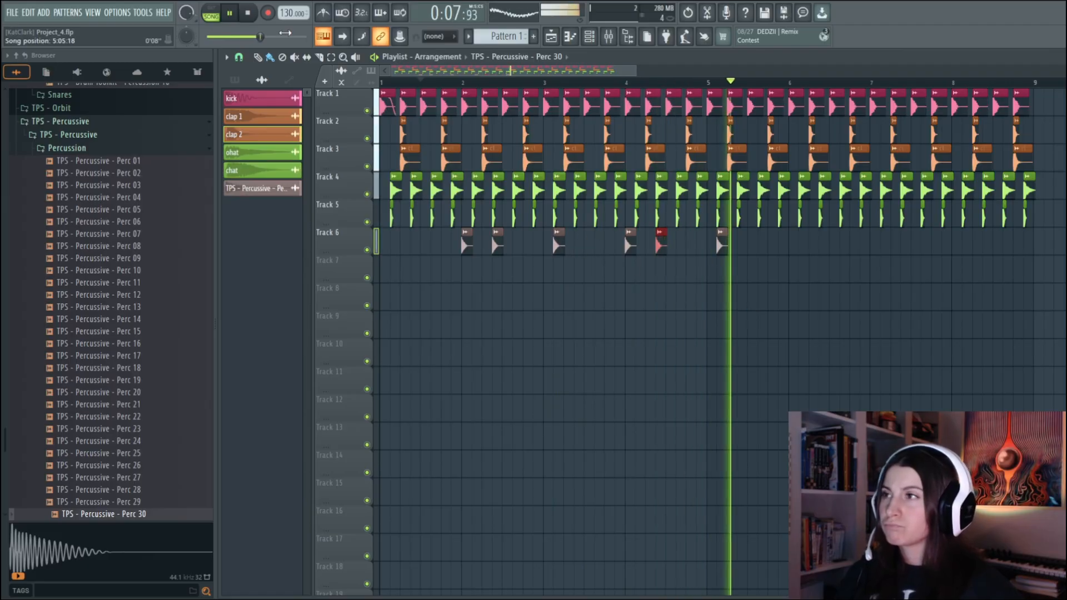
# Add a fade-out to the Perc 30 hits in bars 3 and 5 on Track 6
pyautogui.click(238, 18)
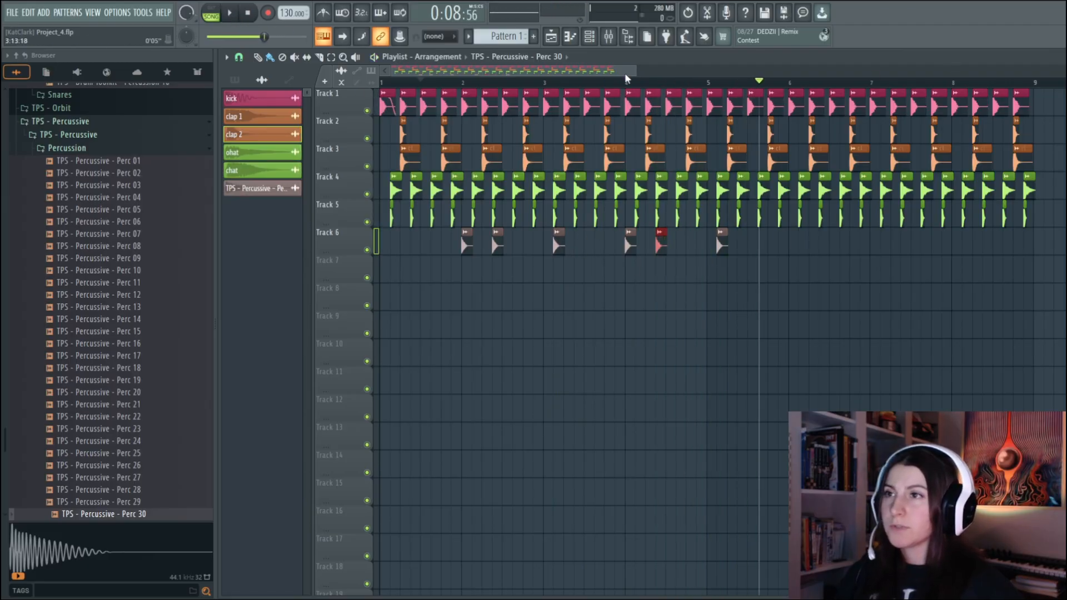
pyautogui.moveTo(626, 78); pyautogui.dragTo(478, 71)
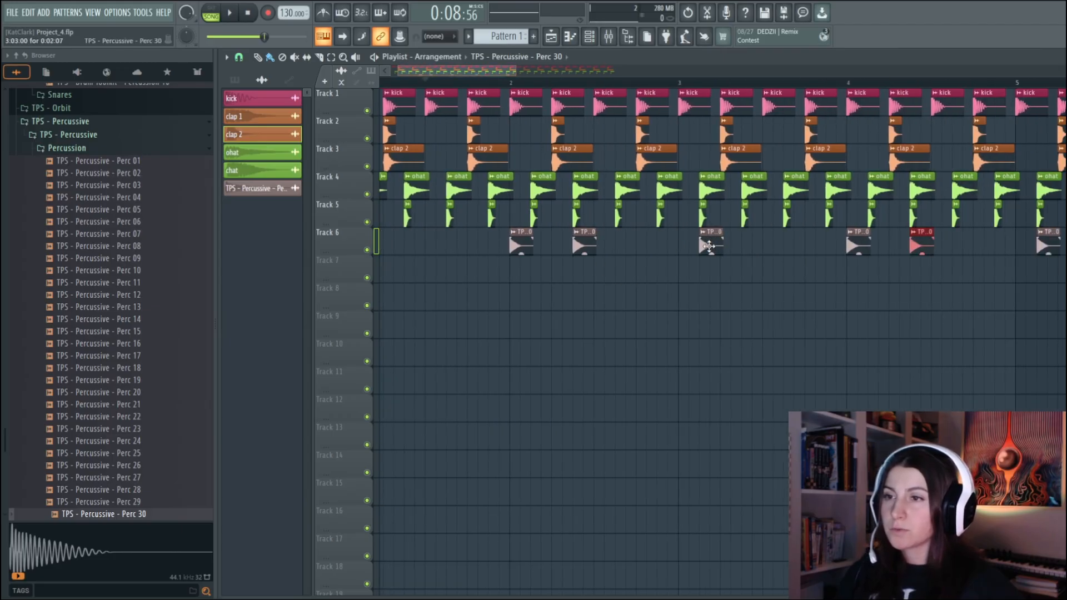
pyautogui.moveTo(516, 71); pyautogui.dragTo(476, 68)
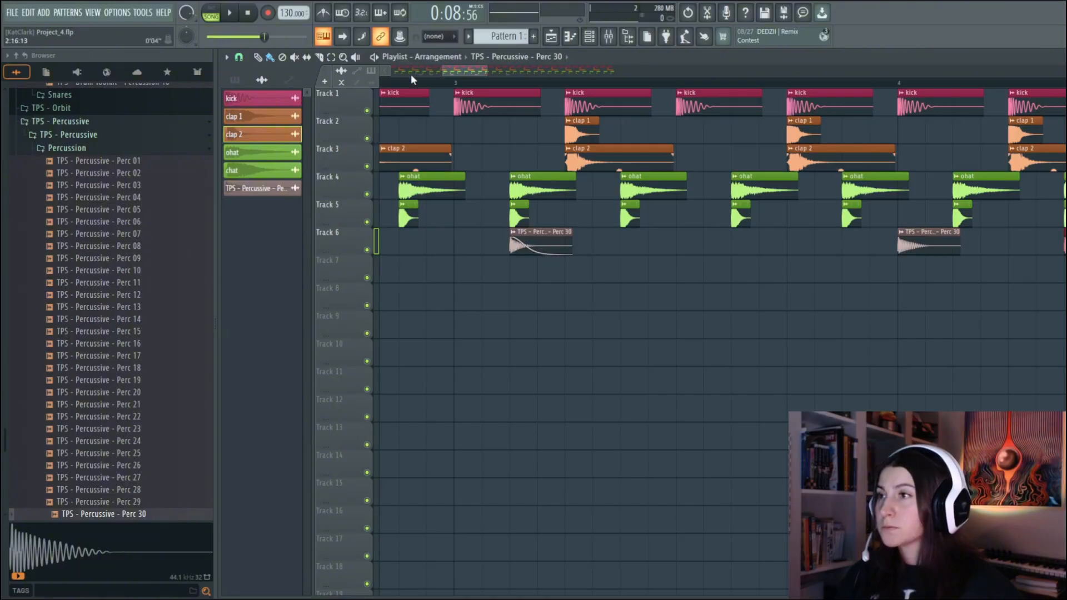
pyautogui.moveTo(465, 67); pyautogui.dragTo(538, 71)
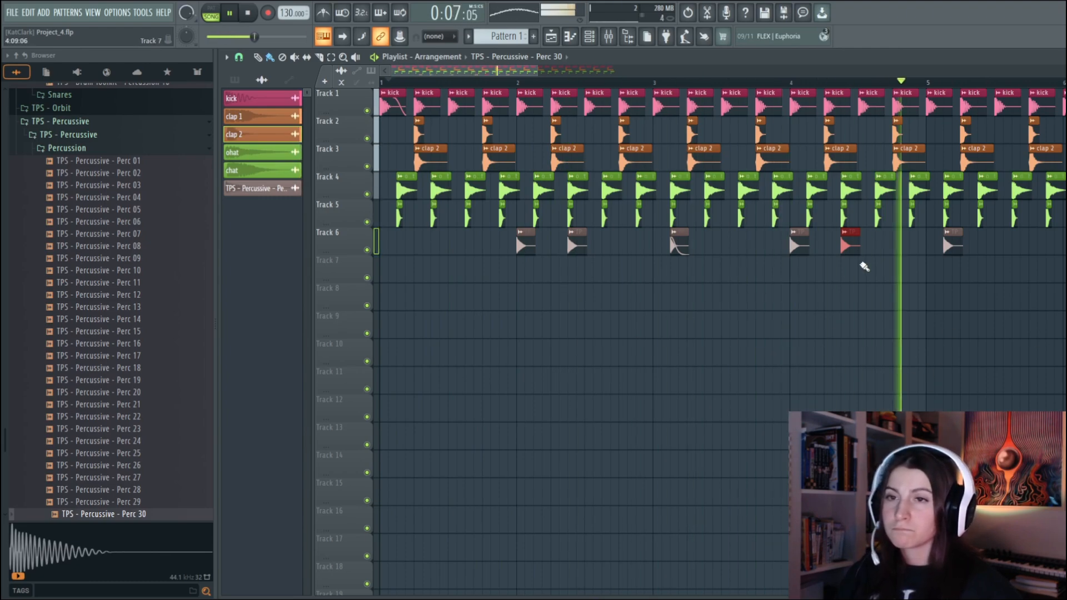
pyautogui.rightClick(958, 241)
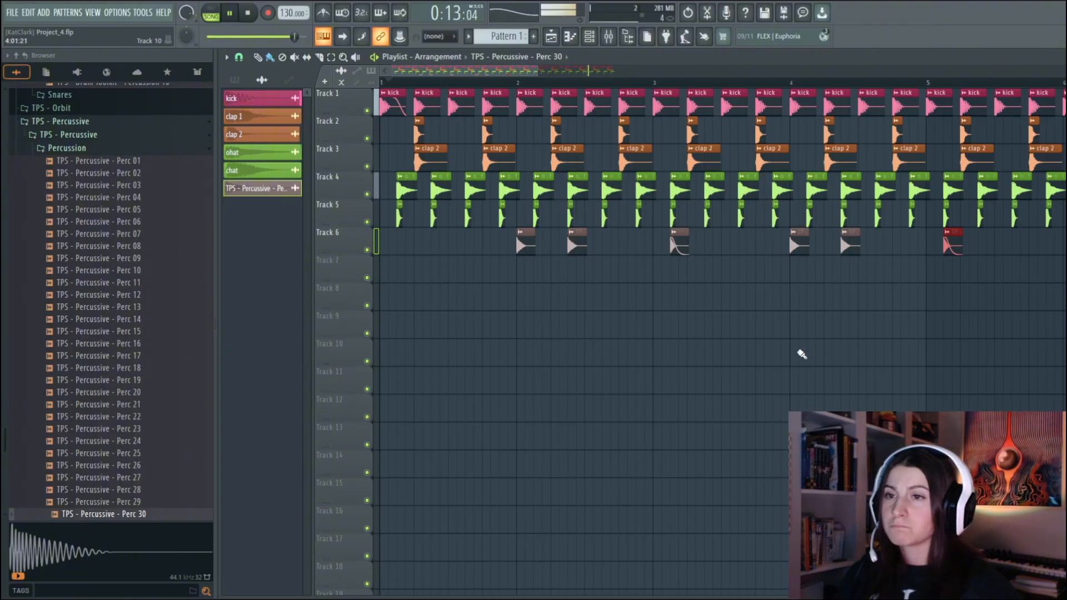
# Extend the Perc 30 hits on Track 6 through bar 8, rename their channel perc and colour it yellow-green
pyautogui.moveTo(537, 70); pyautogui.dragTo(709, 71)
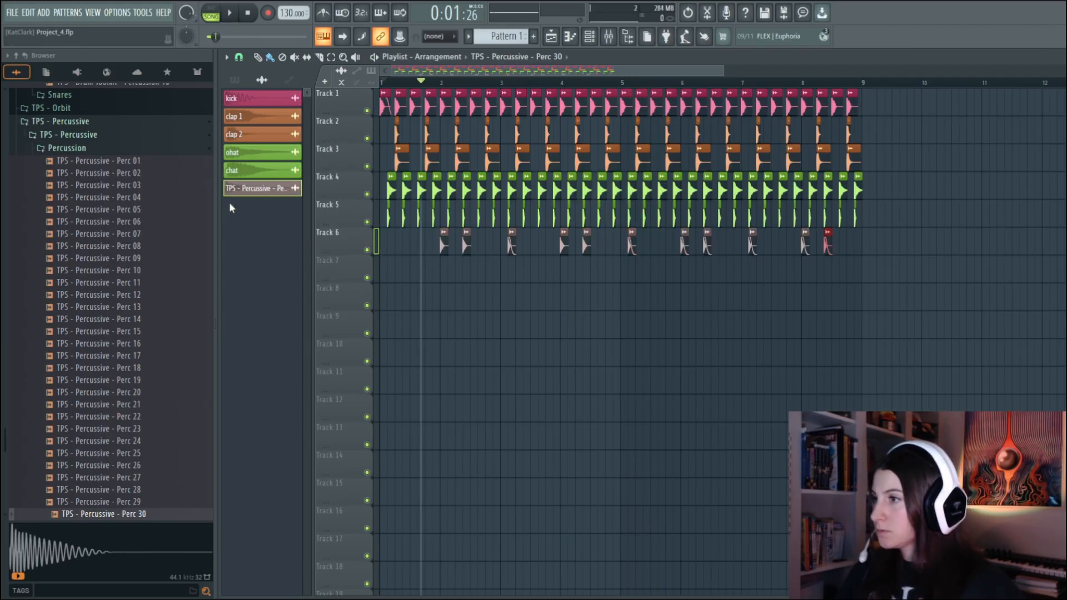
pyautogui.click(256, 188)
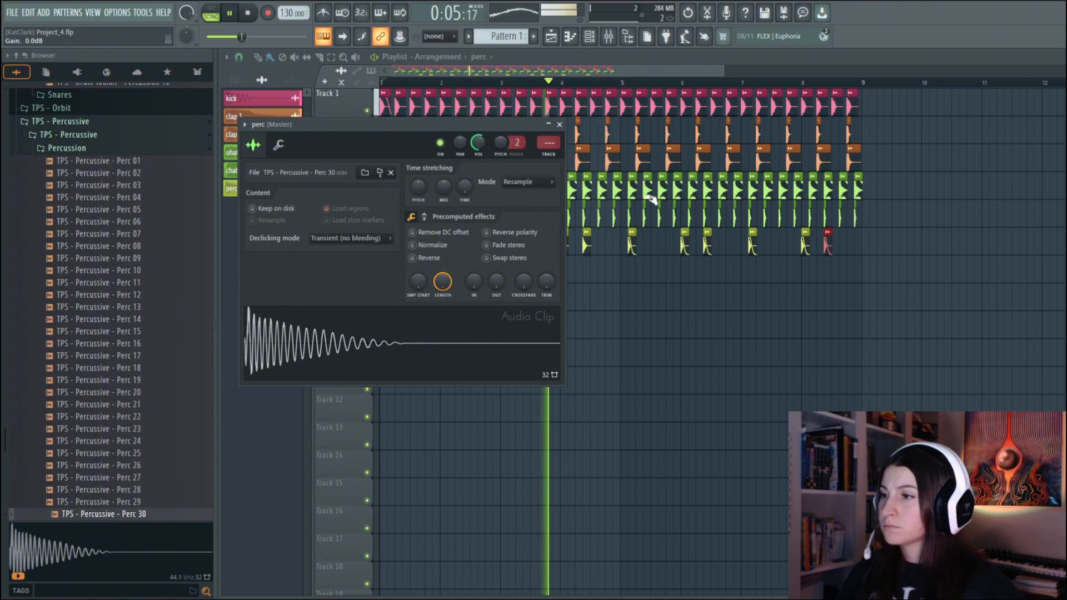
pyautogui.click(560, 124)
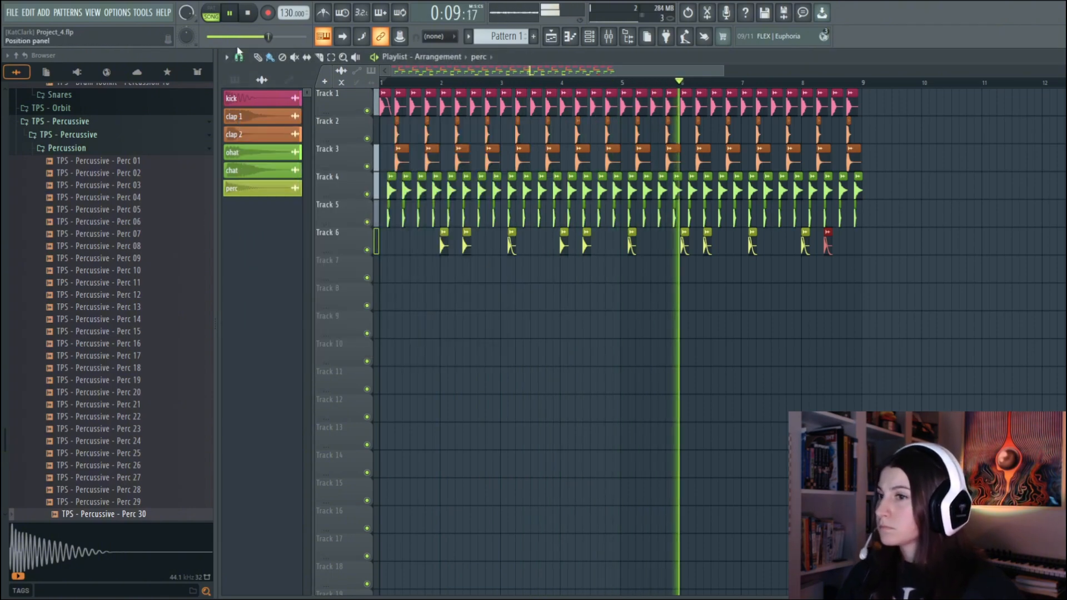
pyautogui.click(267, 189)
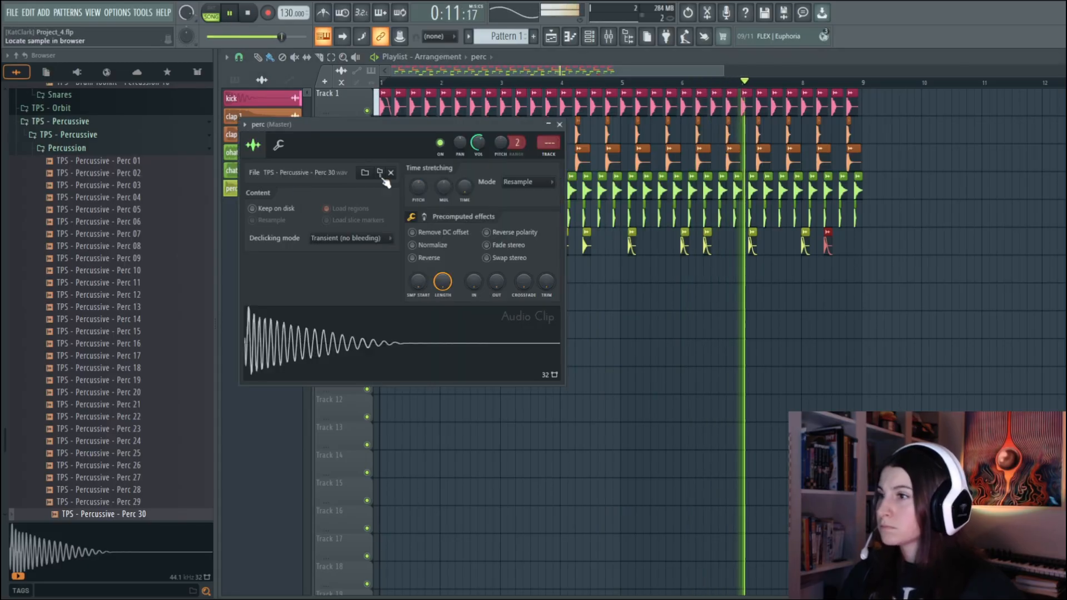
pyautogui.click(561, 125)
pyautogui.click(231, 18)
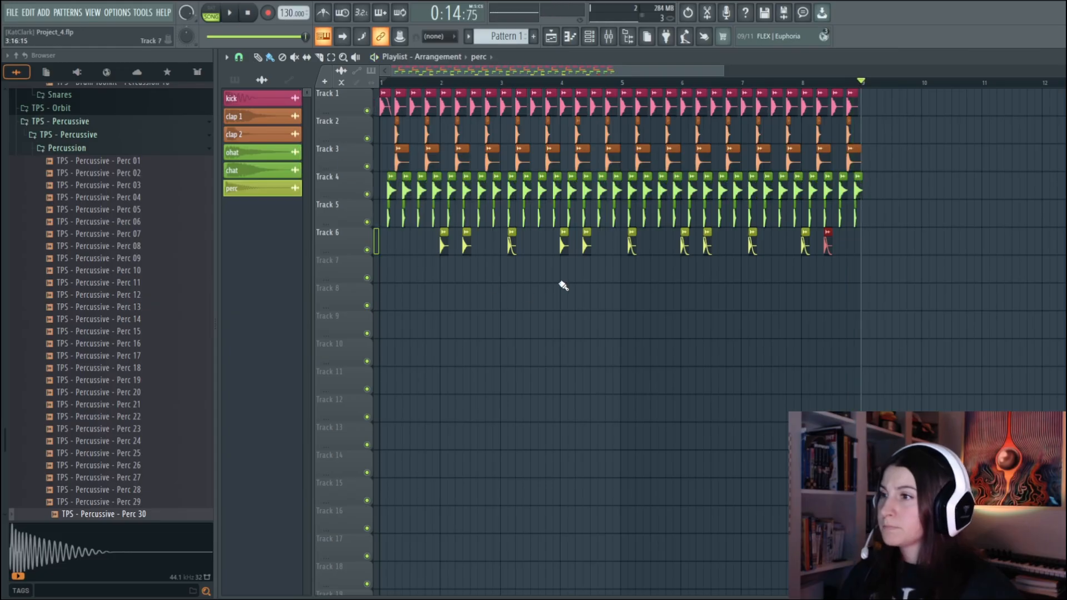
# Audition the PRISM crash samples and place Mix Elite - PRISM - Crash 14 at bar 1 on Track 7
pyautogui.click(112, 148)
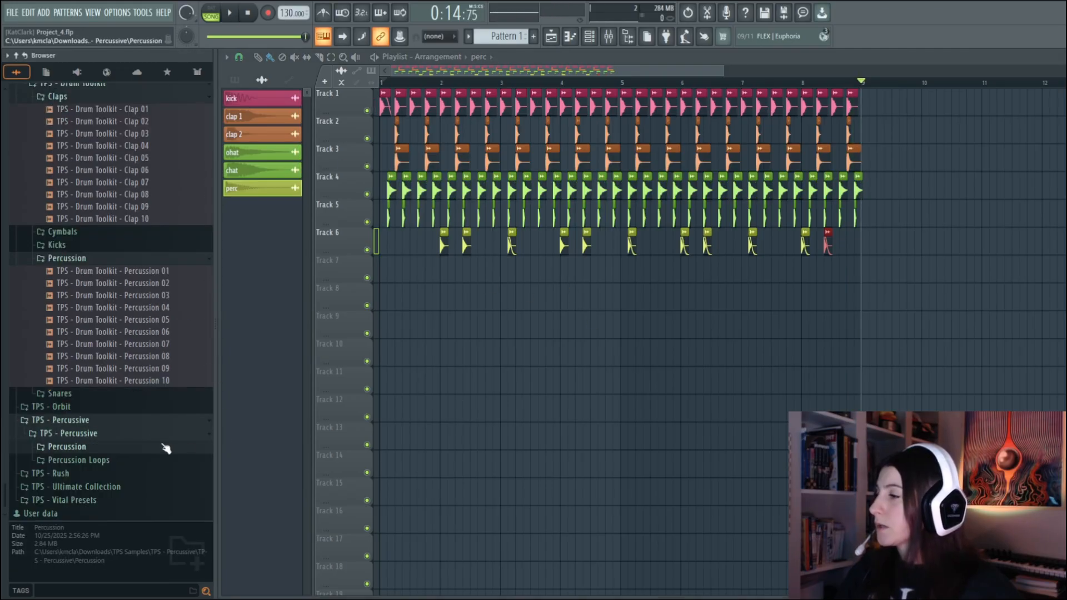
pyautogui.click(83, 259)
pyautogui.scroll(10, 126, 500)
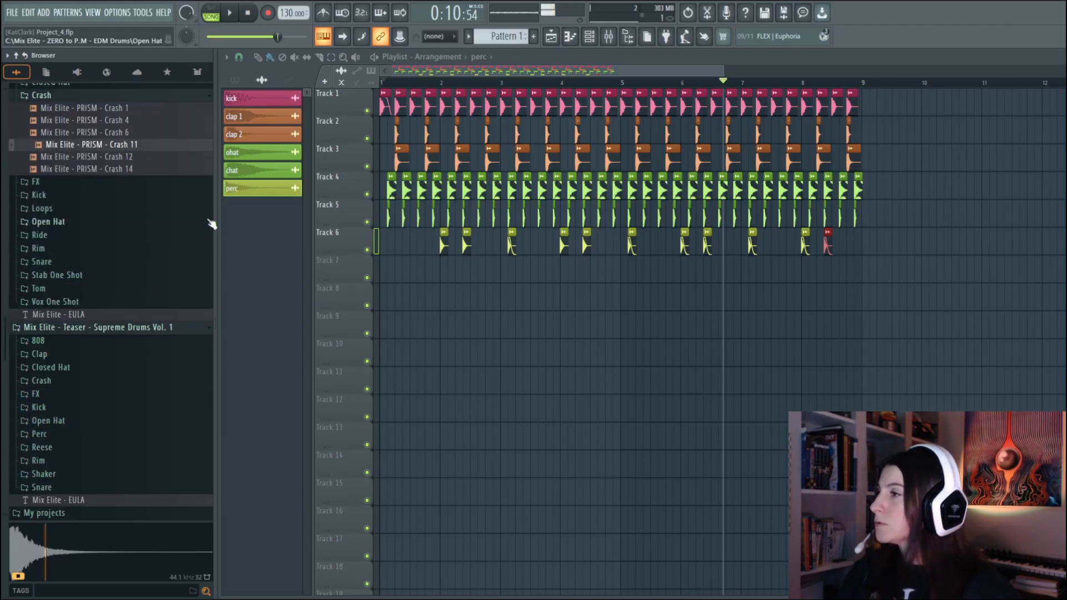
pyautogui.press('Down')
pyautogui.press('Down')
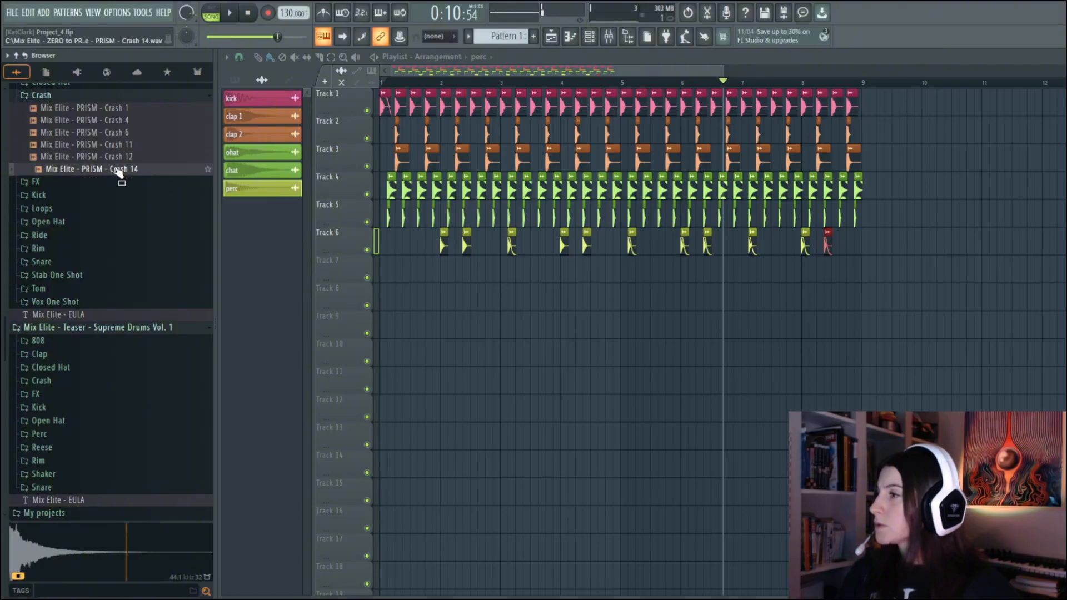
pyautogui.moveTo(119, 171); pyautogui.dragTo(382, 266)
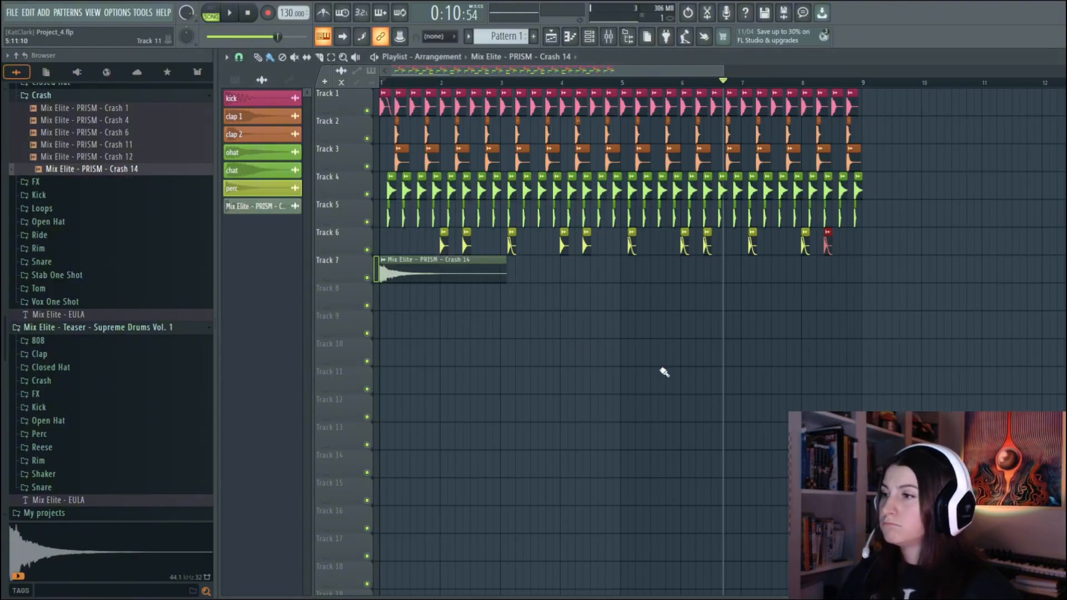
# Lower the Crash 14 channel's volume against the beat played from bar 1, and rename the channel crash
pyautogui.click(267, 207)
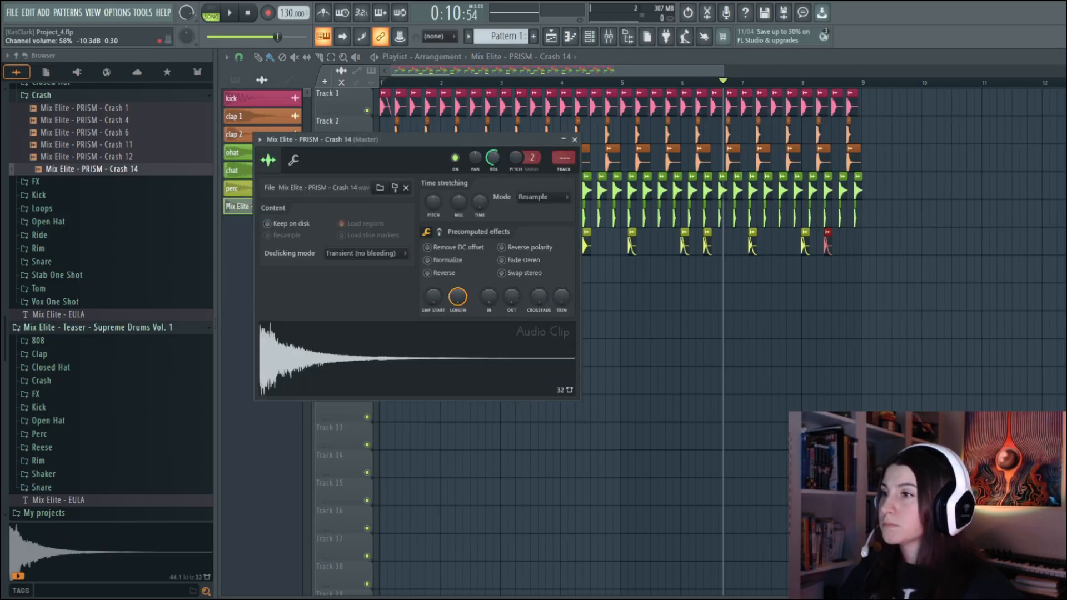
pyautogui.click(575, 140)
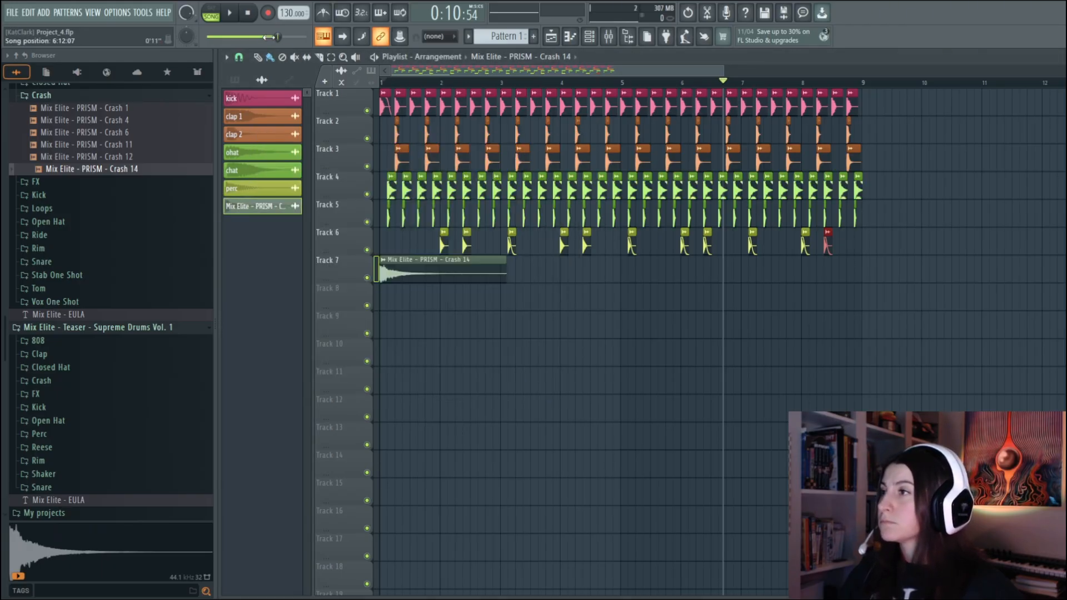
pyautogui.click(385, 88)
pyautogui.press('space')
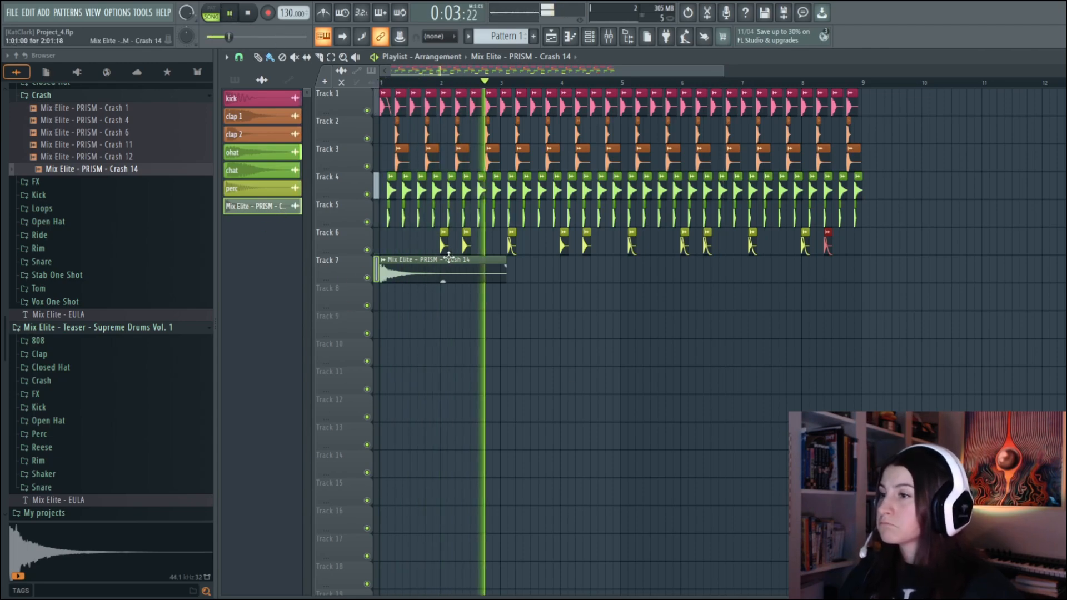
pyautogui.click(278, 207)
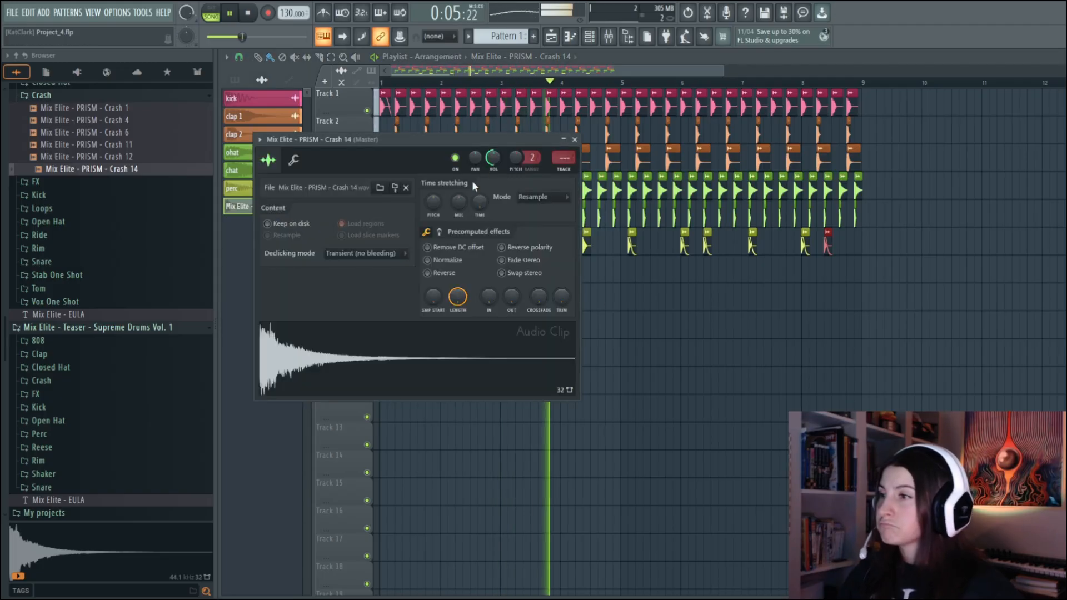
pyautogui.moveTo(493, 158); pyautogui.dragTo(493, 190)
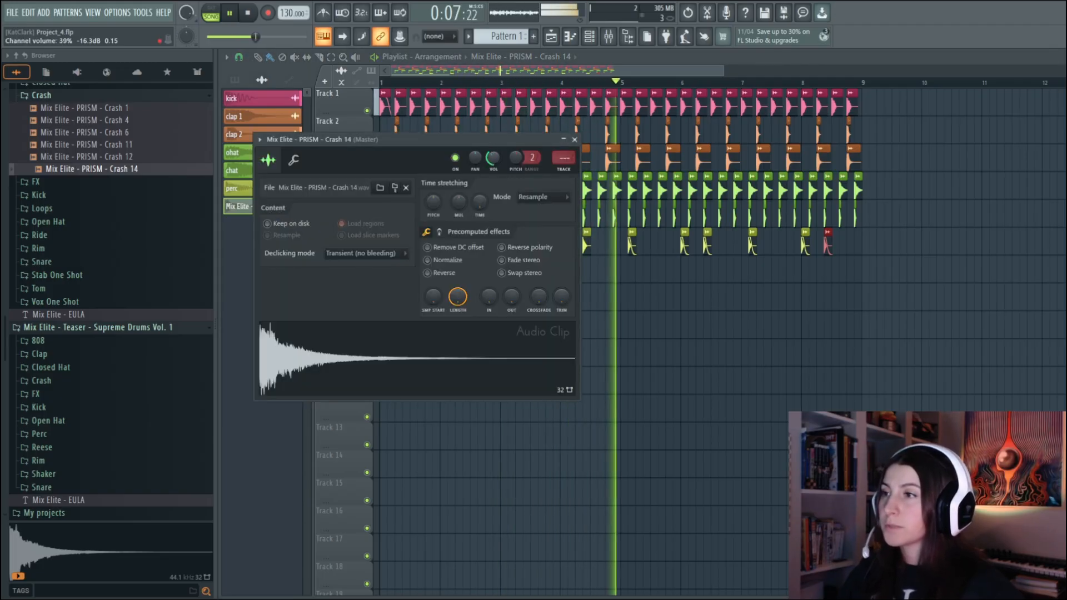
pyautogui.click(575, 139)
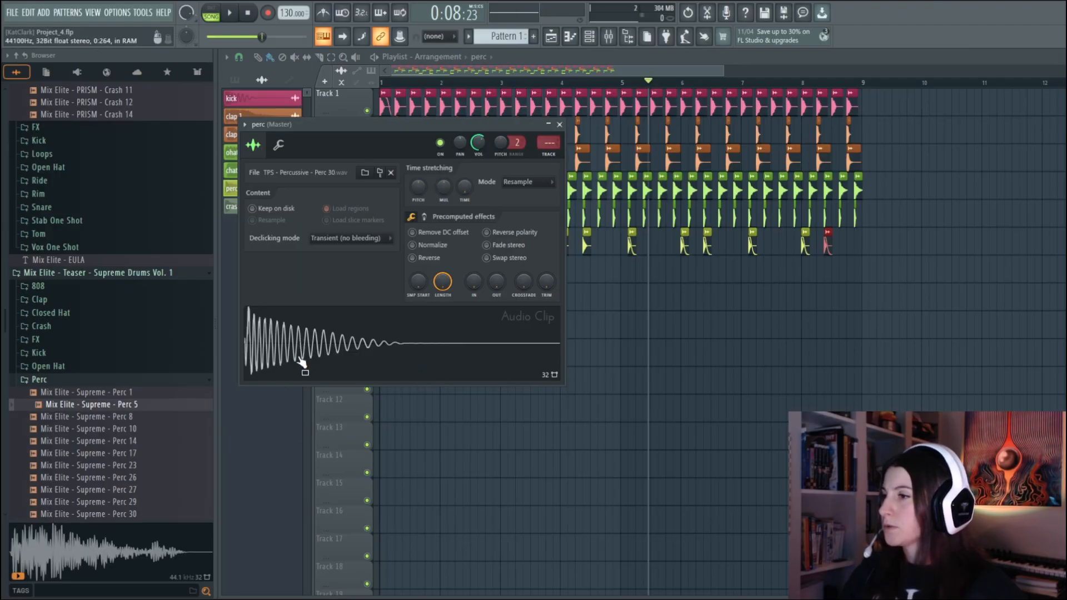
# Audition the Supreme percussion samples and place Mix Elite - Supreme - Perc 14 on Track 6 just before bars 2, 4, 6 and 8
pyautogui.click(132, 417)
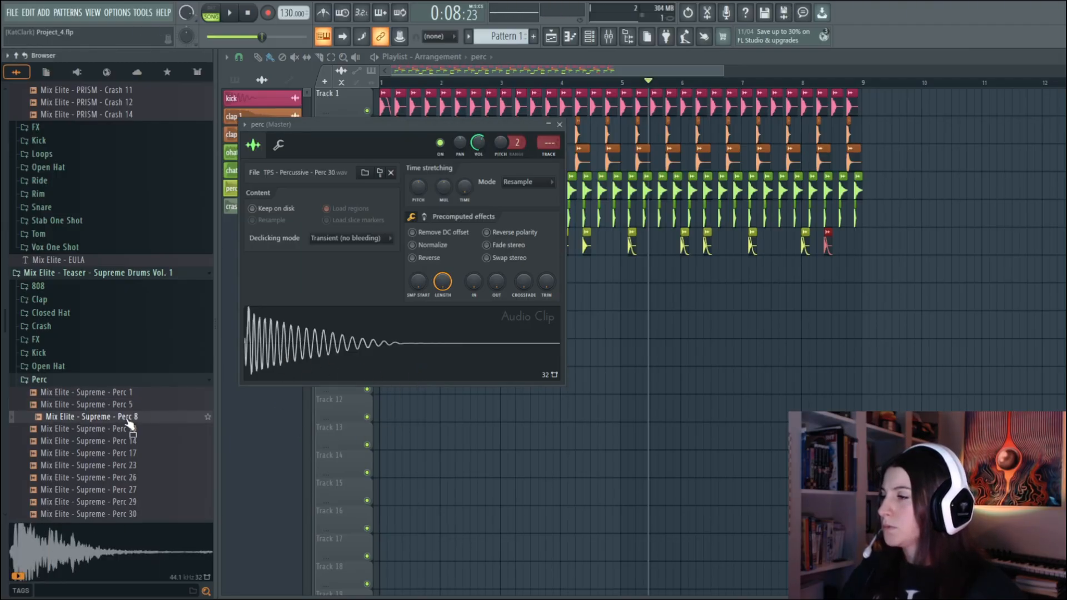
pyautogui.click(131, 429)
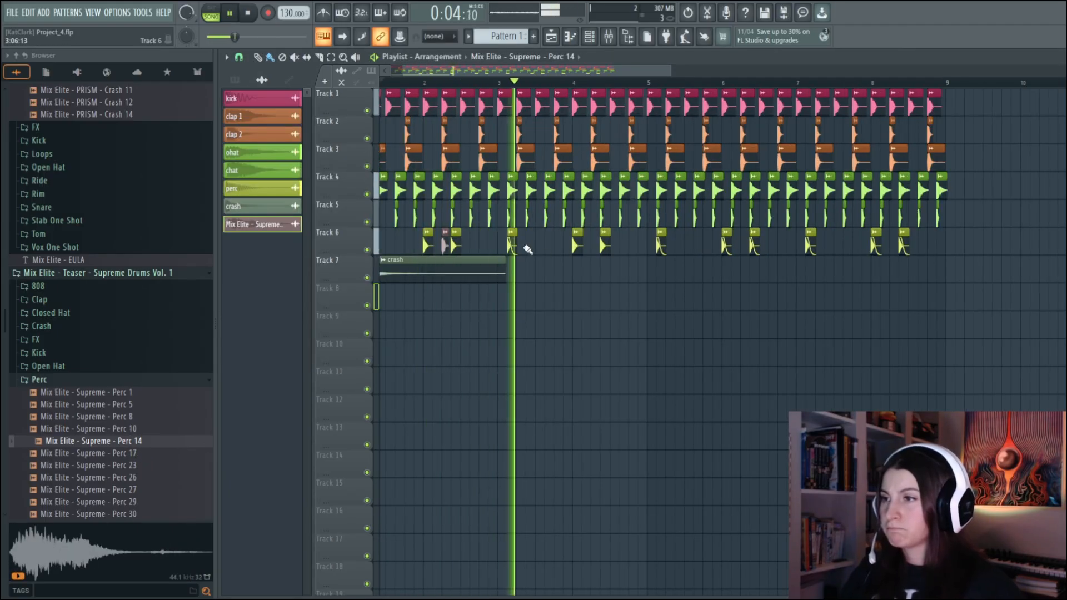
pyautogui.click(566, 244)
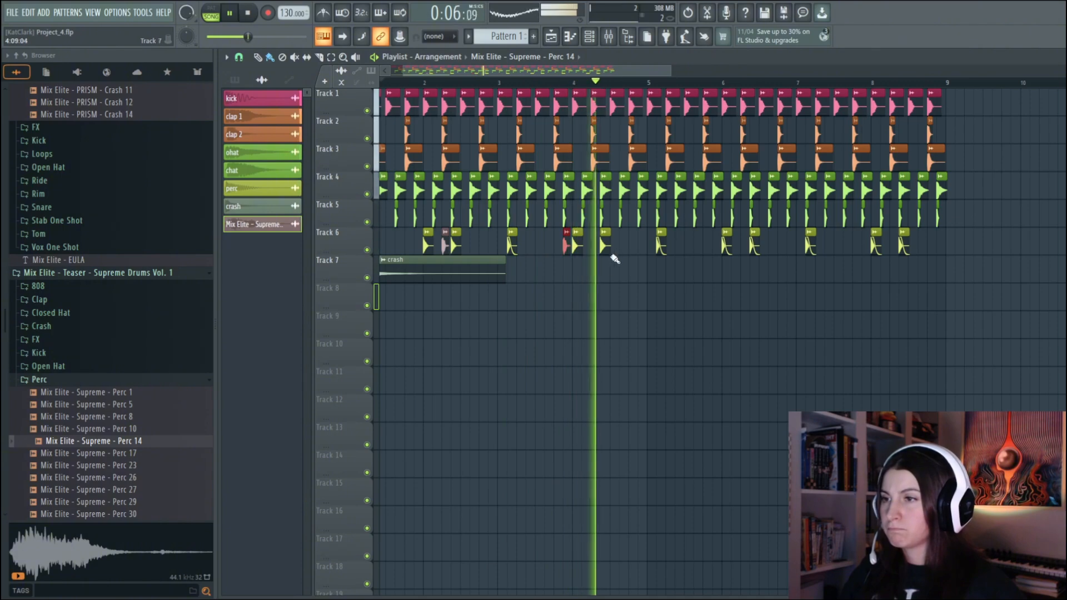
pyautogui.click(715, 245)
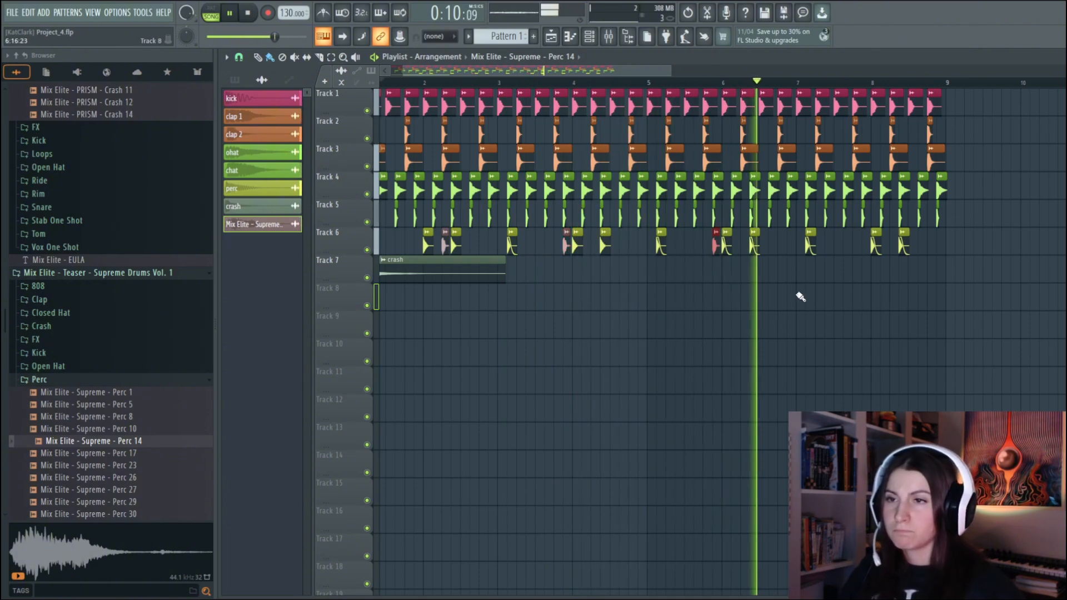
pyautogui.click(865, 244)
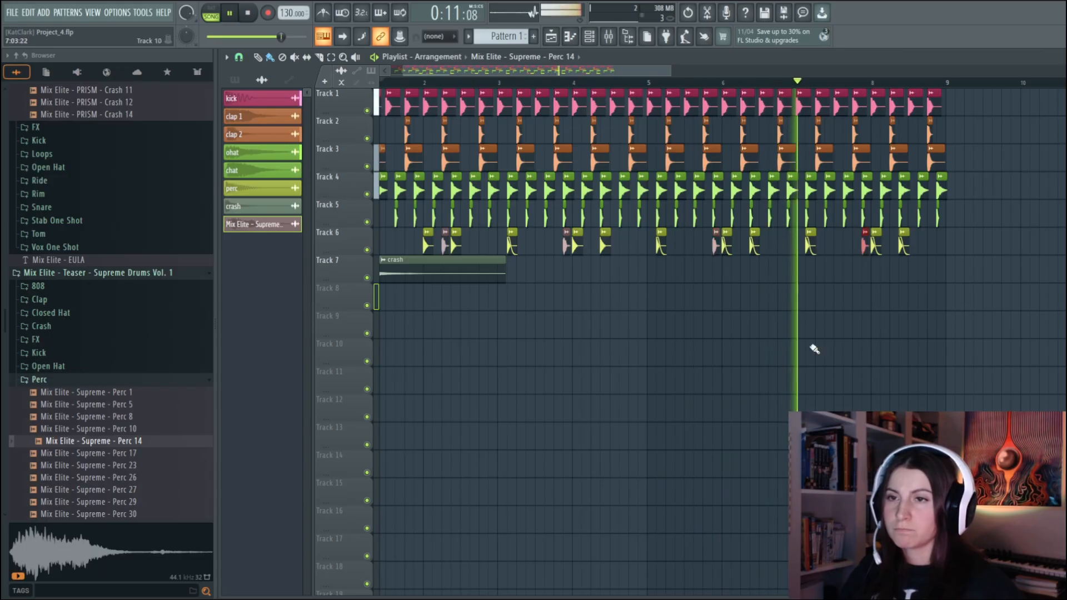
pyautogui.rightClick(446, 244)
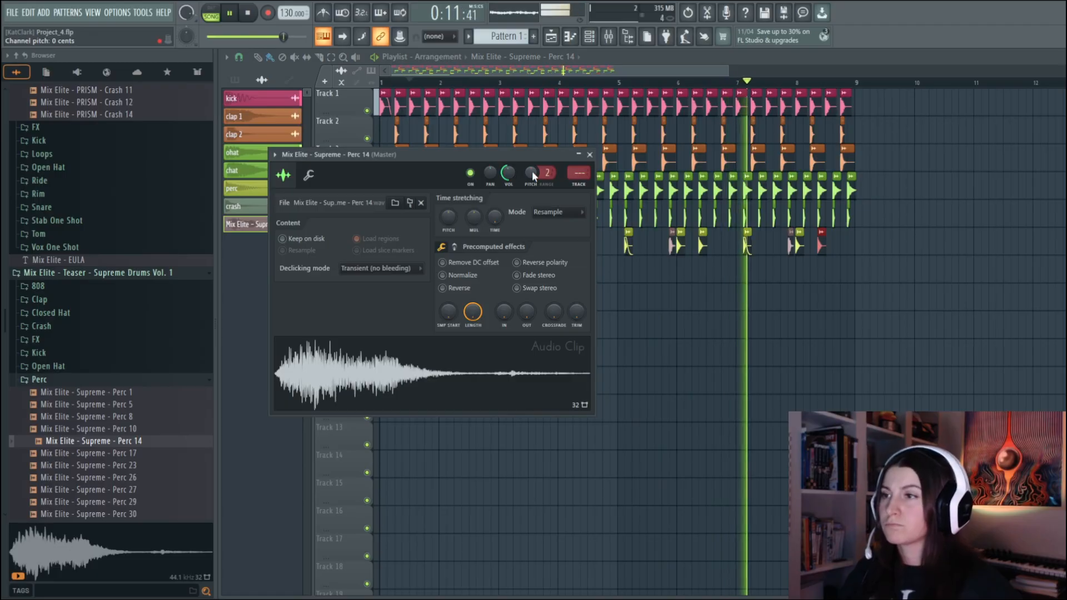
# Lower the Supreme Perc 14 channel's pitch while the beat plays, and collapse the Perc sample folder
pyautogui.moveTo(534, 169); pyautogui.dragTo(534, 184)
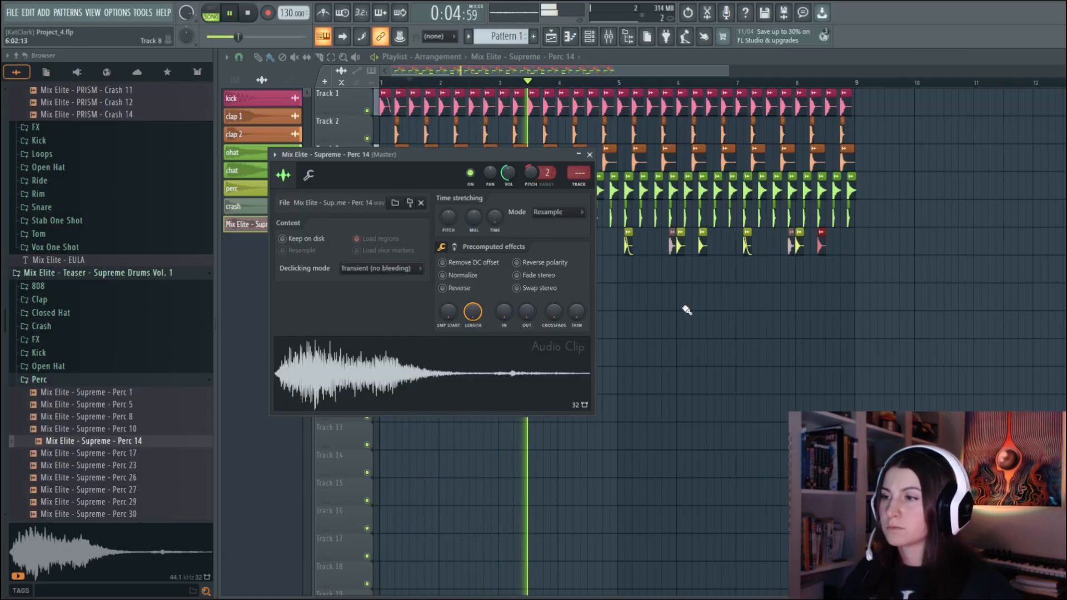
pyautogui.click(590, 155)
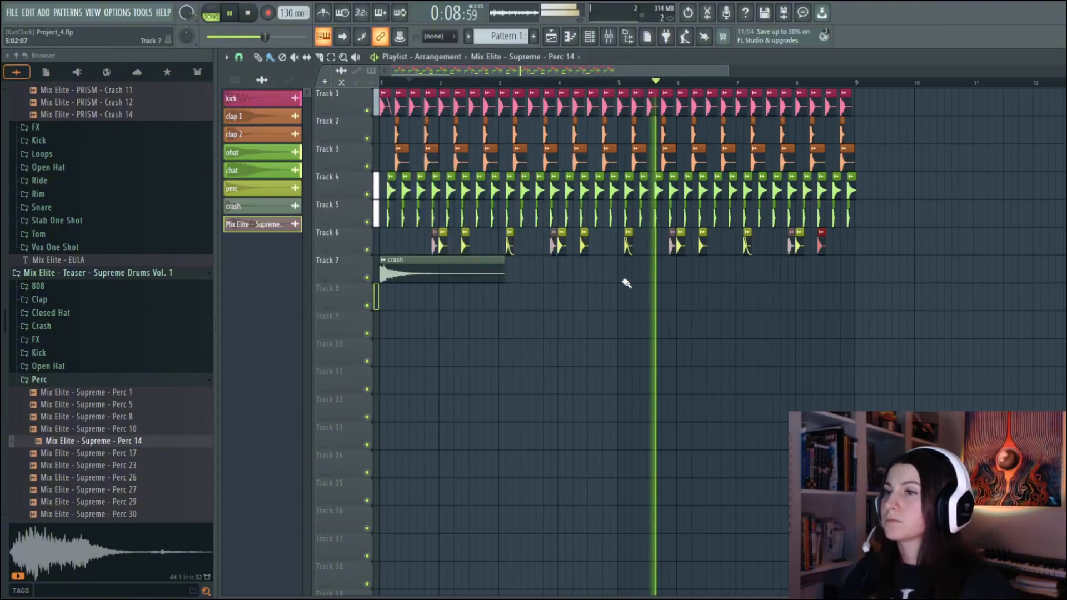
pyautogui.click(234, 13)
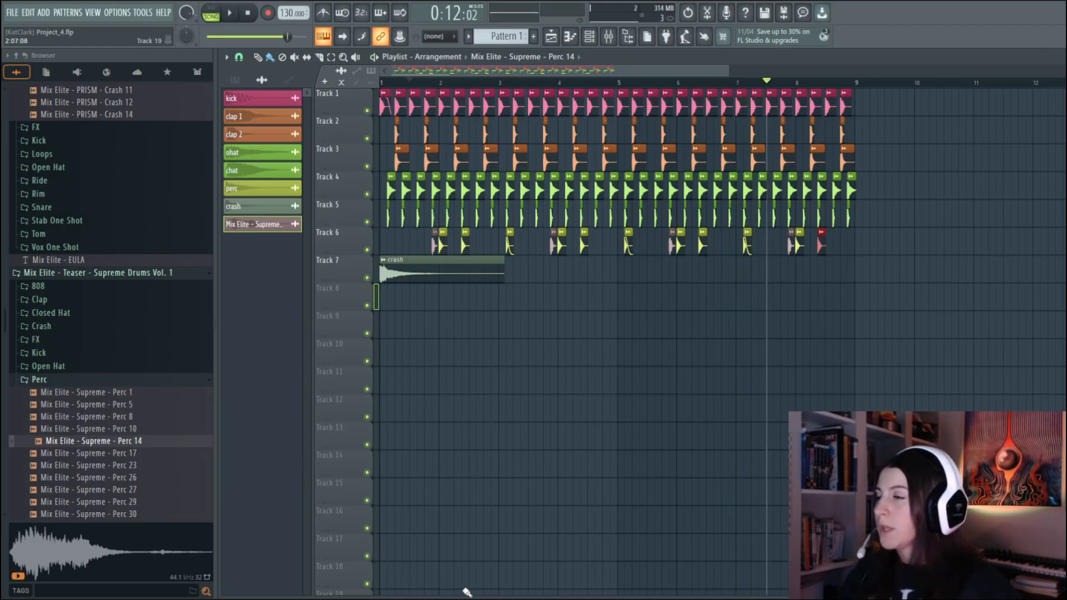
pyautogui.click(75, 382)
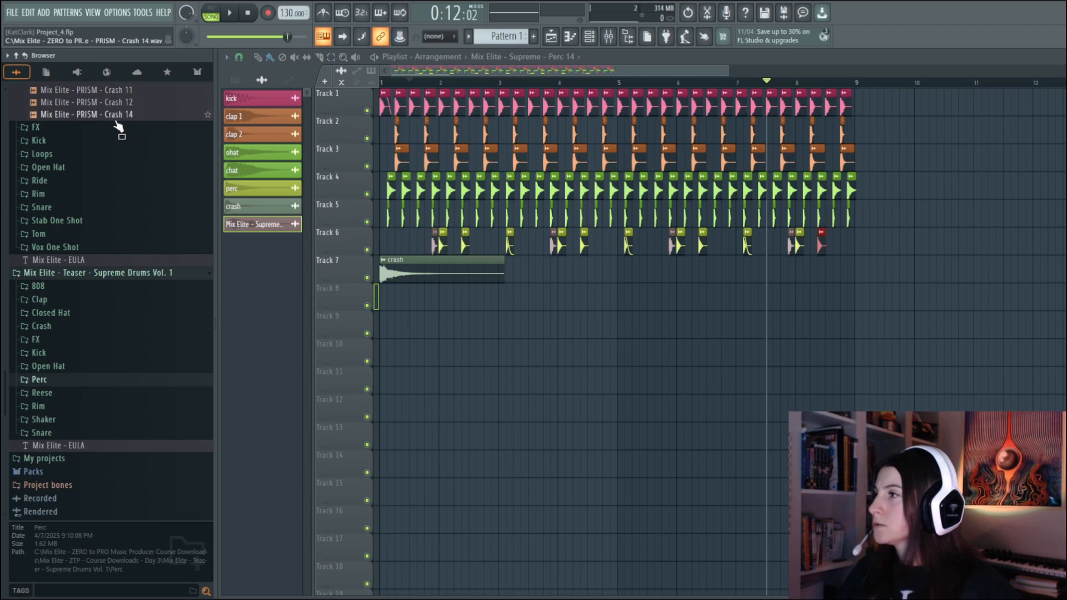
pyautogui.scroll(5, 125, 193)
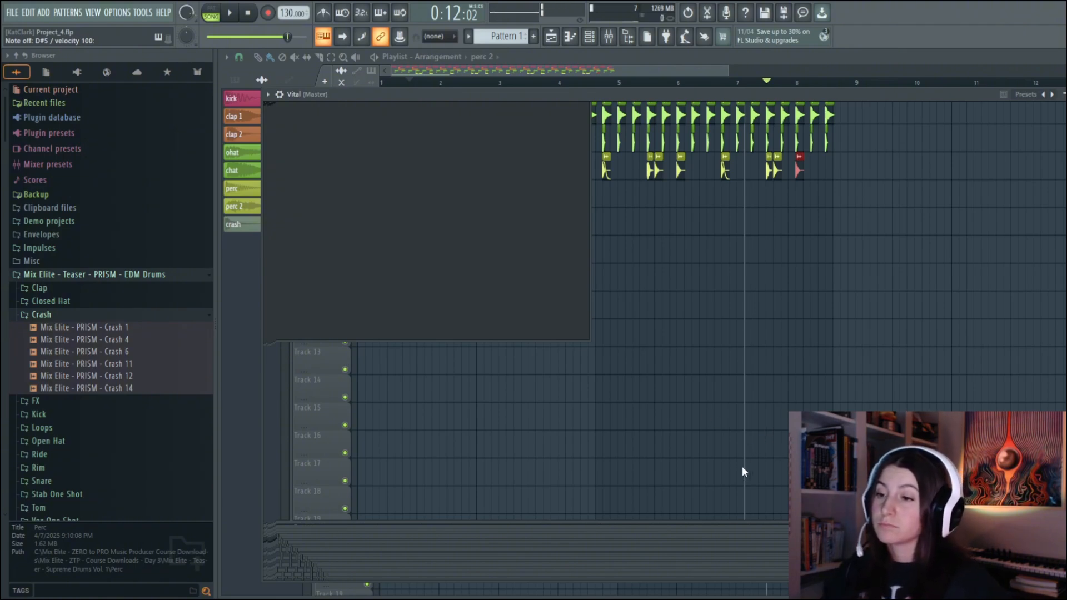
# Write four consecutive F4 notes at the start of bar 1 for Vital and play them in pattern mode
pyautogui.press('space')
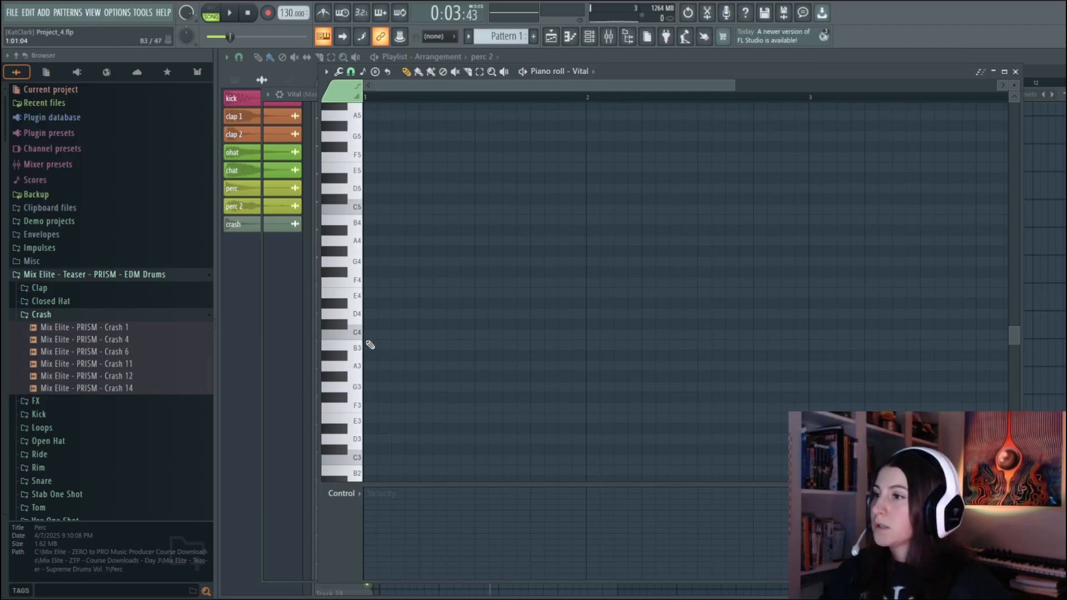
pyautogui.click(369, 284)
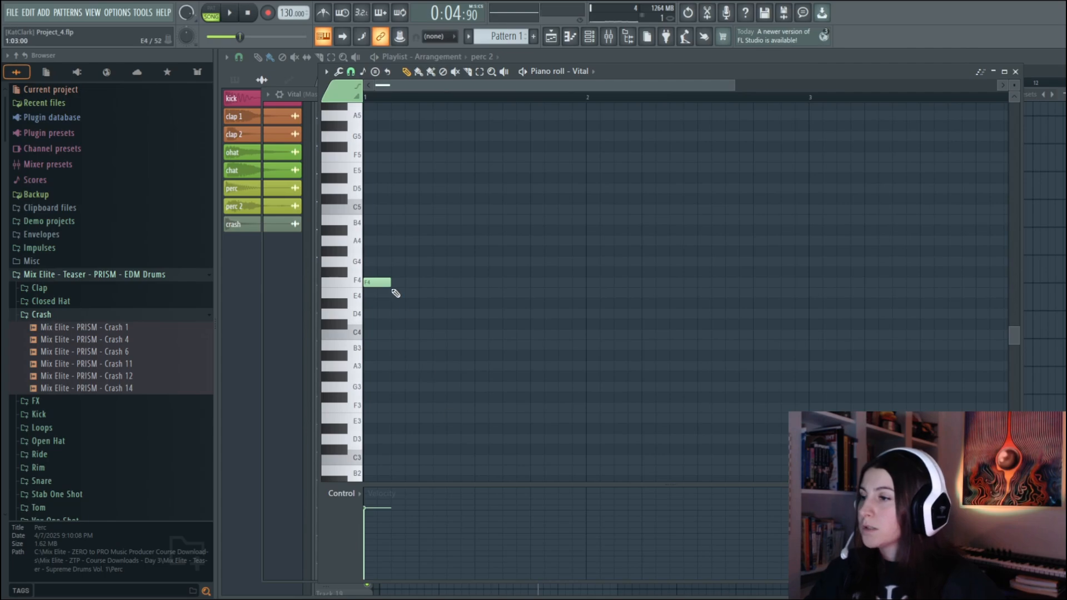
pyautogui.click(373, 285)
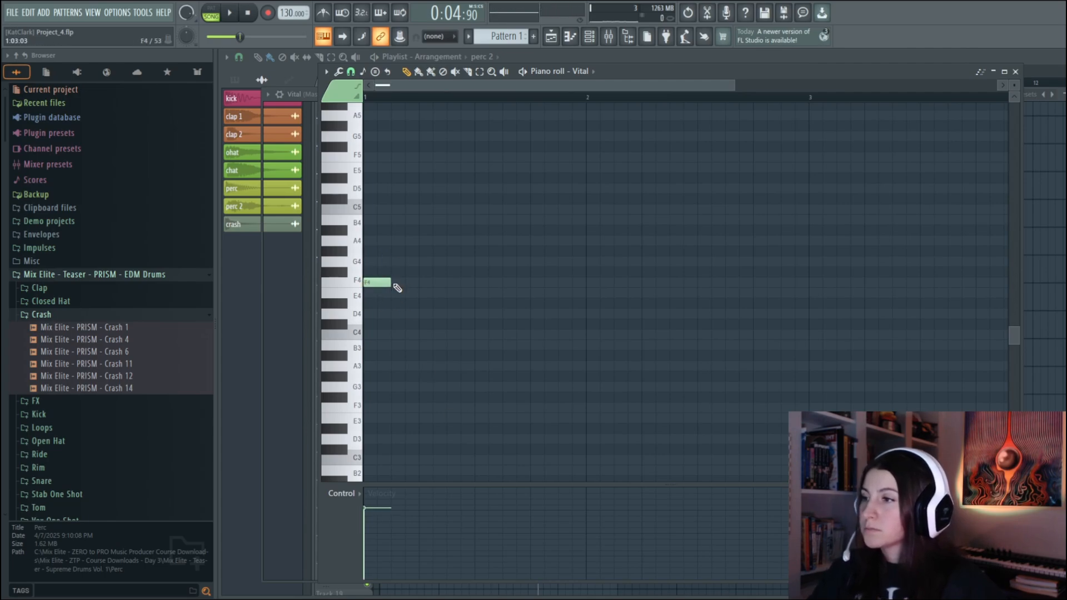
pyautogui.click(429, 285)
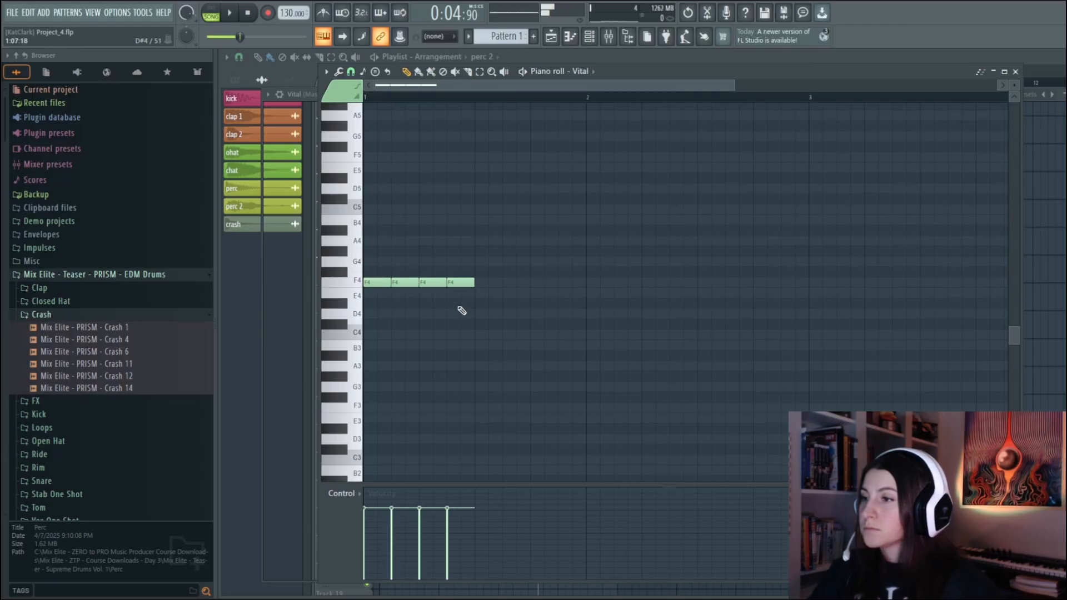
pyautogui.click(218, 12)
pyautogui.click(230, 12)
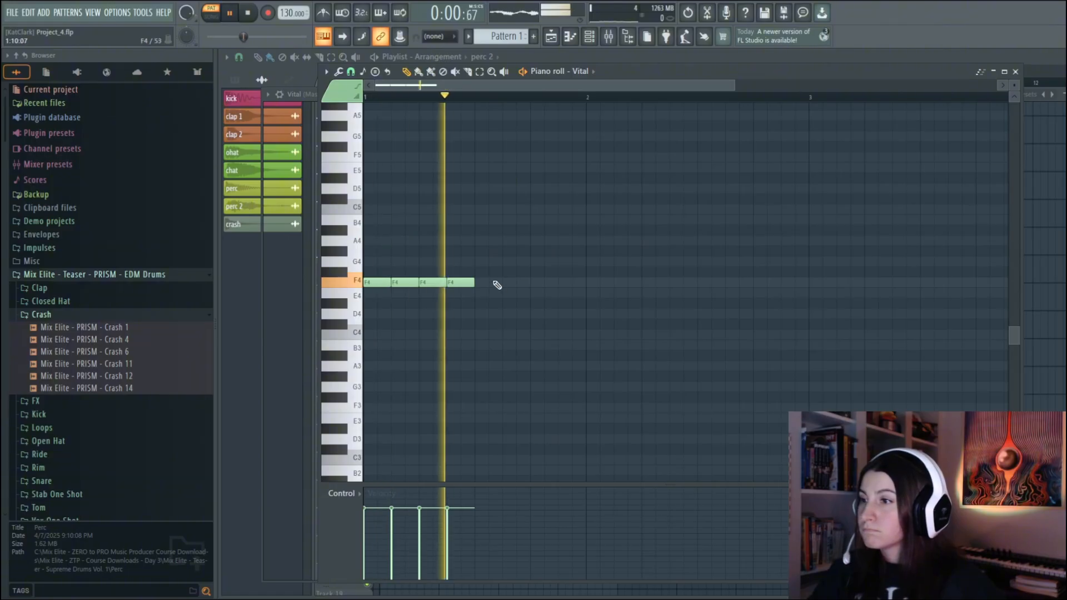
# Fill the second half of bar 1 with four consecutive F#4 notes in the Vital pattern
pyautogui.click(482, 272)
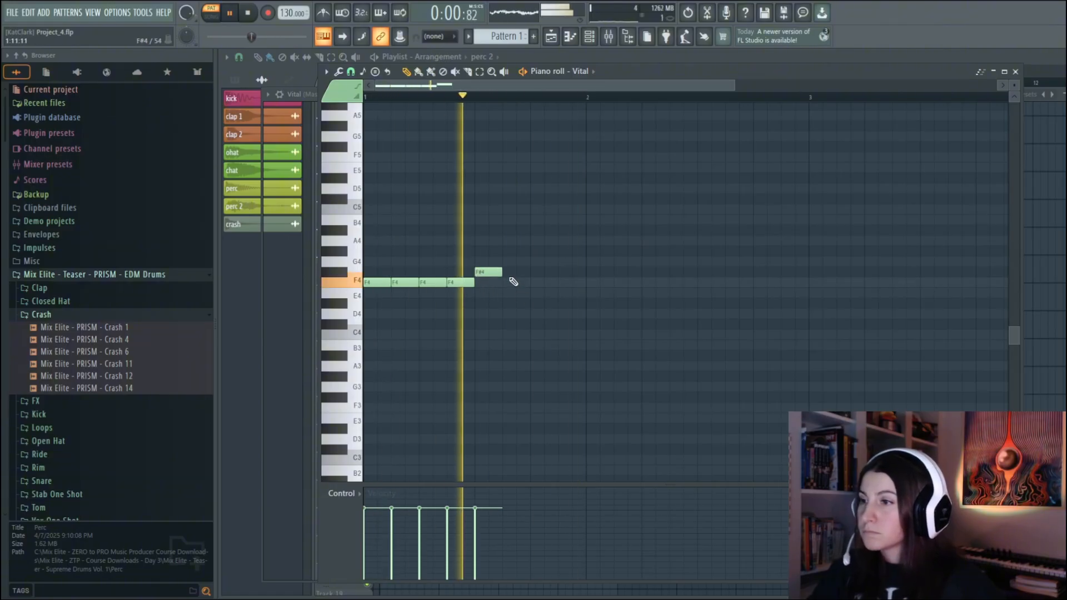
pyautogui.click(510, 273)
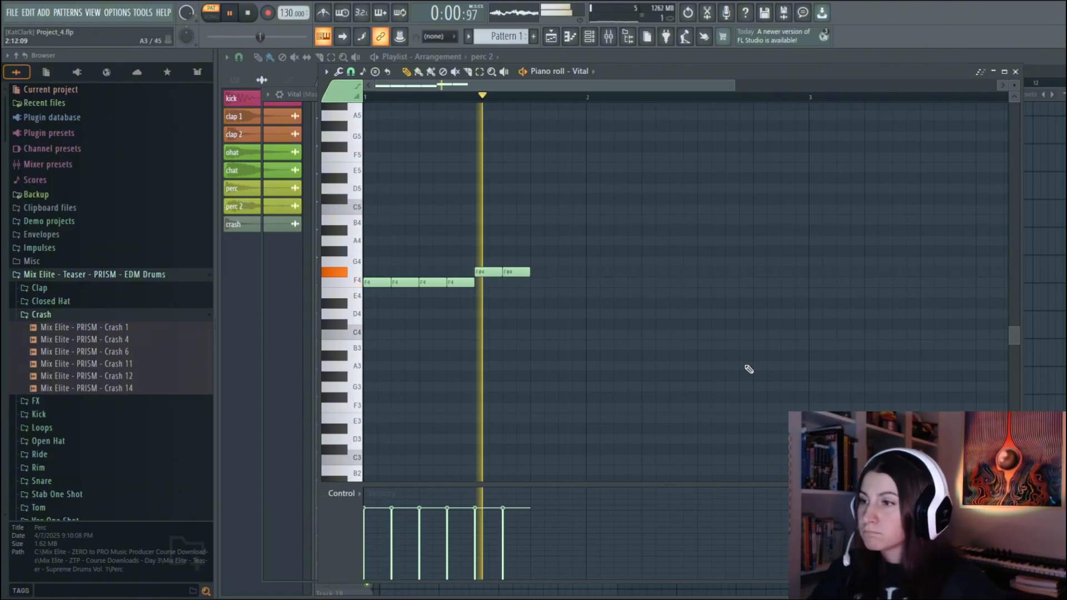
pyautogui.click(538, 273)
pyautogui.click(567, 273)
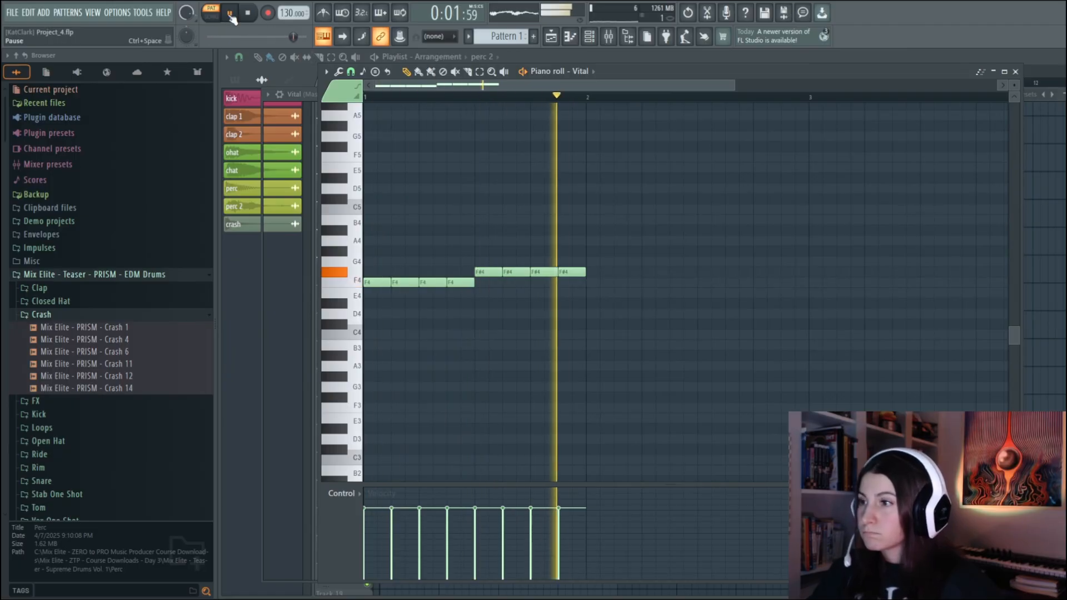
# Rework the Vital notes in bar 1 into one long F4 followed by three shorter, spaced F4 notes
pyautogui.hotkey('ctrl', 'space')
pyautogui.moveTo(463, 285); pyautogui.dragTo(493, 285)
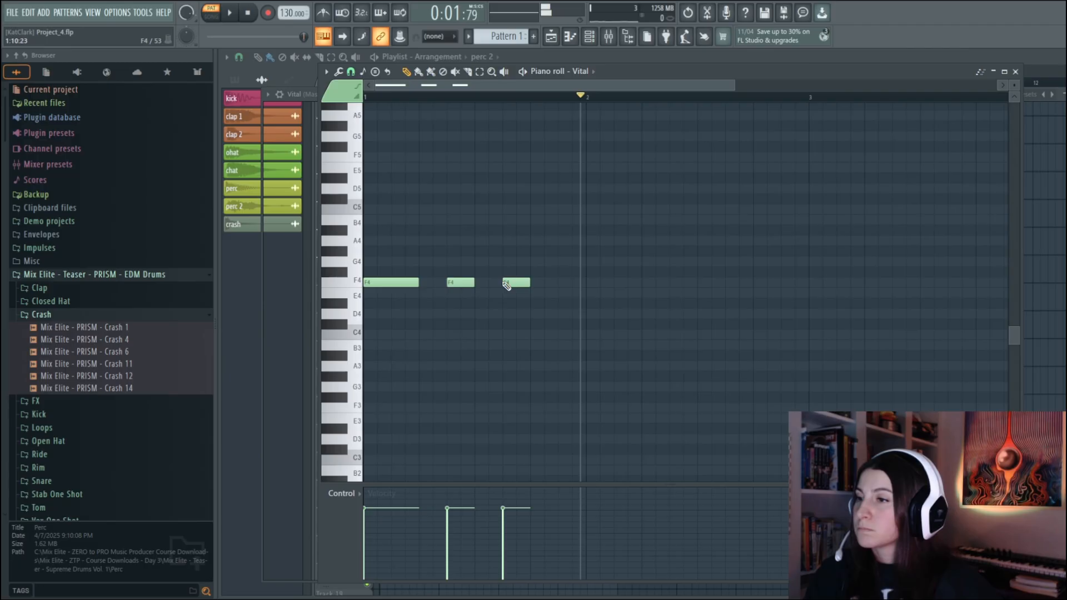
pyautogui.click(537, 285)
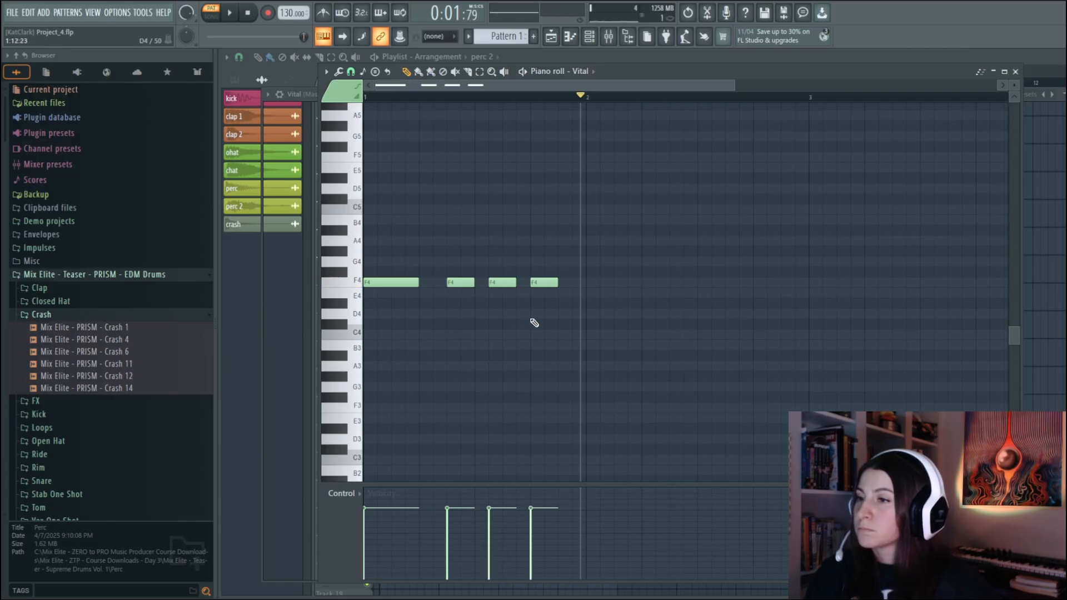
# Extend the Vital part to four bars by repeating the bar 1 rhythm on F#4 in bar 2, F4 in bar 3 and D#4 in bar 4
pyautogui.press('space')
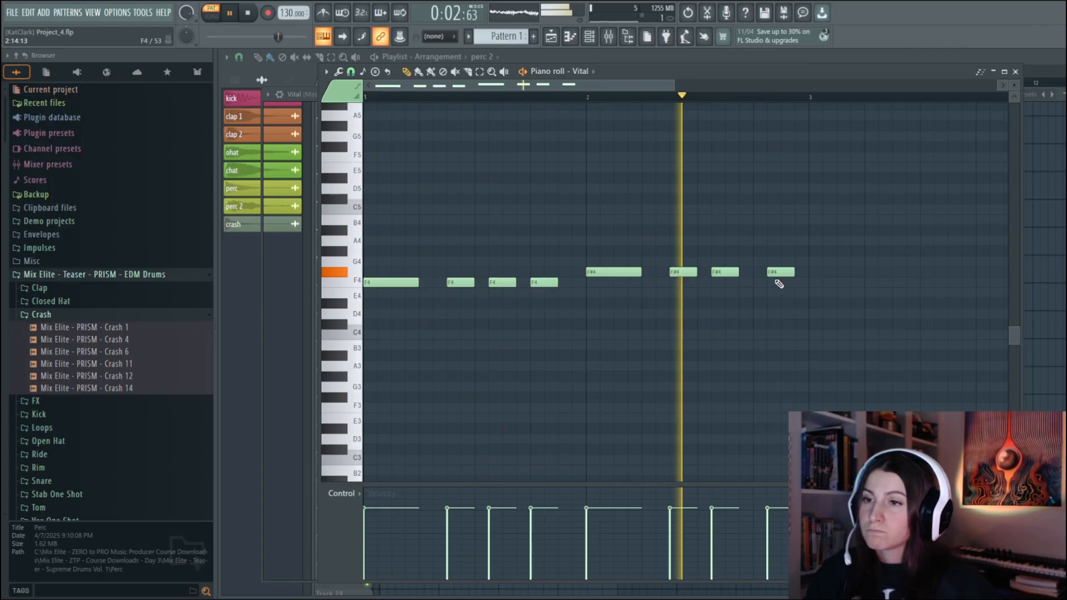
pyautogui.moveTo(780, 273); pyautogui.dragTo(767, 273)
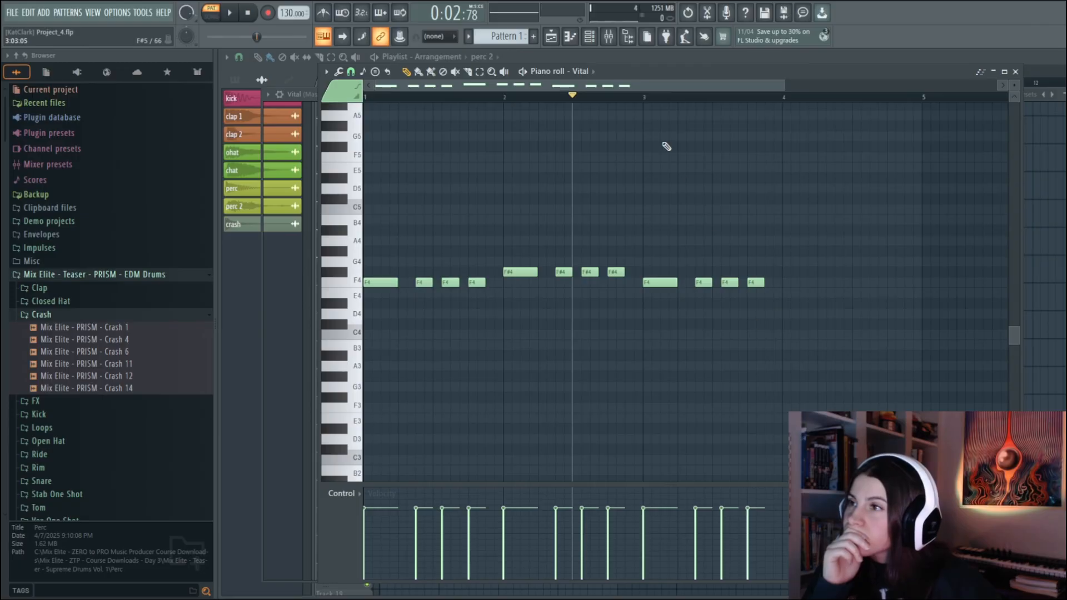
pyautogui.click(1014, 71)
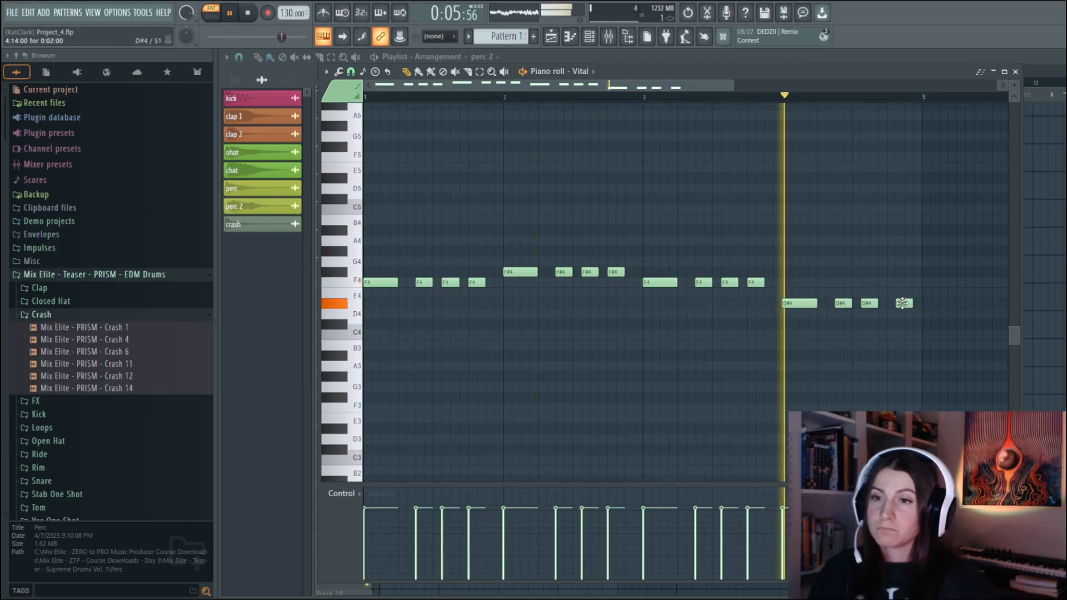
pyautogui.moveTo(901, 303); pyautogui.dragTo(893, 303)
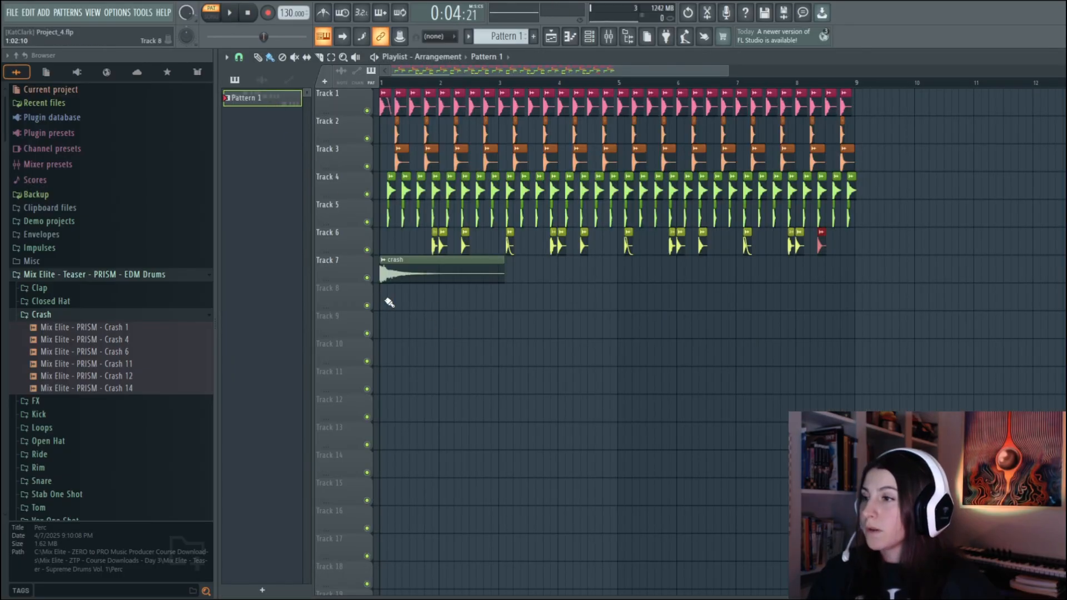
# Place the Vital pattern twice on Track 8 to fill bars 1 to 8, then name it bassline and colour it blue
pyautogui.click(390, 303)
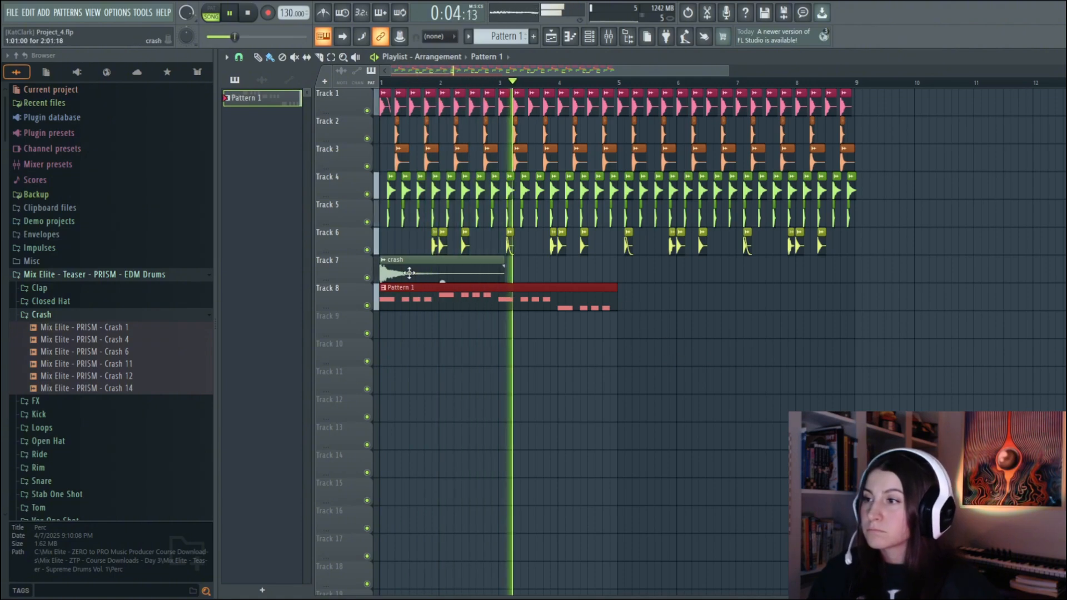
pyautogui.press('F7')
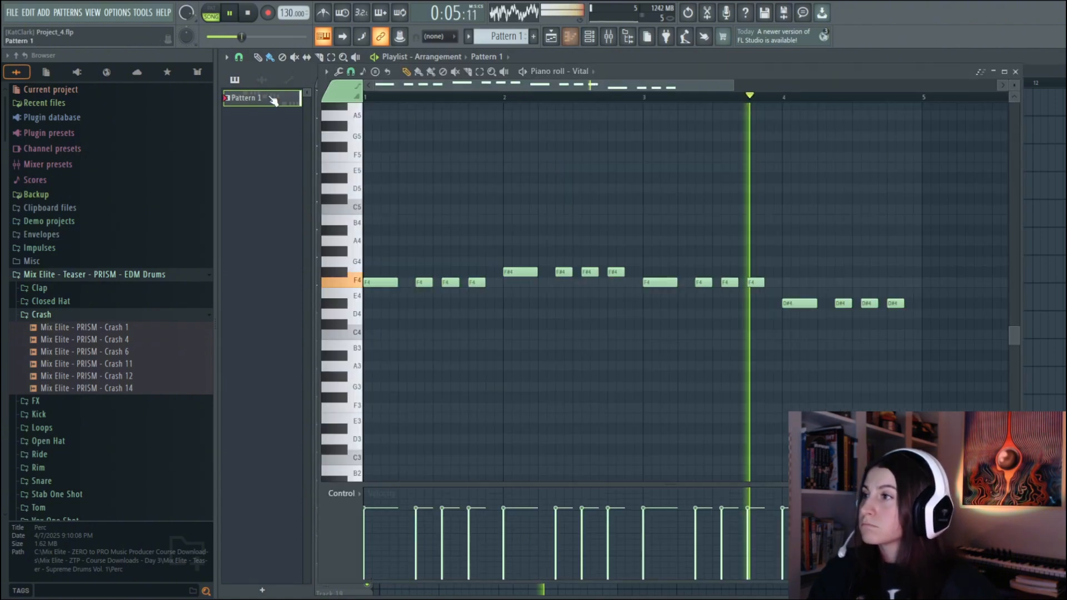
pyautogui.click(1016, 72)
pyautogui.hotkey('ctrl', 'b')
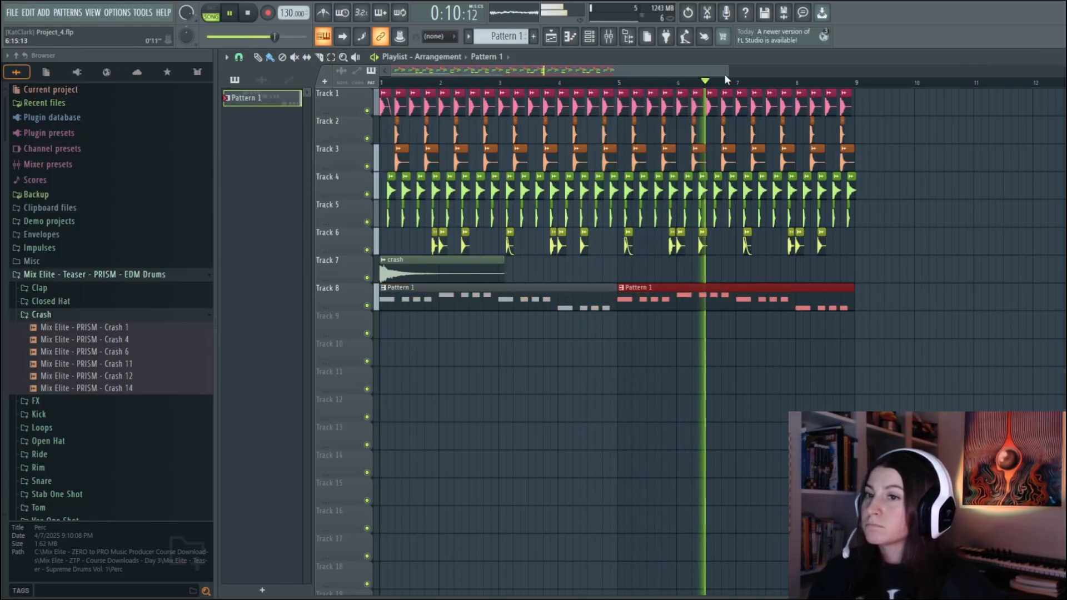
pyautogui.moveTo(274, 37); pyautogui.dragTo(288, 37)
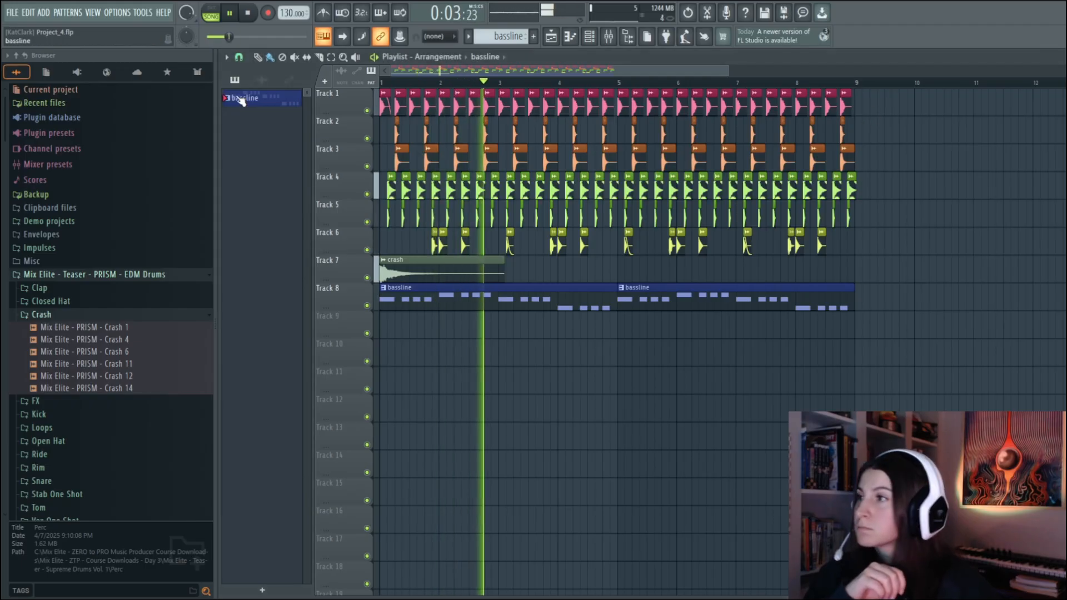
# Check the perc channel's settings and set the perc 2 channel's volume to about 41% while the track plays, ending with playback stopped
pyautogui.click(262, 80)
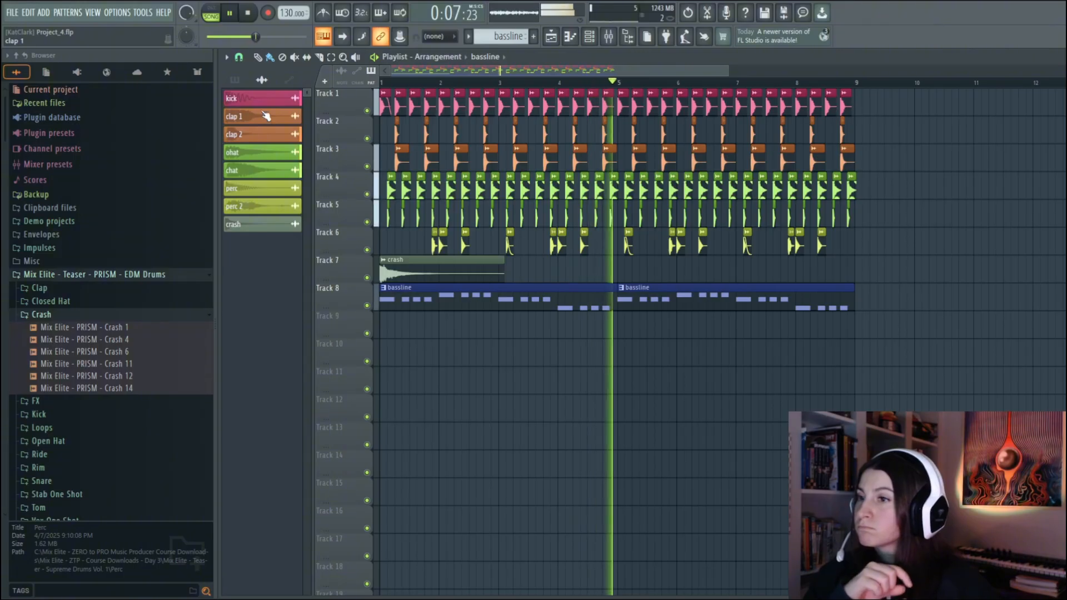
pyautogui.click(261, 188)
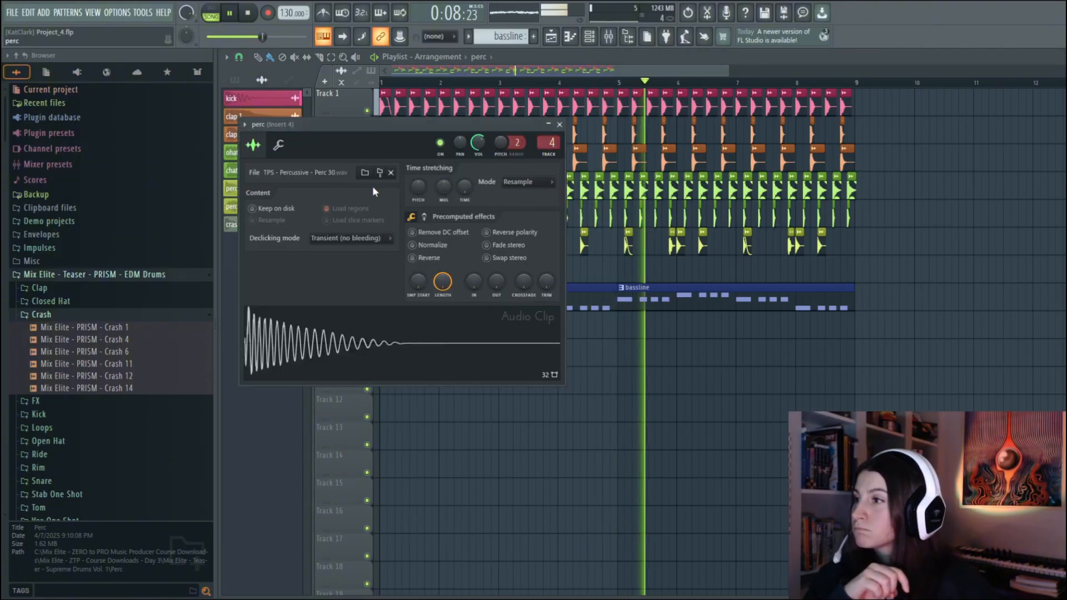
pyautogui.click(560, 124)
pyautogui.click(259, 207)
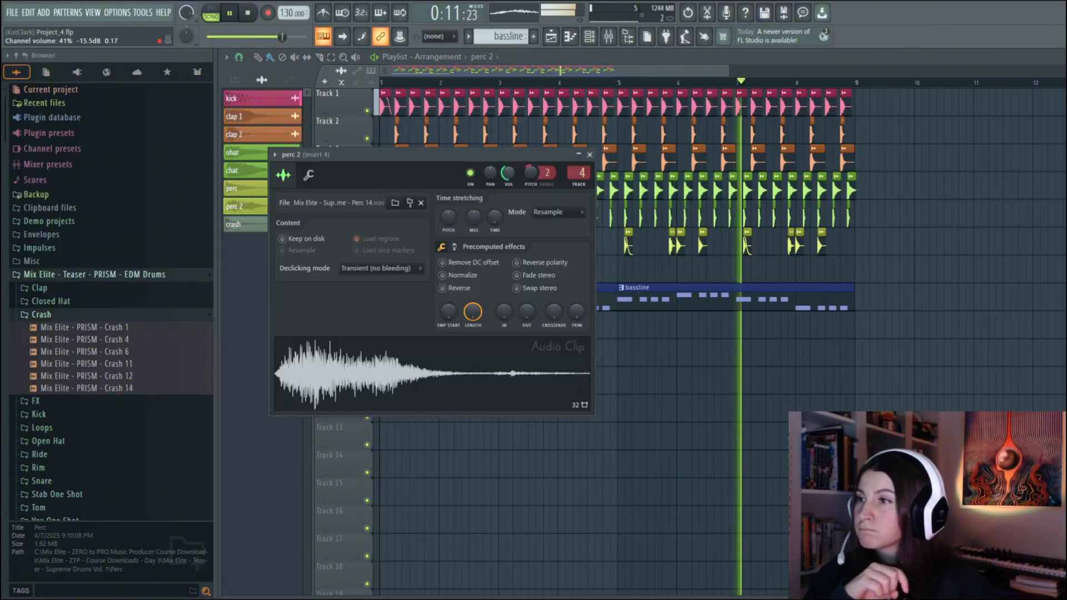
pyautogui.click(590, 155)
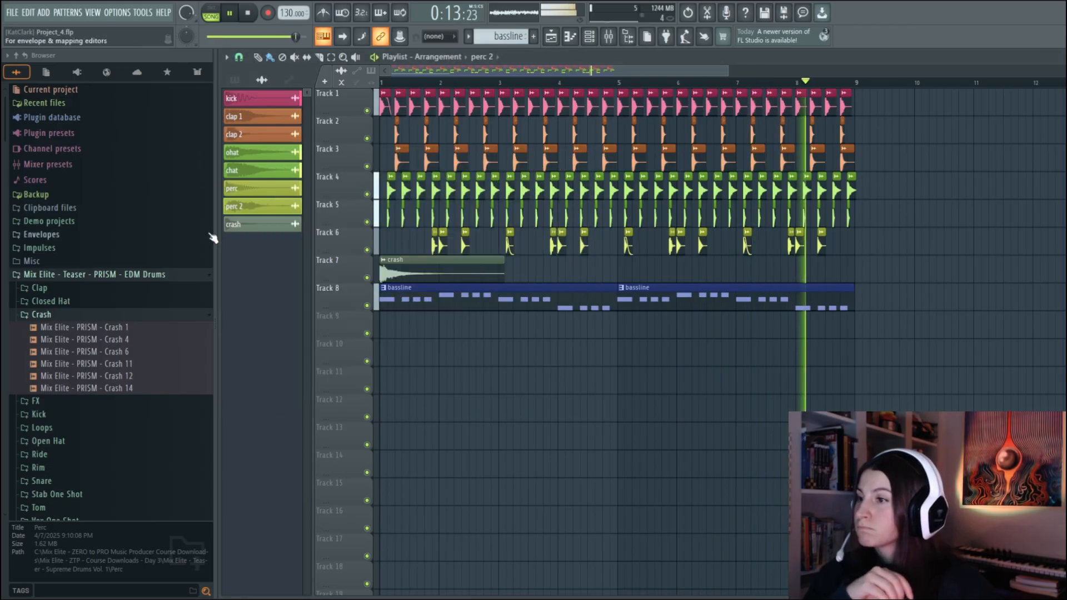
pyautogui.click(231, 14)
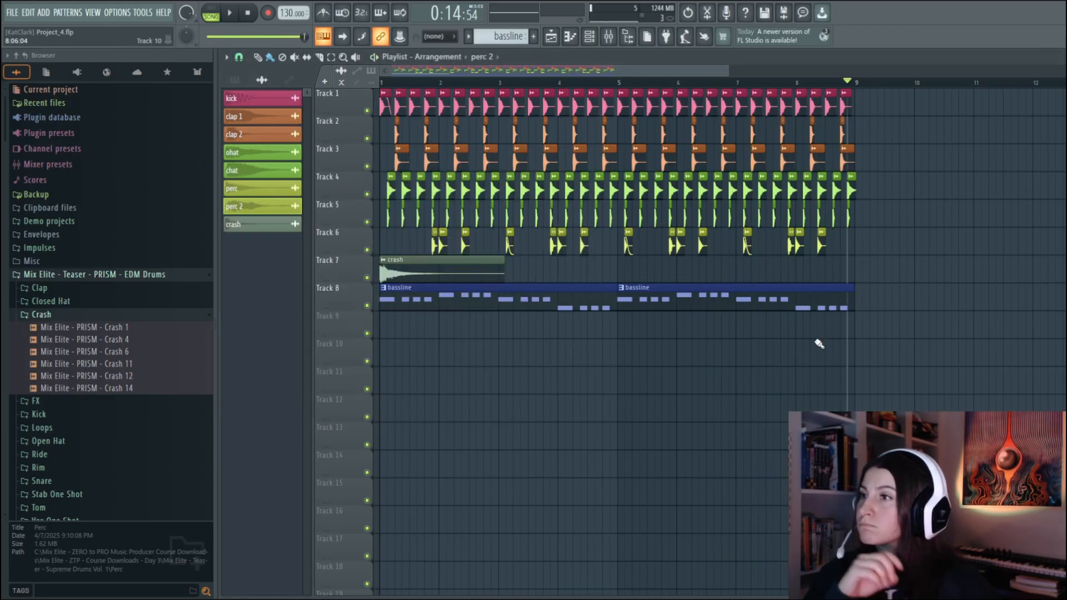
# Label and colour mixer inserts 4, 5 and 6 as perc, crash and bass, and load Fruity Parametric EQ 2 on the bass insert
pyautogui.click(234, 81)
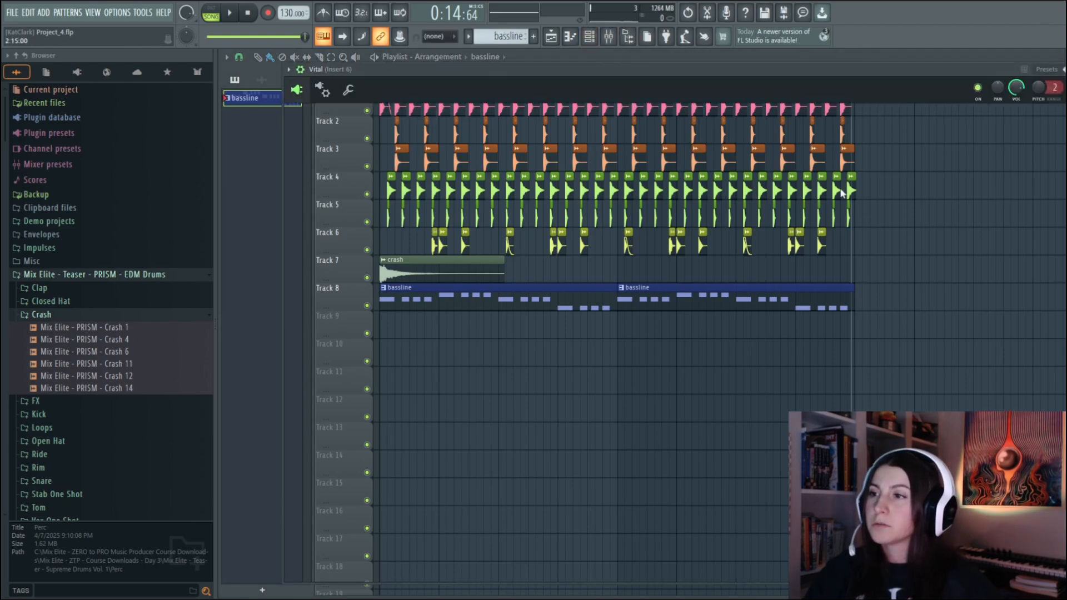
pyautogui.moveTo(929, 68); pyautogui.dragTo(855, 57)
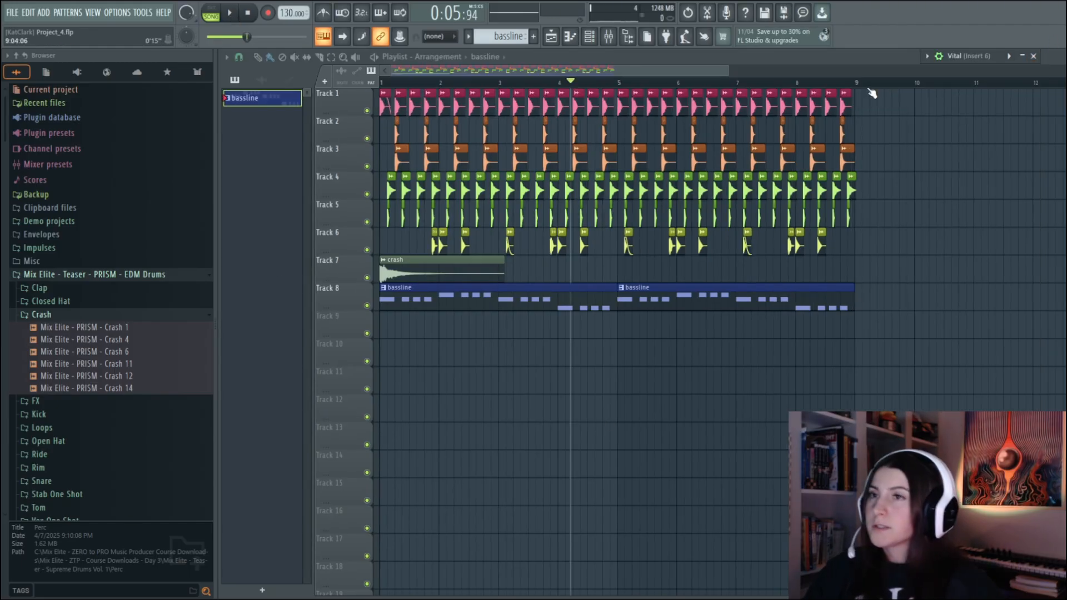
pyautogui.click(610, 39)
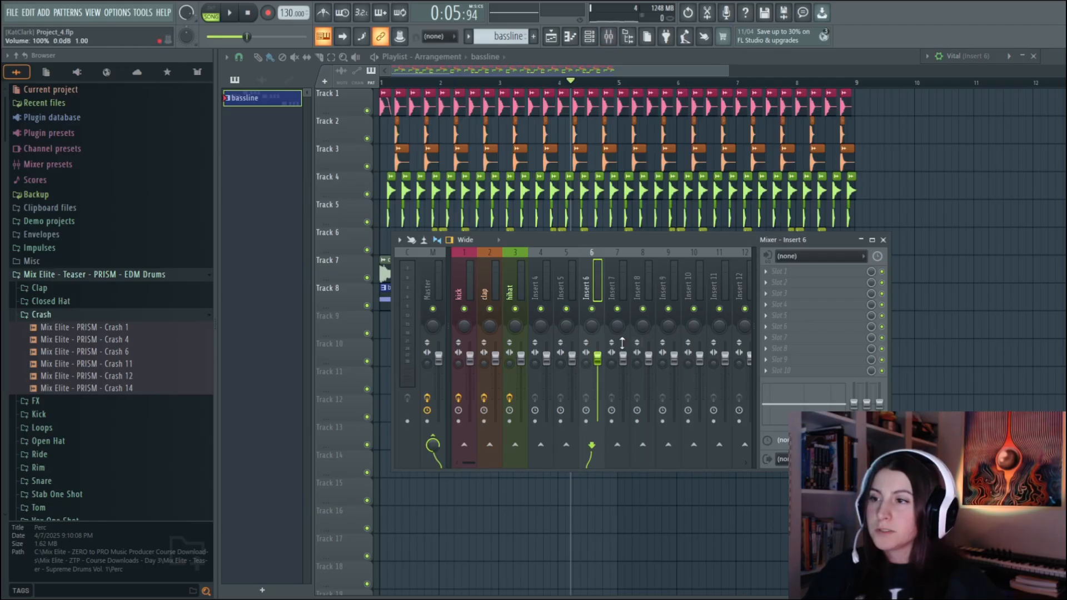
pyautogui.click(535, 287)
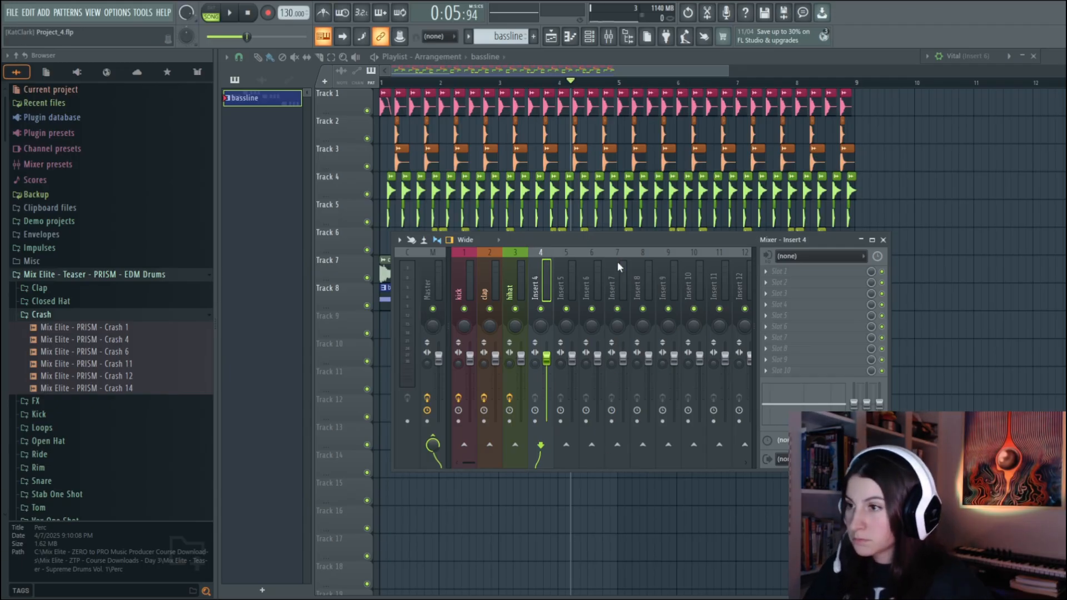
pyautogui.hotkey('ctrl', 'l')
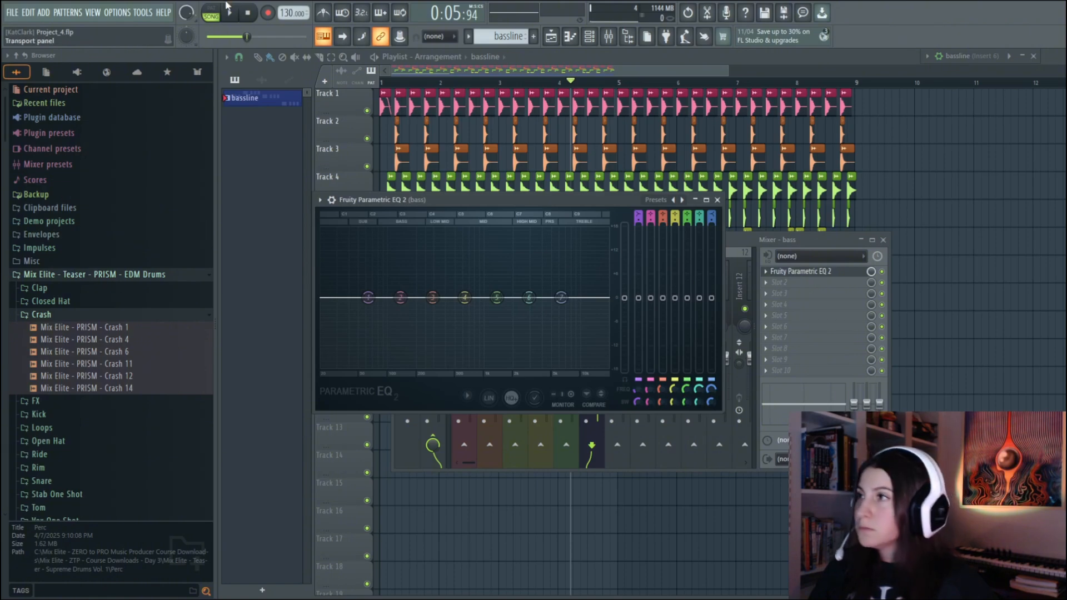
# Roll off the bass insert's high frequencies with a low-pass on band 7 of Fruity Parametric EQ 2 during playback
pyautogui.click(228, 11)
pyautogui.moveTo(561, 298); pyautogui.dragTo(523, 365)
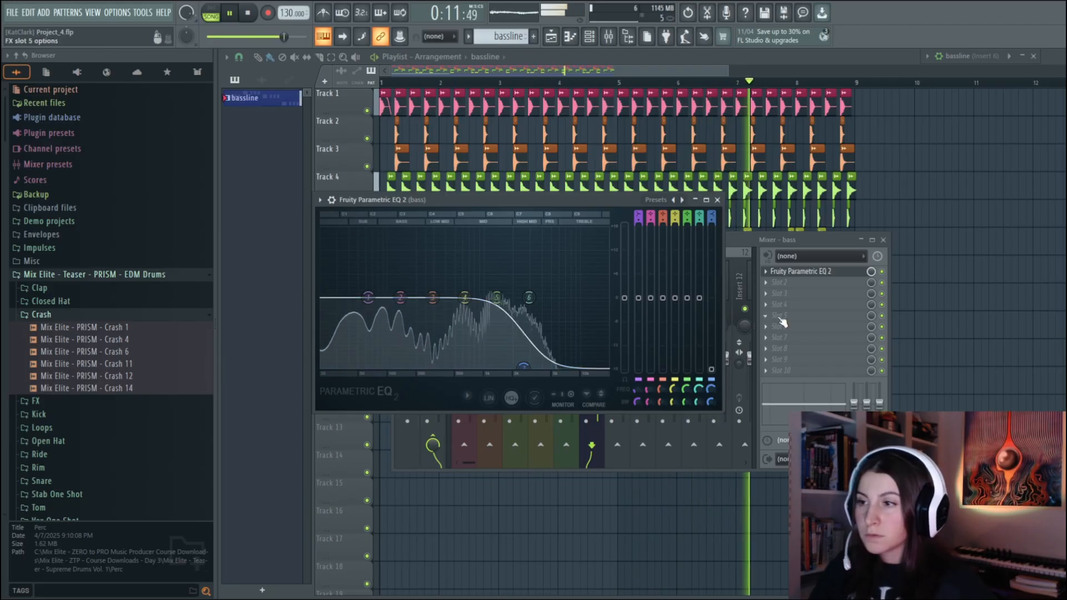
pyautogui.moveTo(472, 203); pyautogui.dragTo(473, 352)
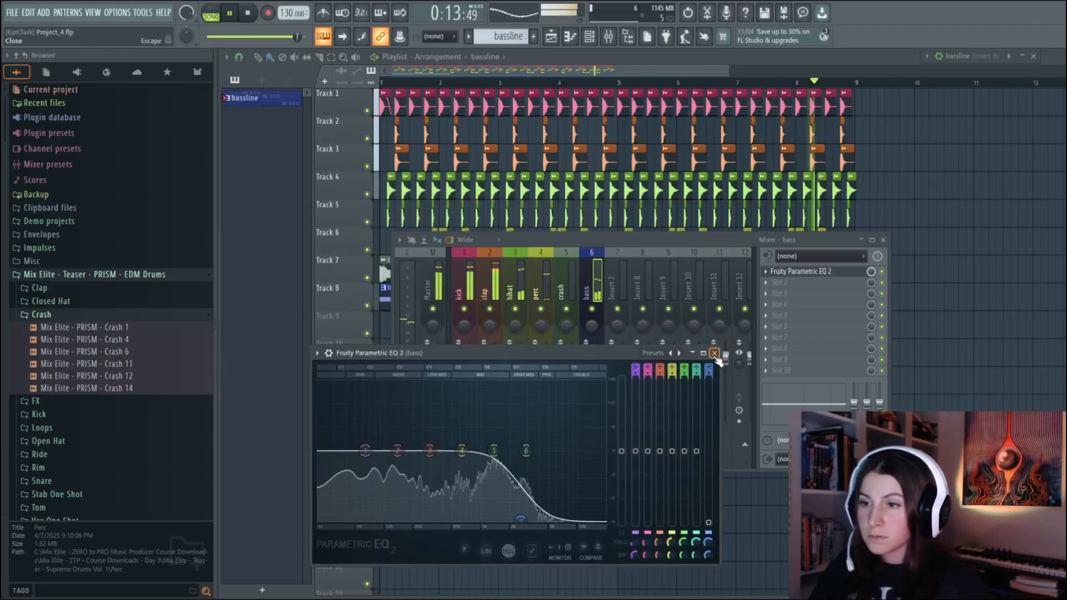
pyautogui.click(715, 354)
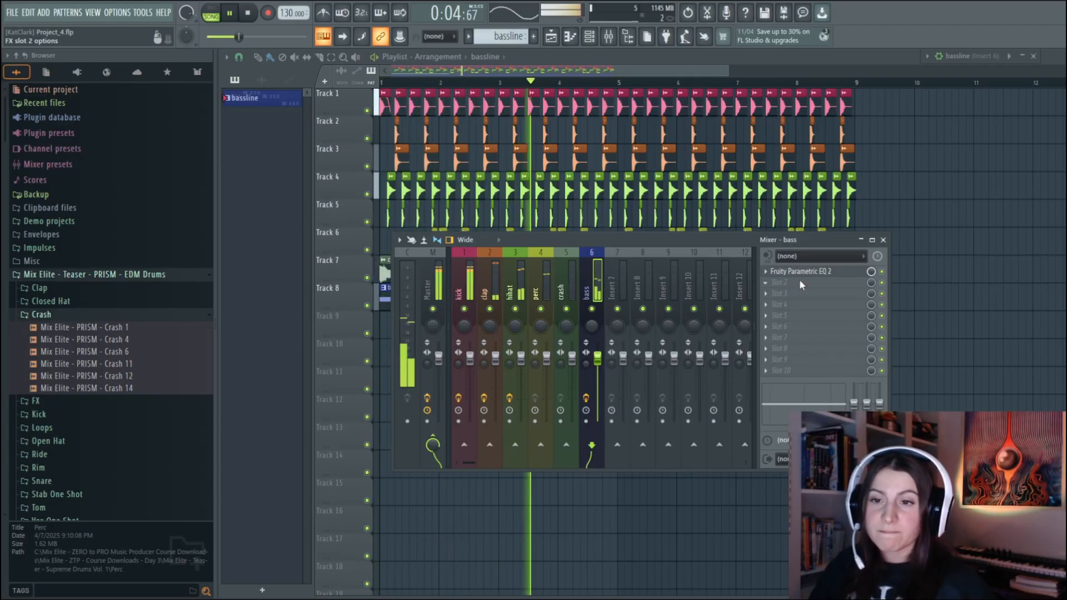
# Load Kickstart 2 on the bass insert, try the second ducking curve with a longer duck, and return to the first curve
pyautogui.click(1037, 439)
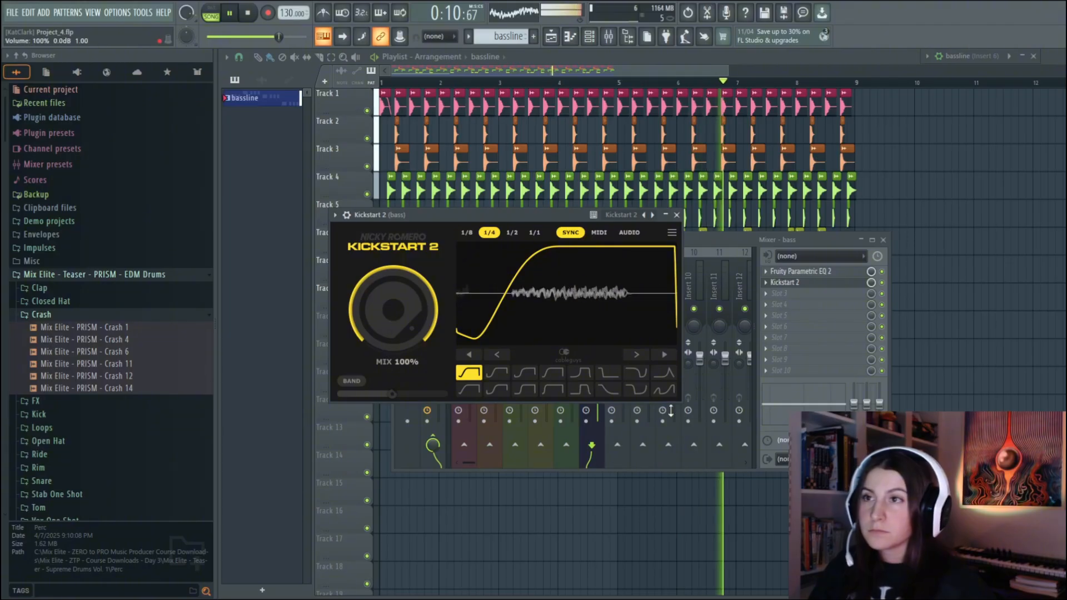
pyautogui.click(496, 373)
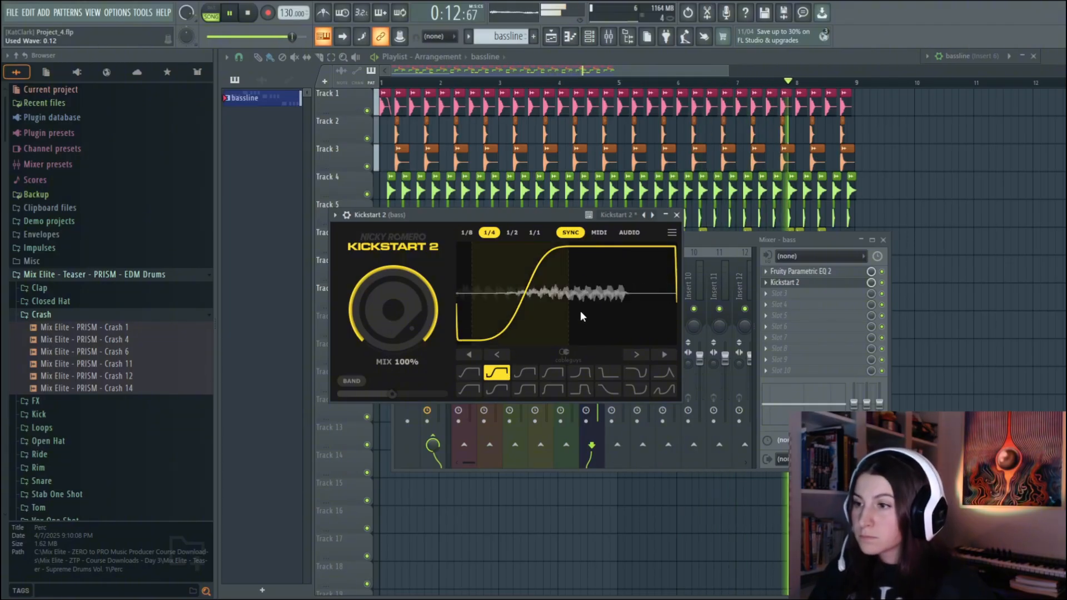
pyautogui.moveTo(525, 306); pyautogui.dragTo(549, 306)
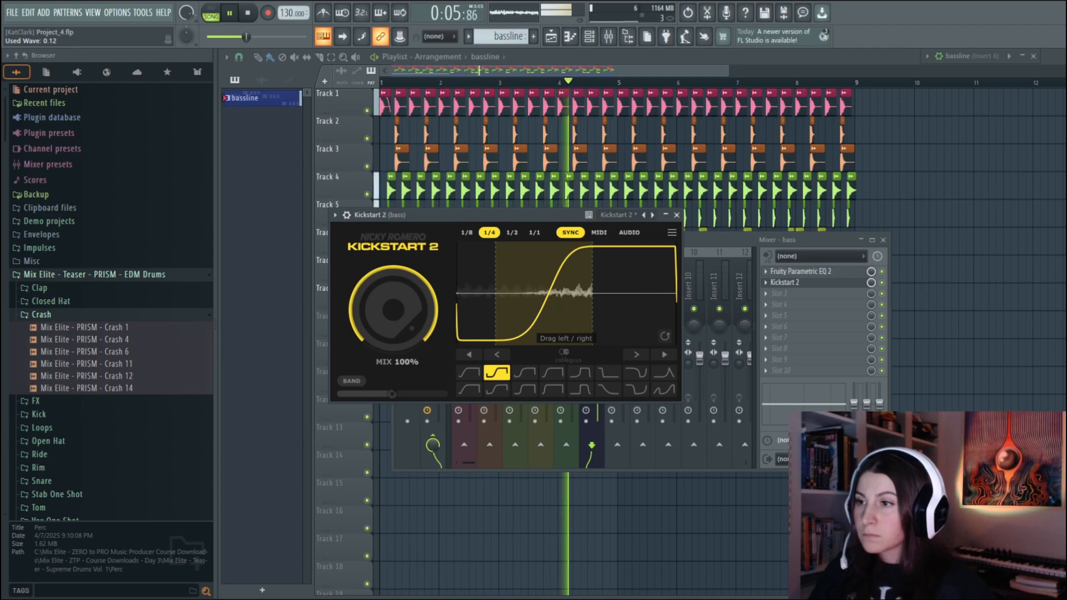
pyautogui.click(469, 372)
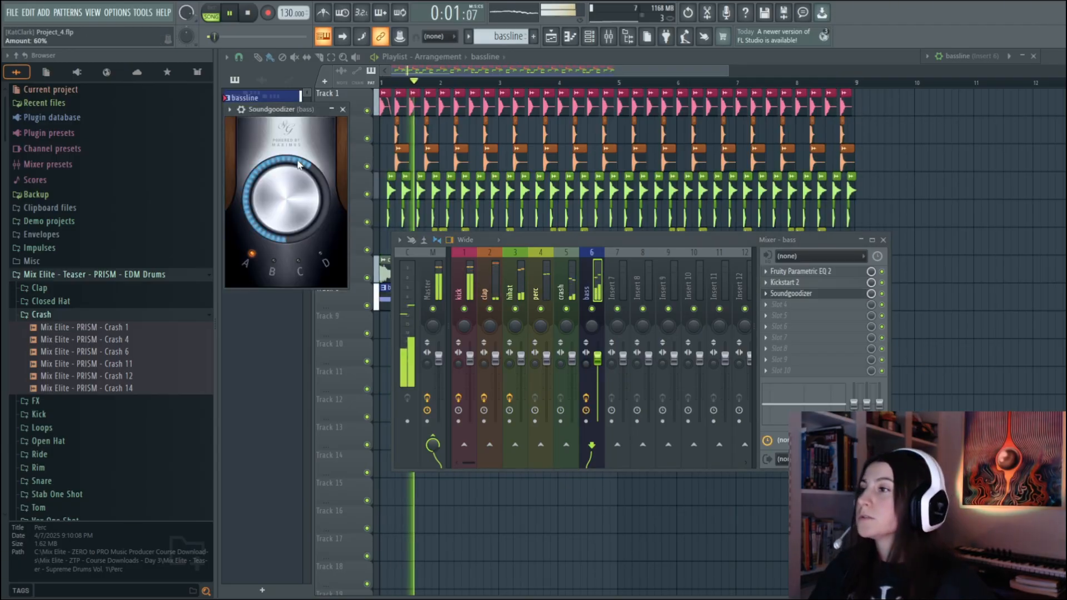
# Set Soundgoodizer on the bass insert to mode C at 63% and slightly lower the bass fader, closing the plugin and mixer
pyautogui.moveTo(290, 207); pyautogui.dragTo(291, 196)
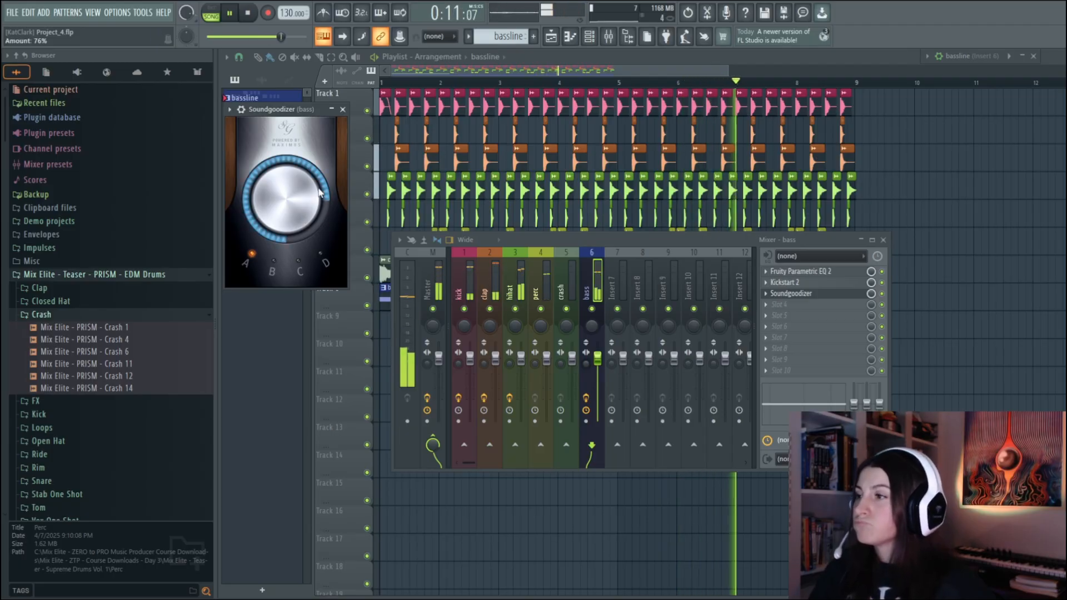
pyautogui.click(274, 261)
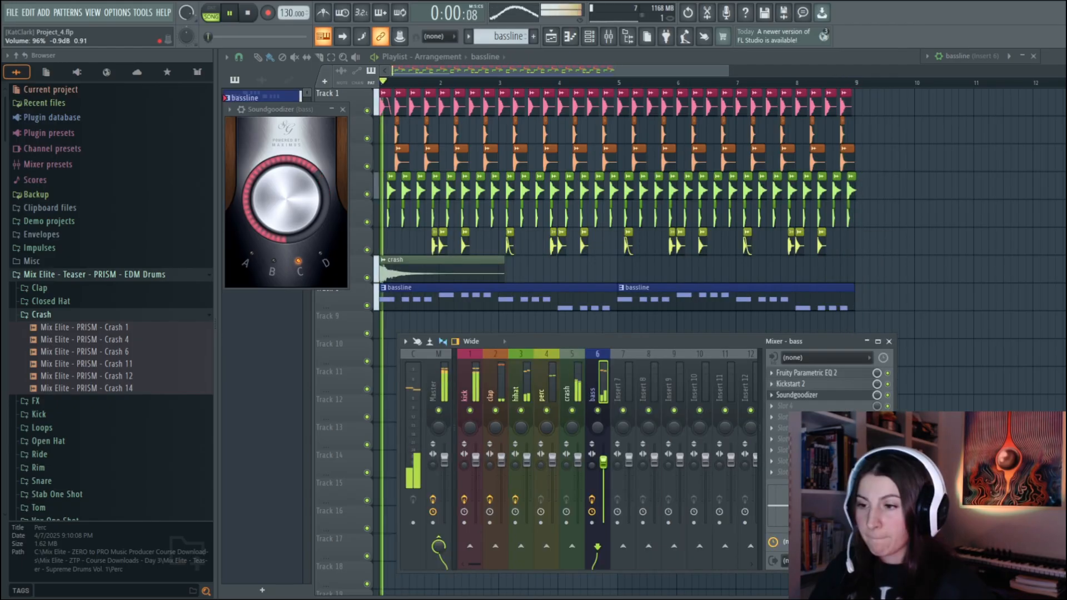
pyautogui.moveTo(604, 460); pyautogui.dragTo(604, 470)
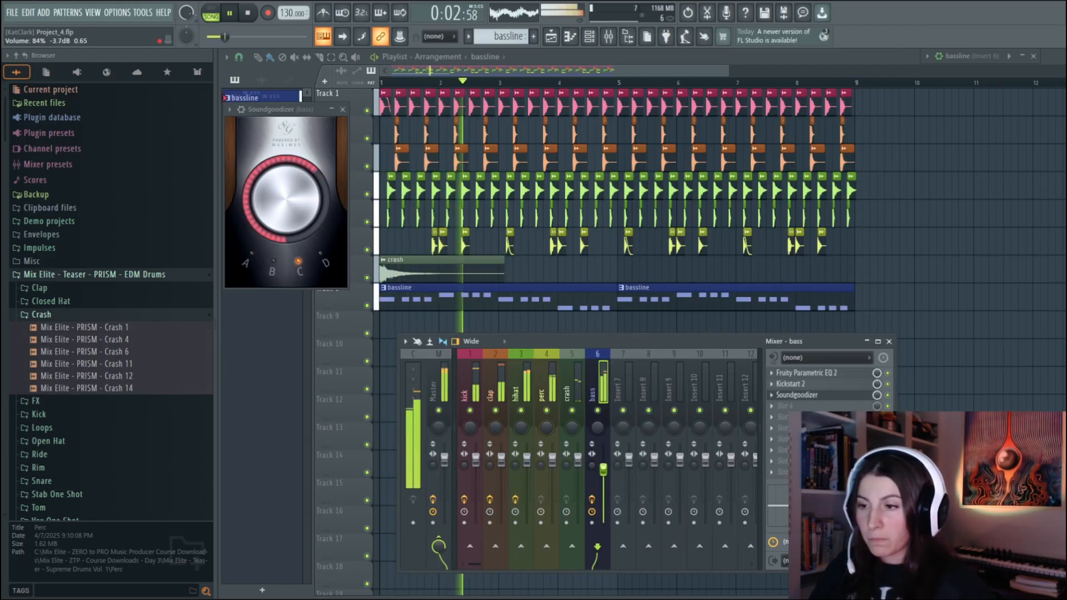
pyautogui.click(343, 110)
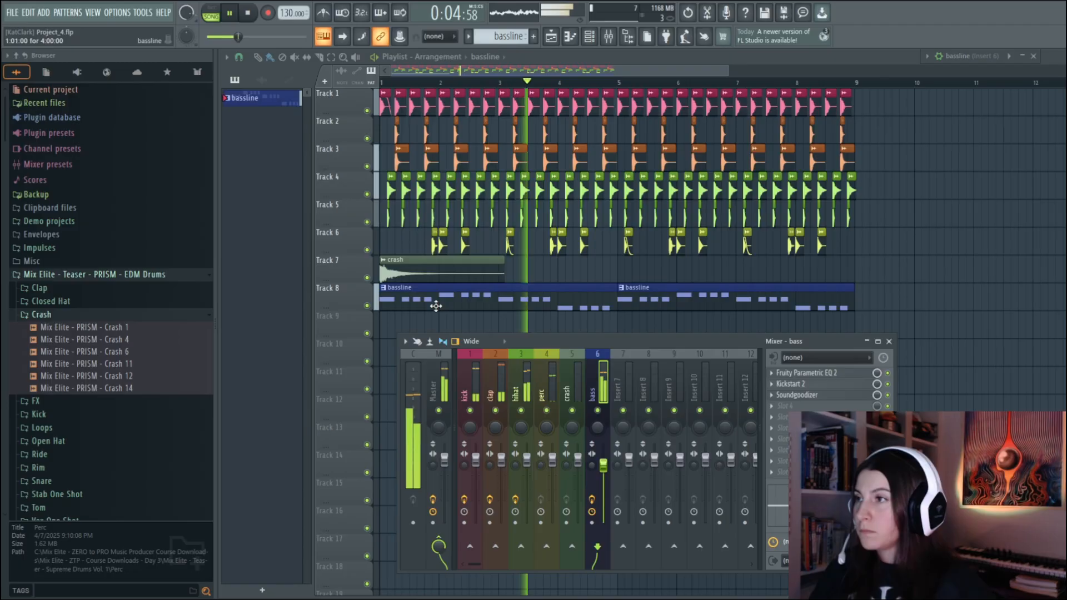
pyautogui.click(889, 342)
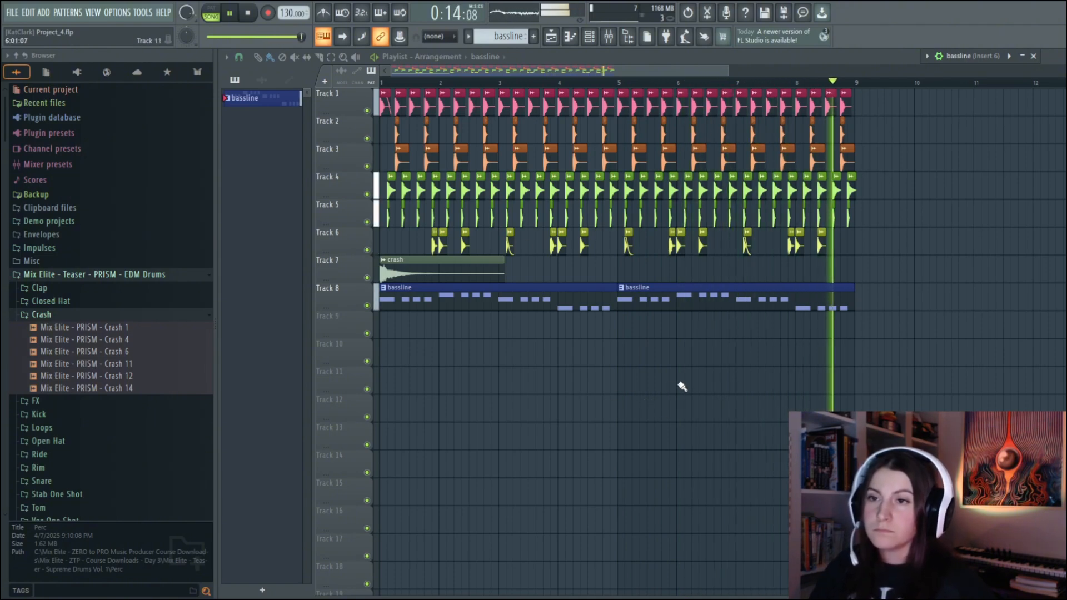
pyautogui.press('space')
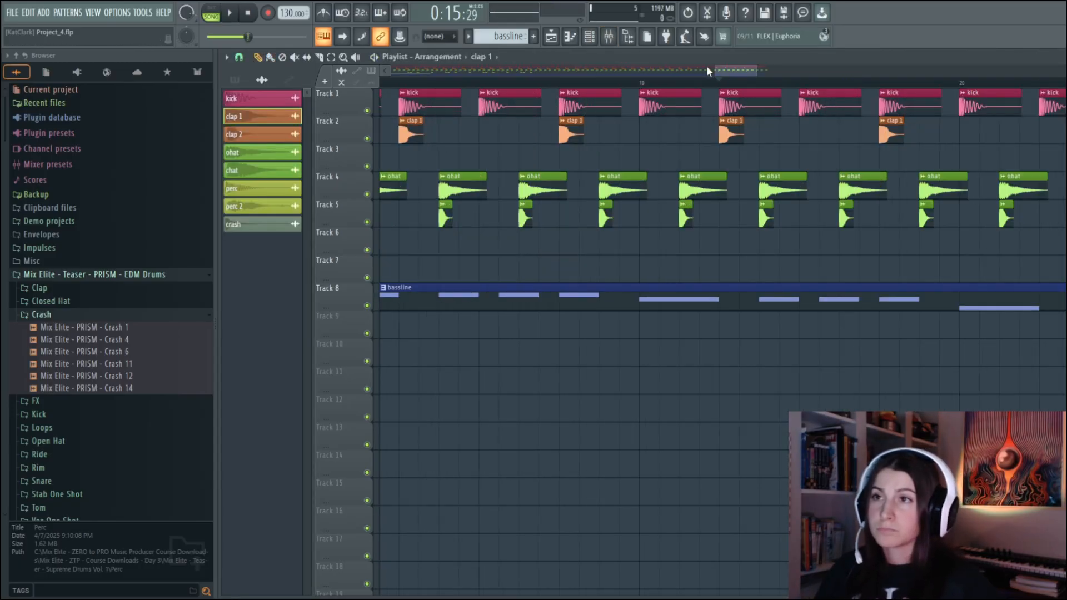
# Extend the kick, claps, hats, percussion and bassline through bar 20, leaving bars 1 to 4 without claps, and play from the start
pyautogui.moveTo(729, 72); pyautogui.dragTo(689, 66)
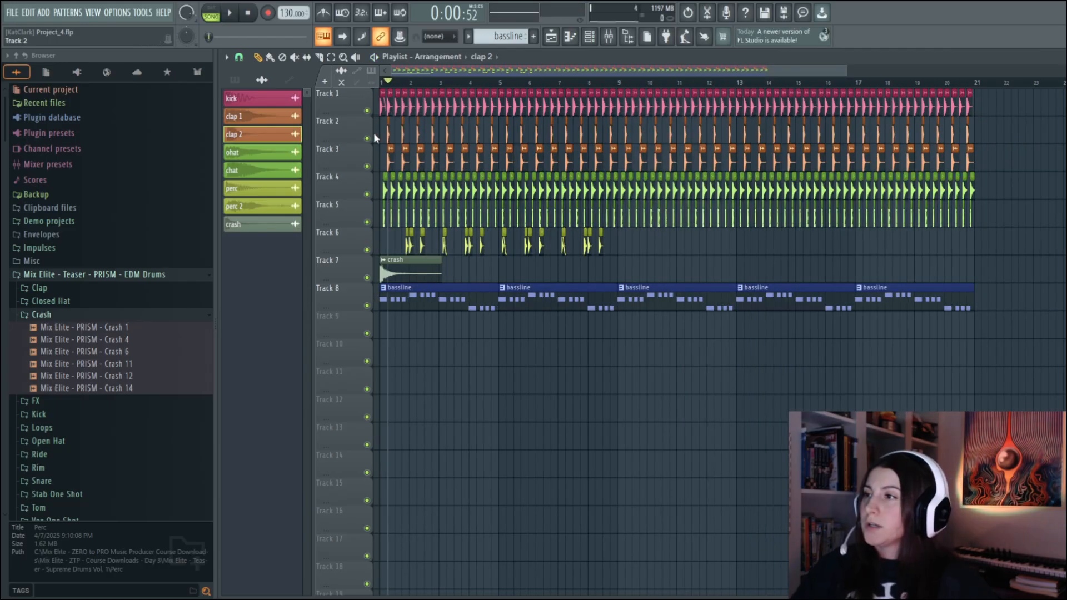
pyautogui.rightClick(388, 134)
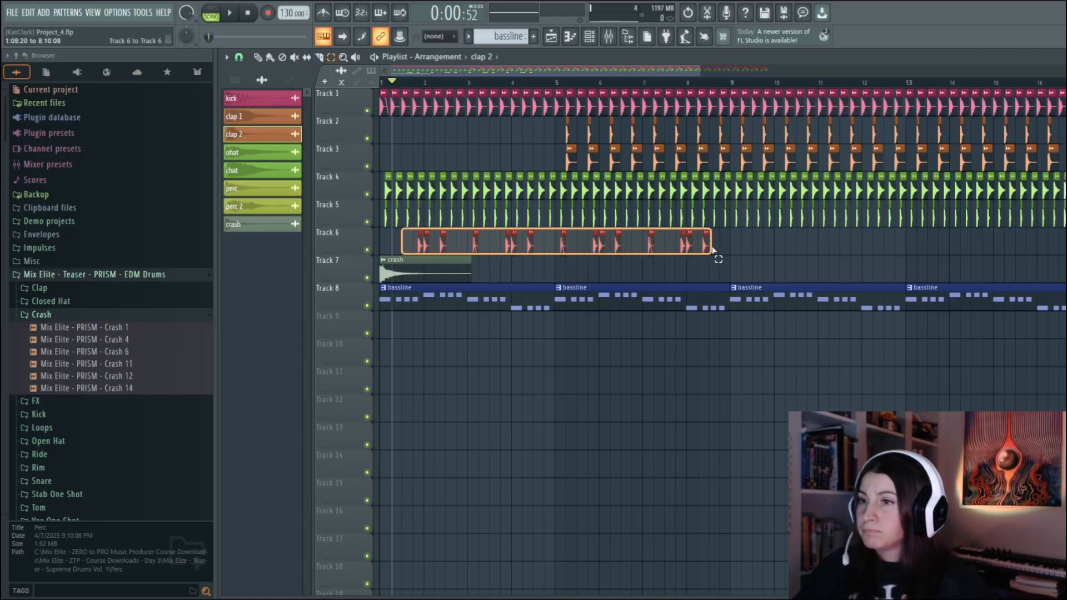
pyautogui.moveTo(713, 252); pyautogui.dragTo(728, 253)
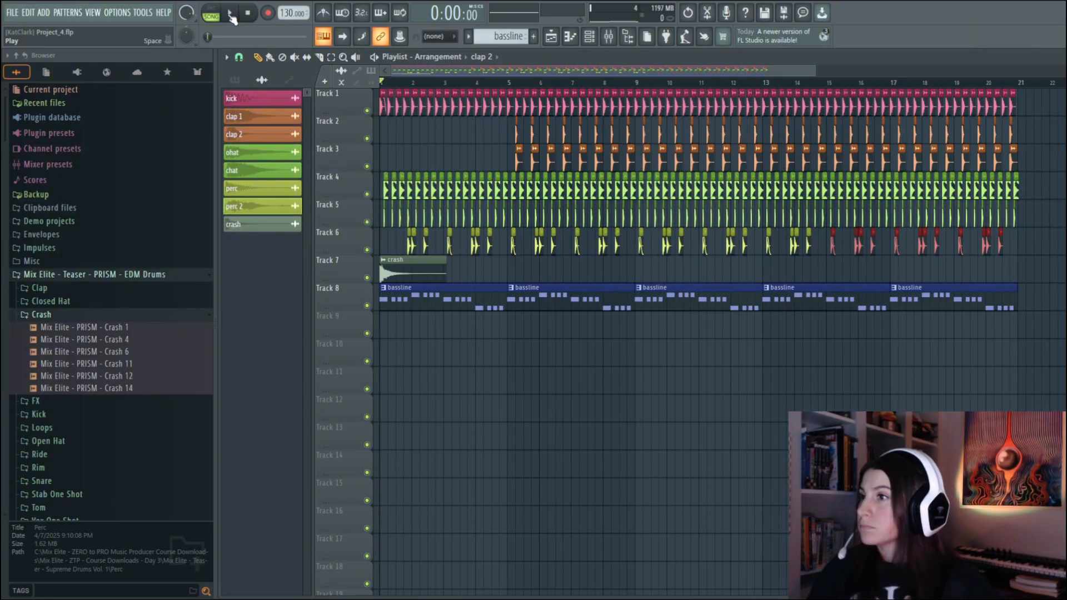
pyautogui.click(230, 17)
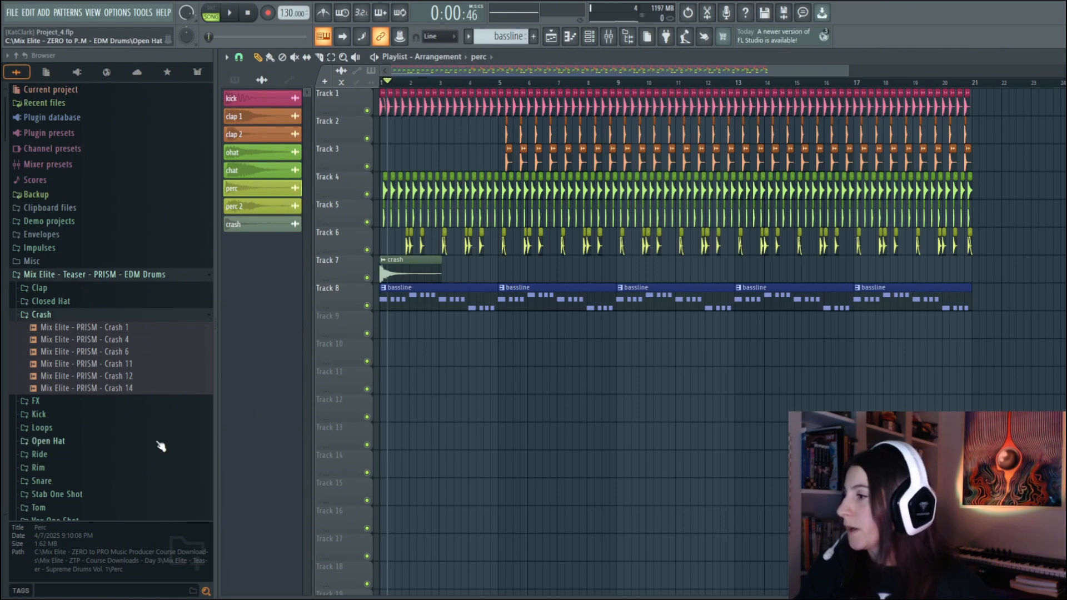
# Audition the Reese samples in the Supreme Drums Vol. 1 folder and try a note with Reese 10 in the piano roll
pyautogui.scroll(-6, 160, 446)
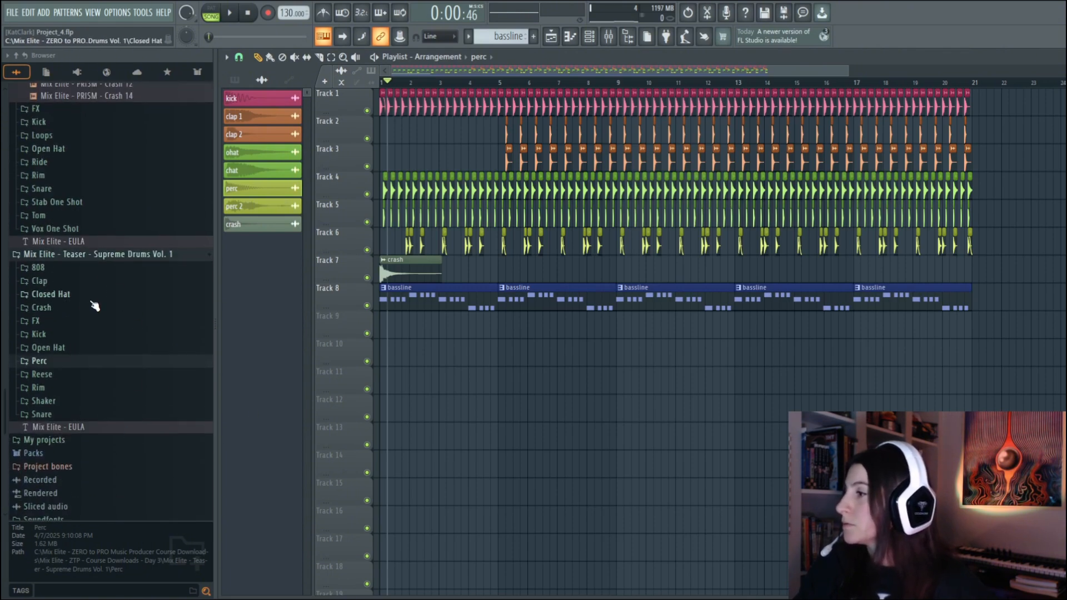
pyautogui.click(57, 377)
pyautogui.scroll(-3, 143, 382)
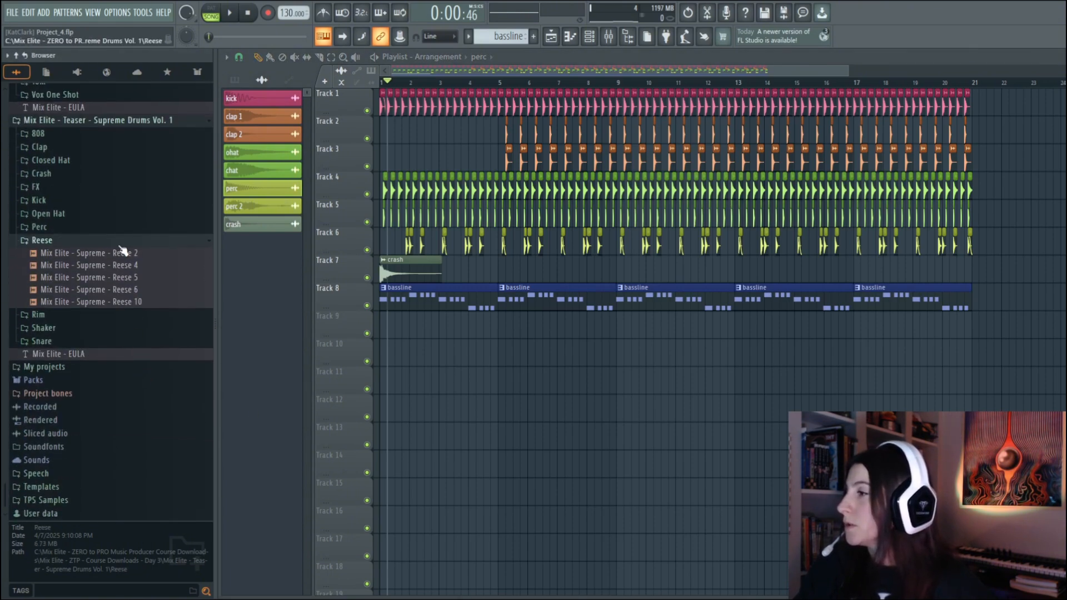
pyautogui.moveTo(129, 256); pyautogui.dragTo(146, 286)
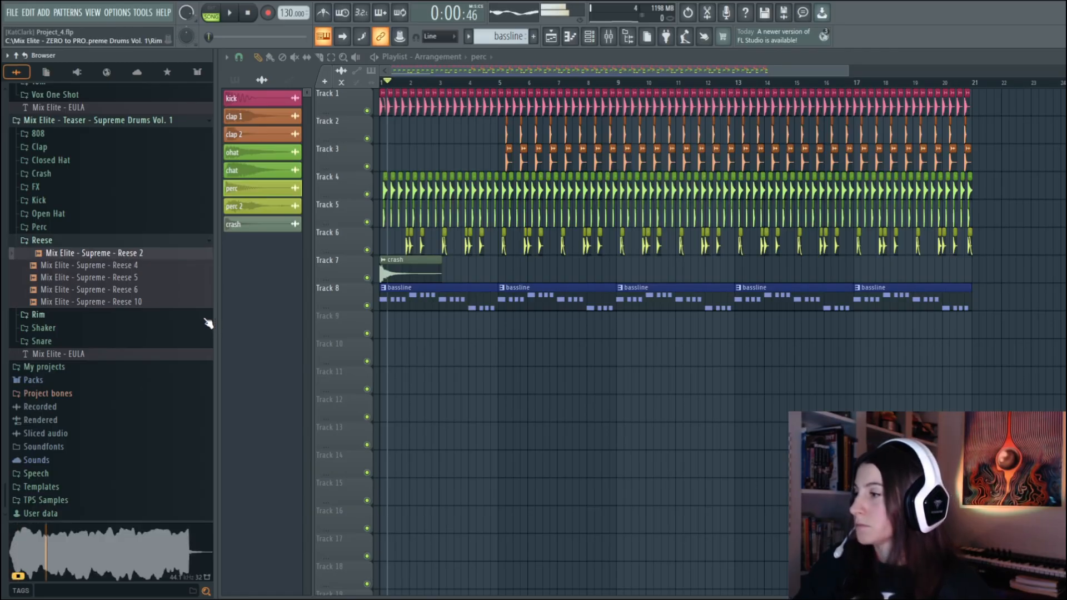
pyautogui.press('Down')
pyautogui.press('Down')
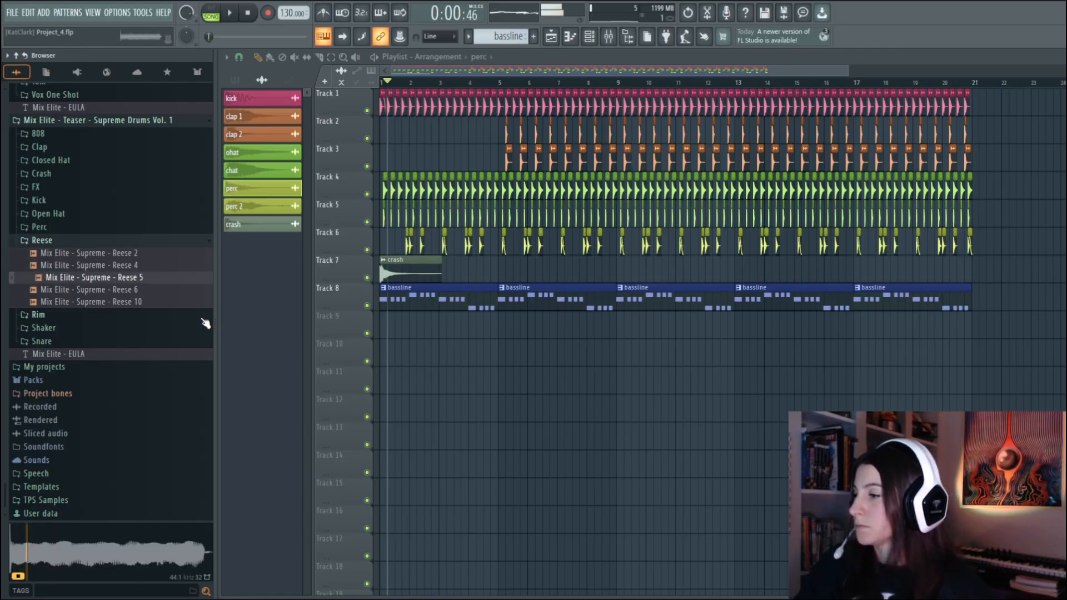
pyautogui.press('Down')
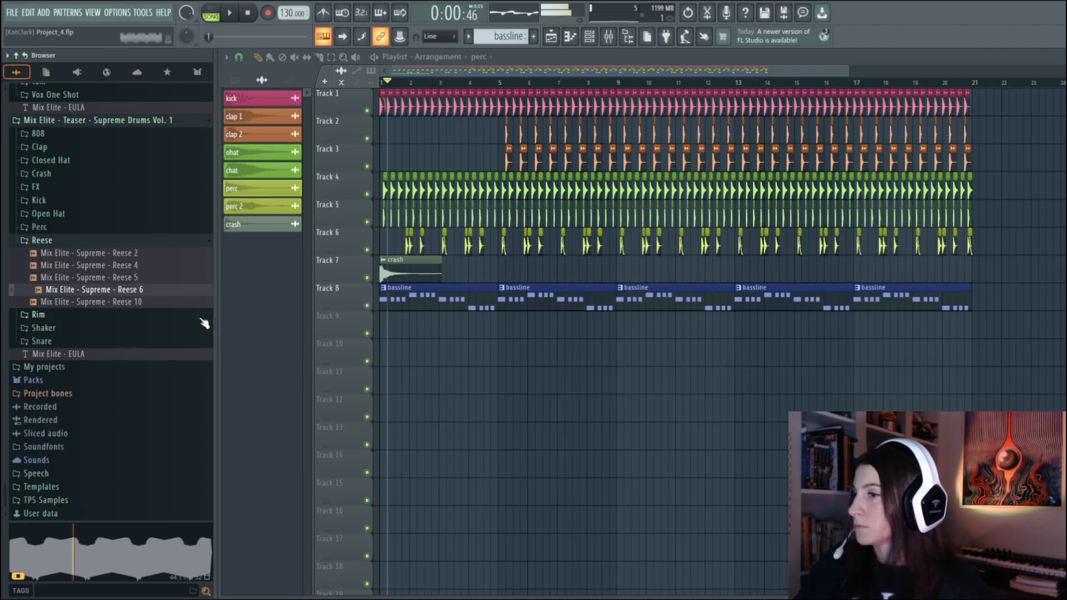
pyautogui.press('Down')
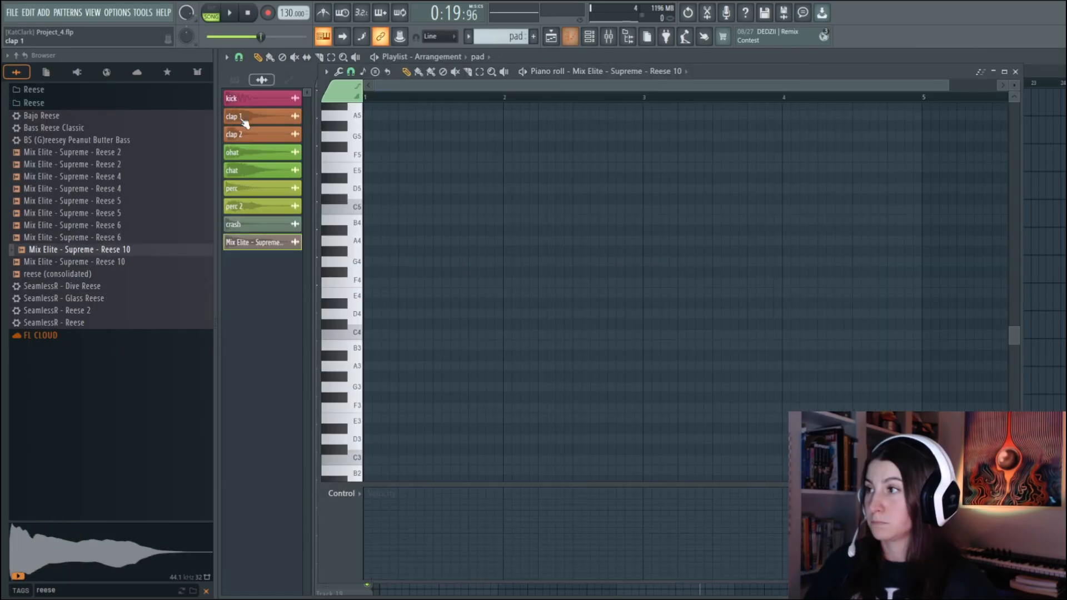
pyautogui.click(370, 177)
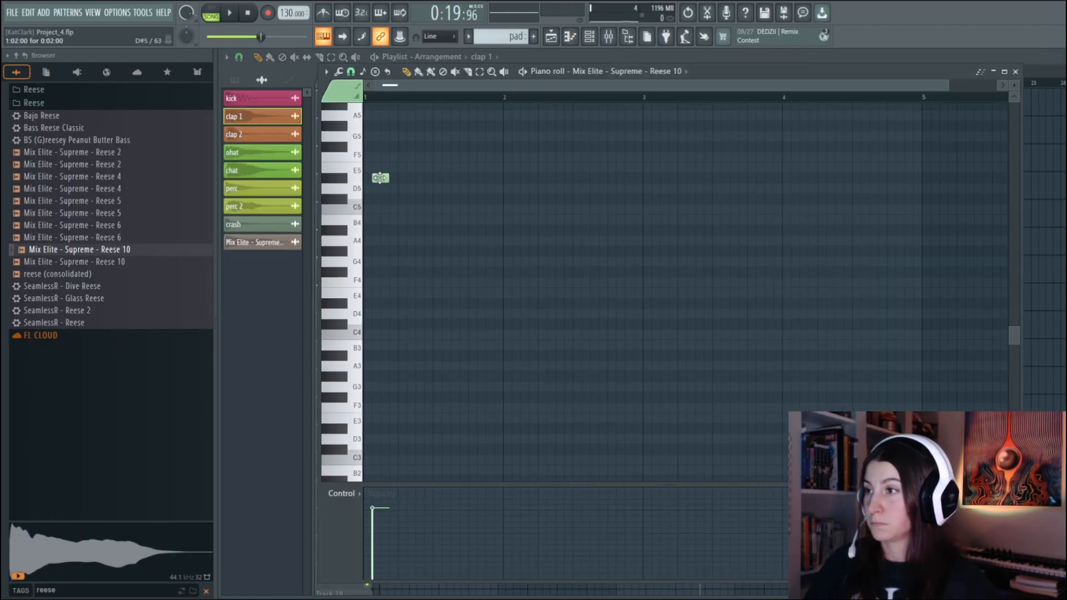
pyautogui.moveTo(378, 148); pyautogui.dragTo(370, 148)
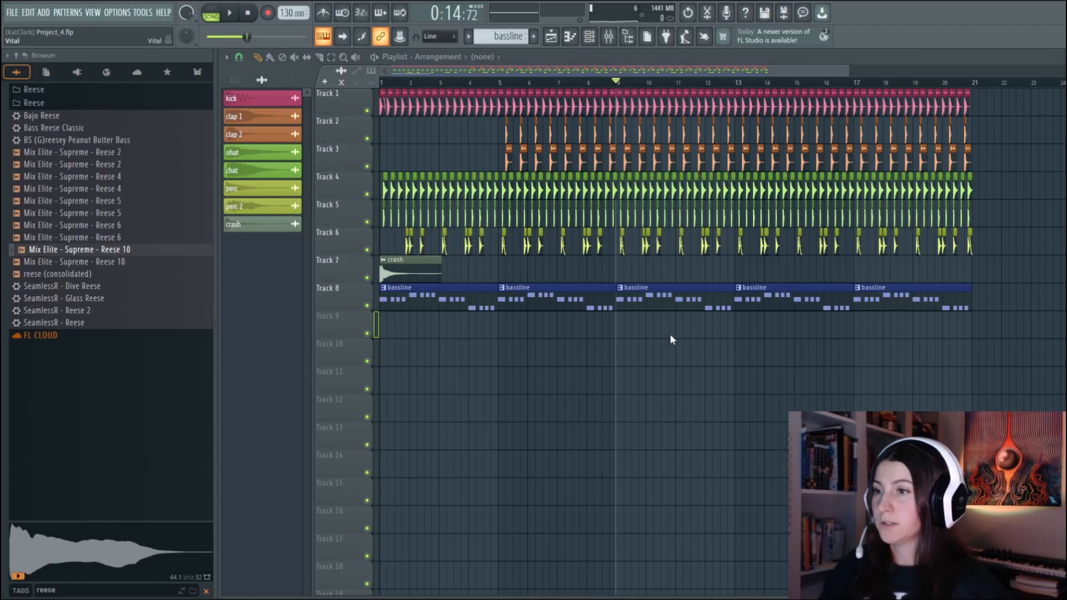
# Audition FLEX presets from Arksun Cityscape, filter them by Hard style, load Forward March and raise its Filter macro
pyautogui.click(524, 144)
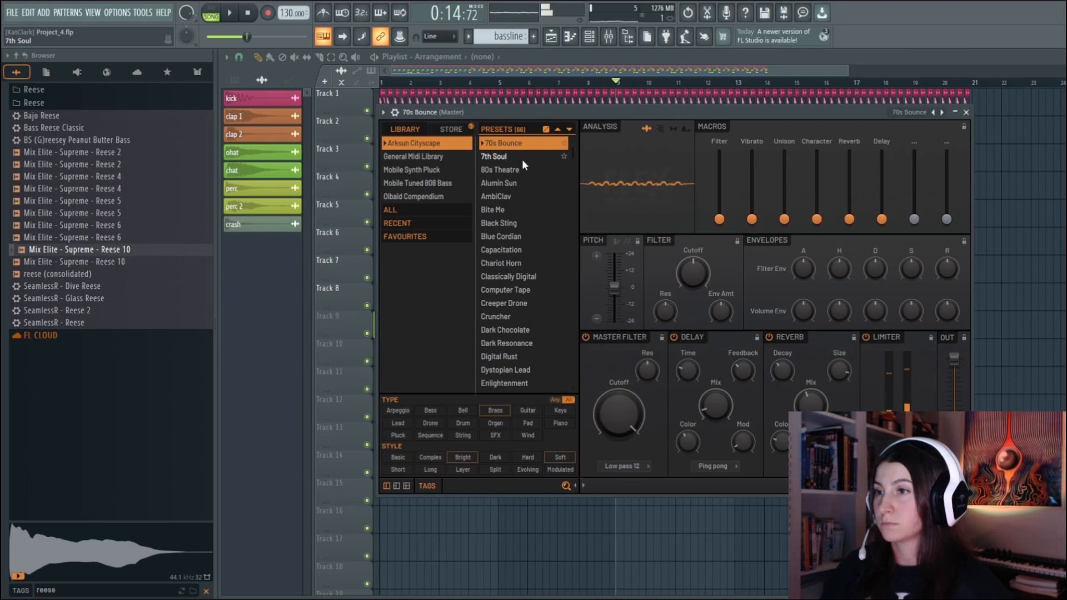
pyautogui.click(522, 159)
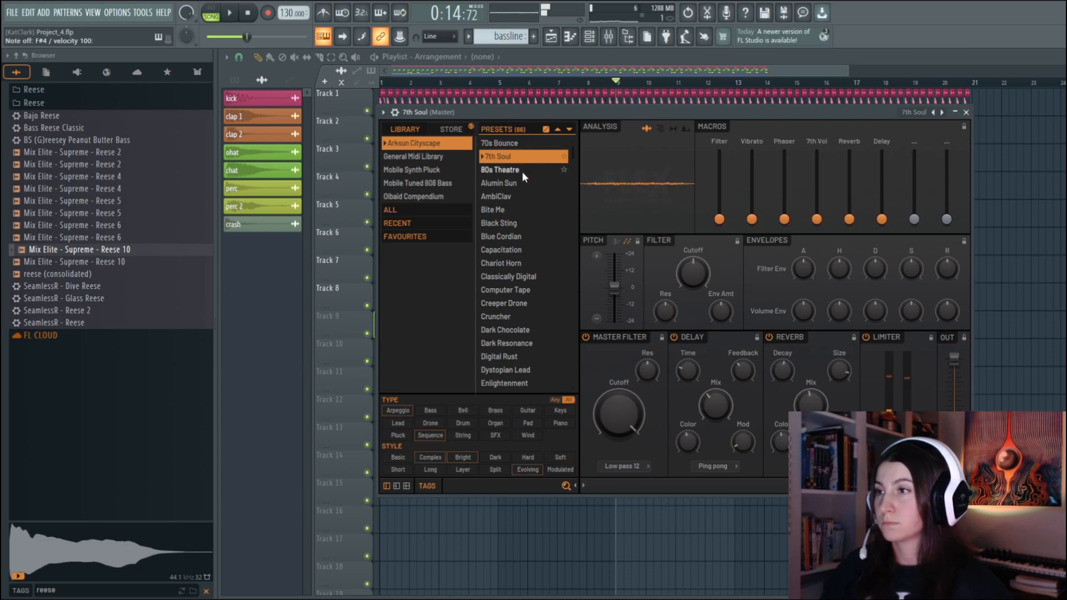
pyautogui.click(522, 171)
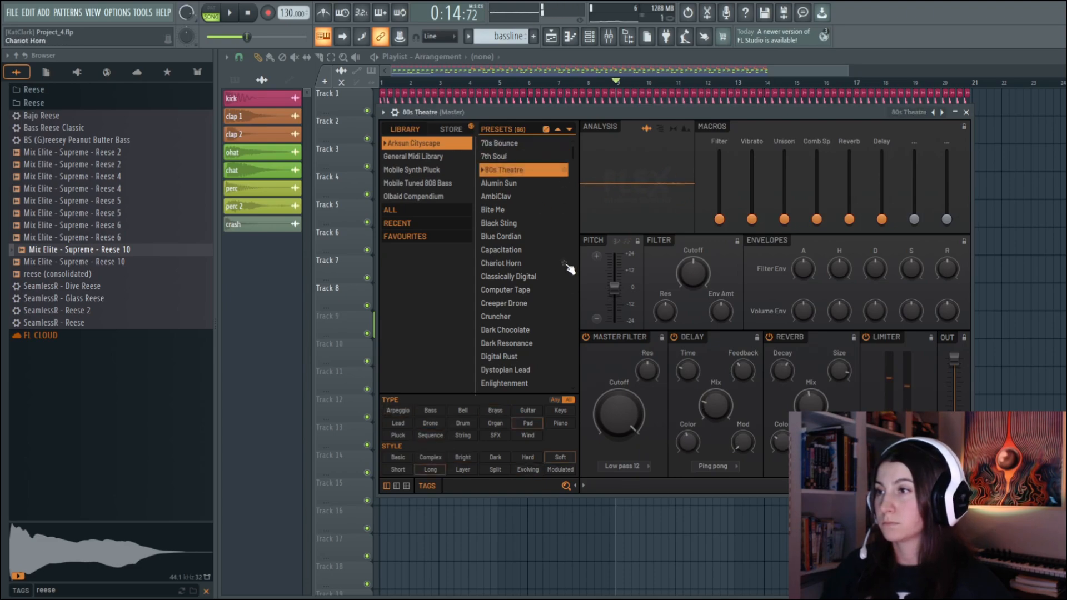
pyautogui.click(516, 182)
pyautogui.click(515, 209)
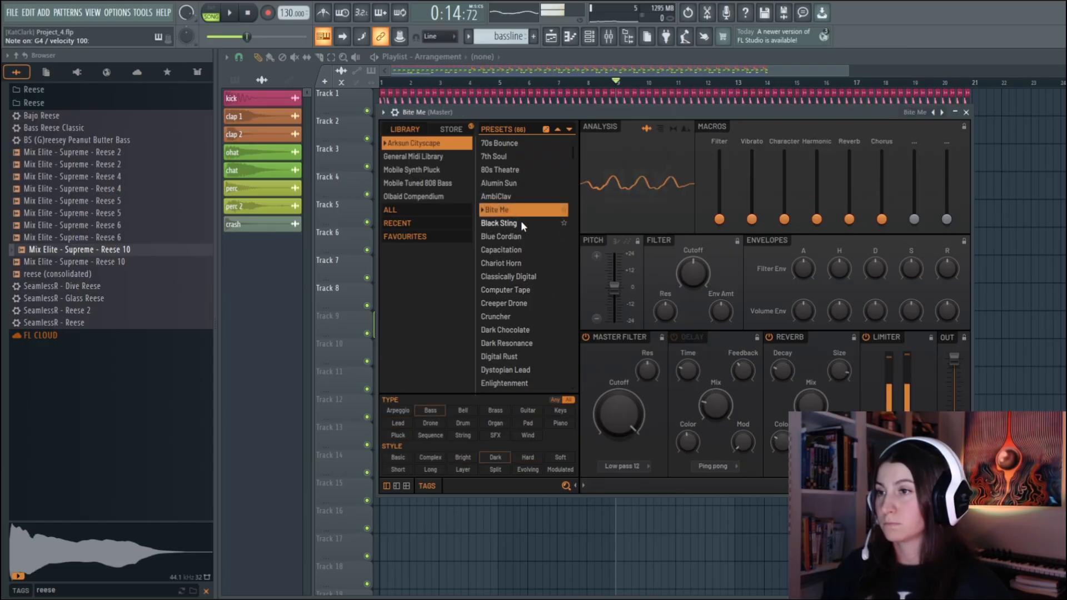
pyautogui.click(521, 221)
pyautogui.click(528, 457)
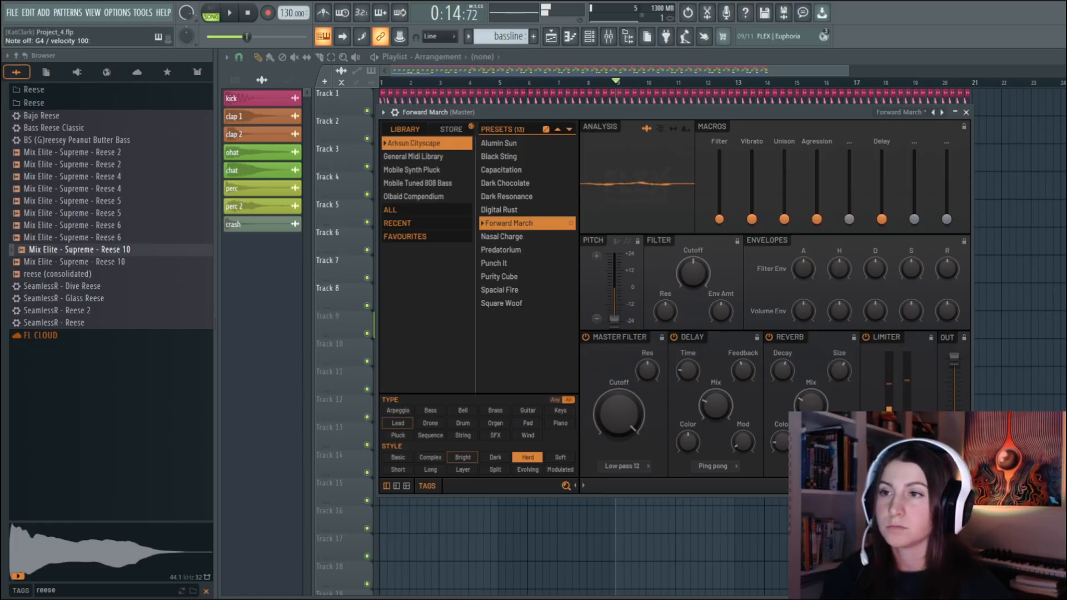
pyautogui.moveTo(722, 221); pyautogui.dragTo(721, 187)
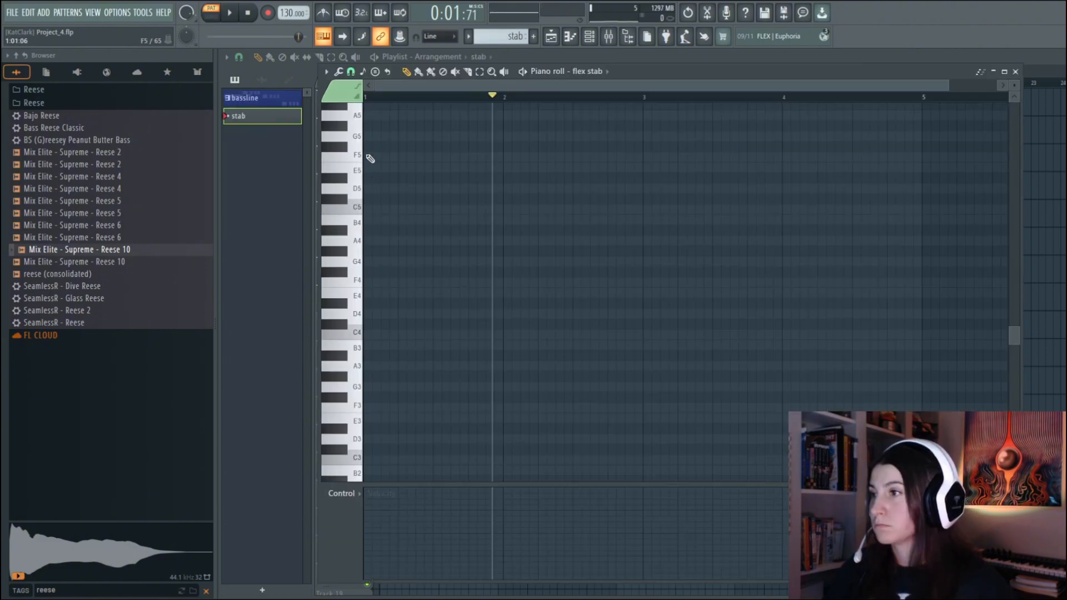
# Draw a one-bar F5 note at the start of the stab pattern, then place the pattern at bar 9 on Track 9 and play
pyautogui.click(367, 158)
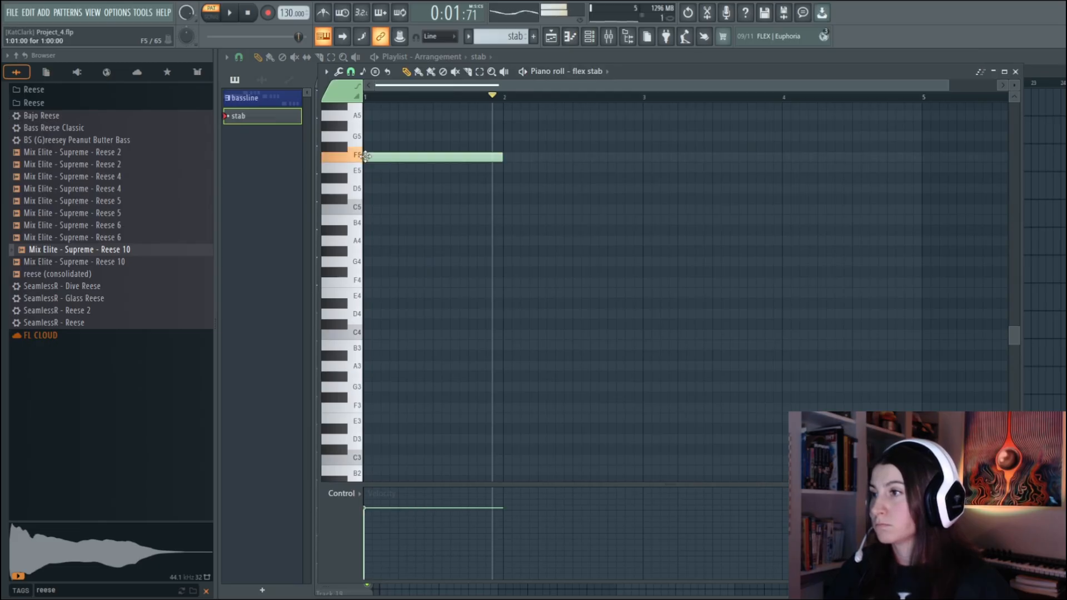
pyautogui.moveTo(366, 155)
pyautogui.mouseDown()
pyautogui.moveTo(377, 408)
pyautogui.moveTo(366, 330)
pyautogui.moveTo(376, 156)
pyautogui.mouseUp()
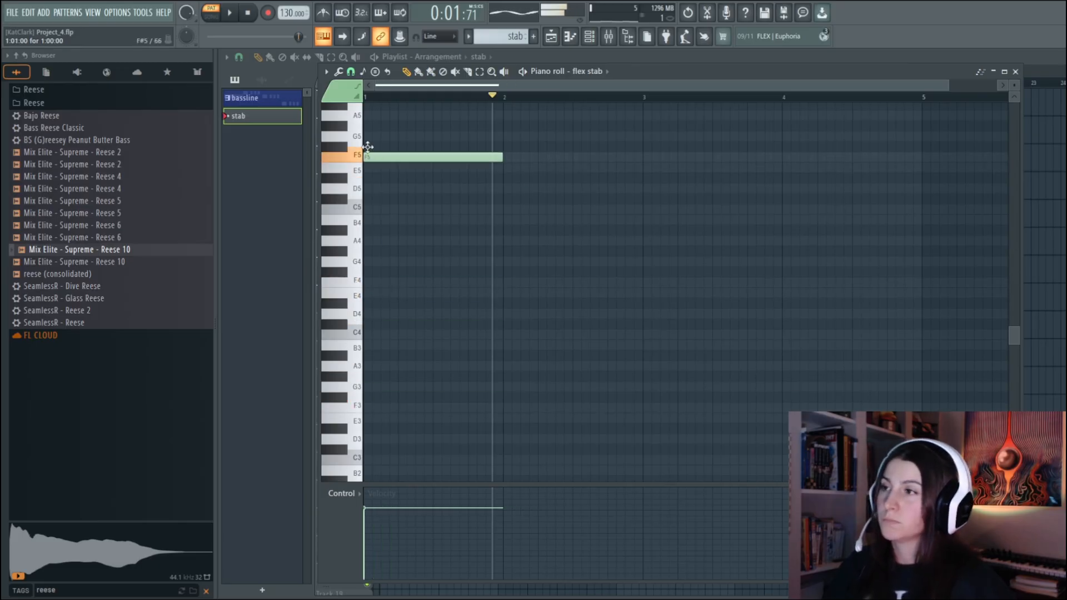
pyautogui.click(1016, 72)
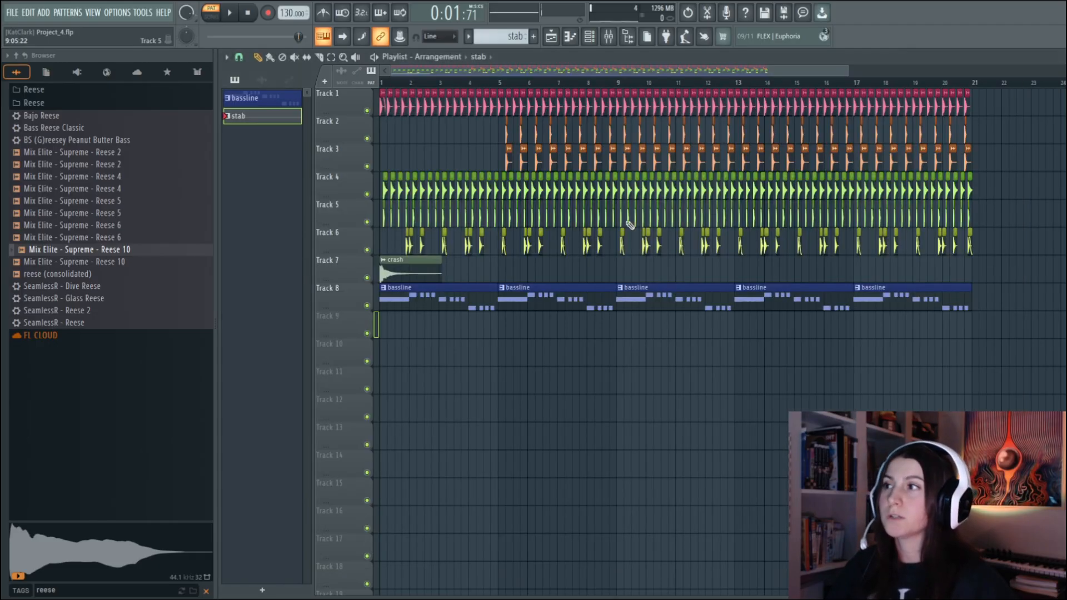
pyautogui.click(619, 321)
pyautogui.press('space')
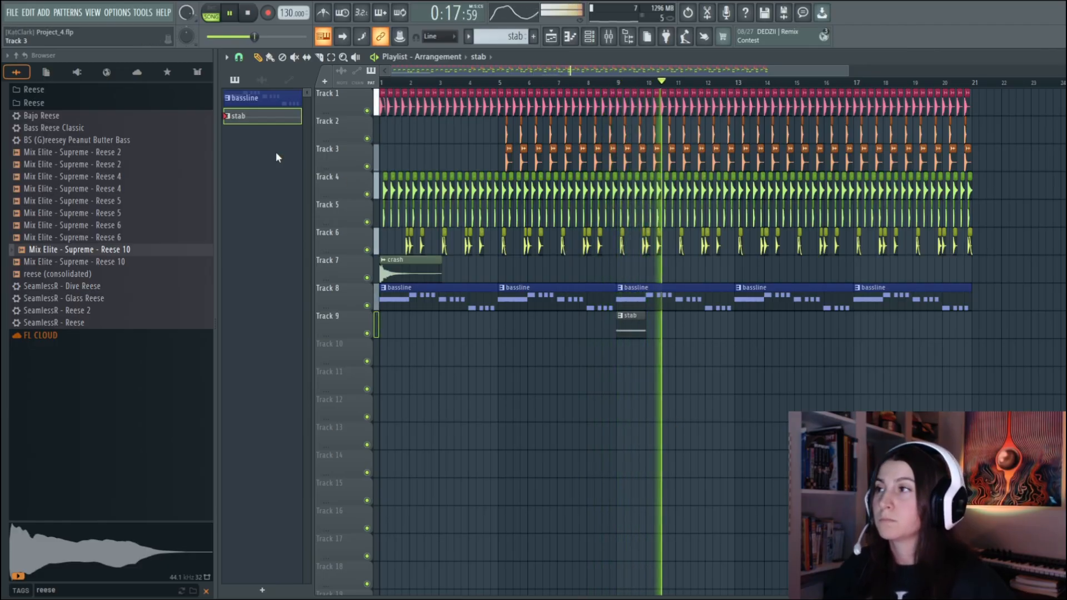
# Stop playback and delete the stray one-bar F4 flex stab note from the bassline pattern
pyautogui.click(277, 100)
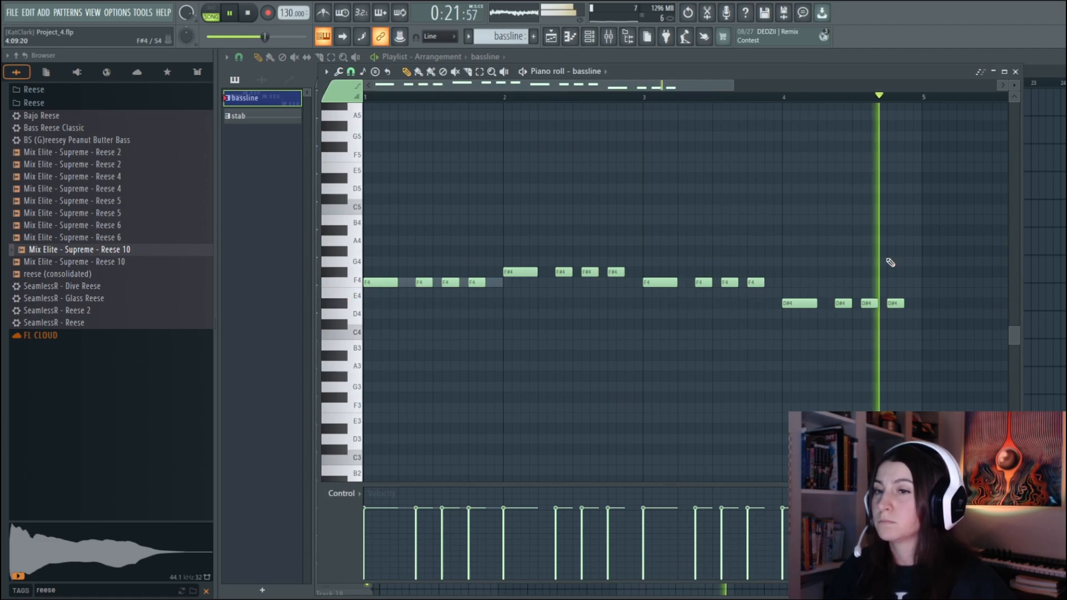
pyautogui.click(1015, 72)
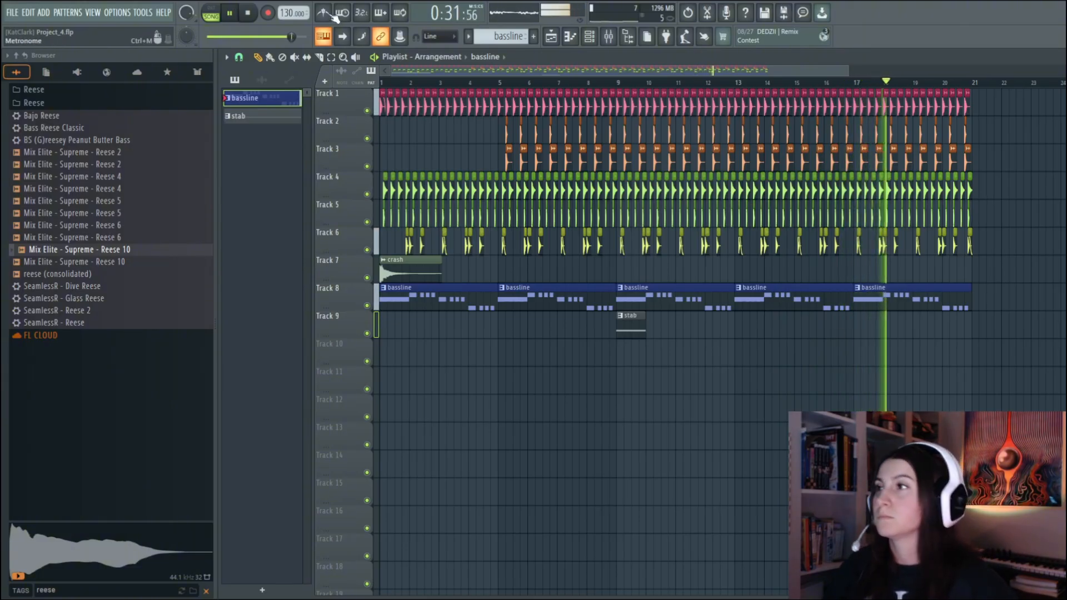
pyautogui.click(229, 14)
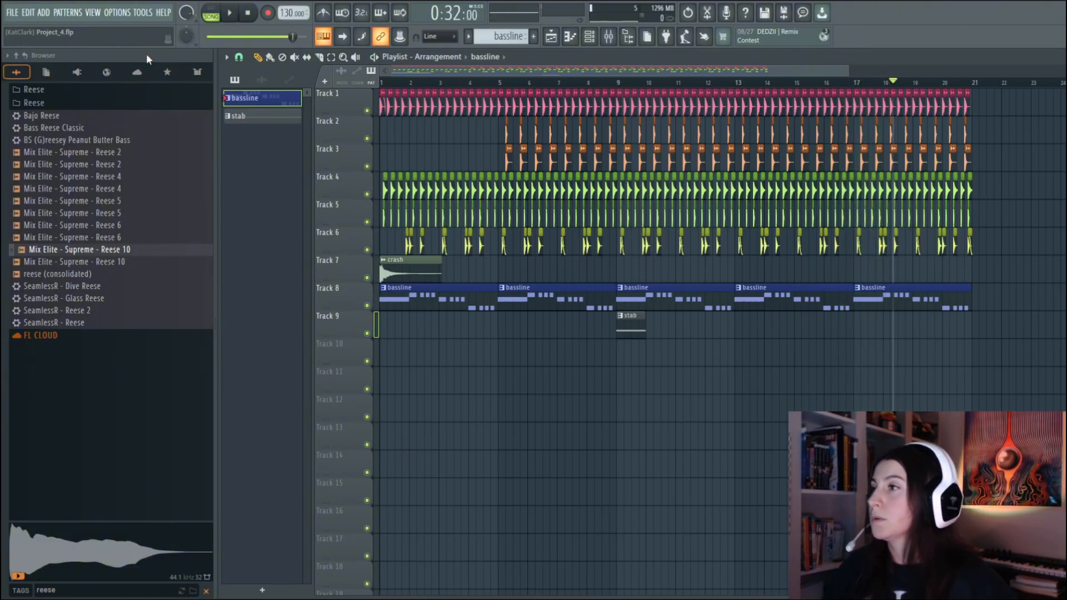
pyautogui.doubleClick(261, 105)
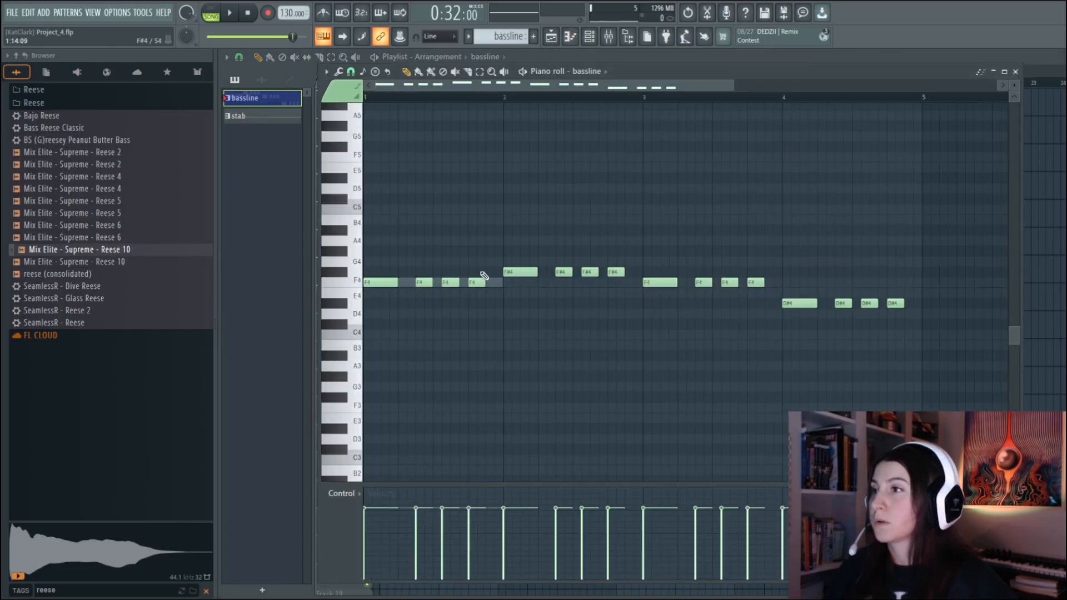
pyautogui.click(615, 110)
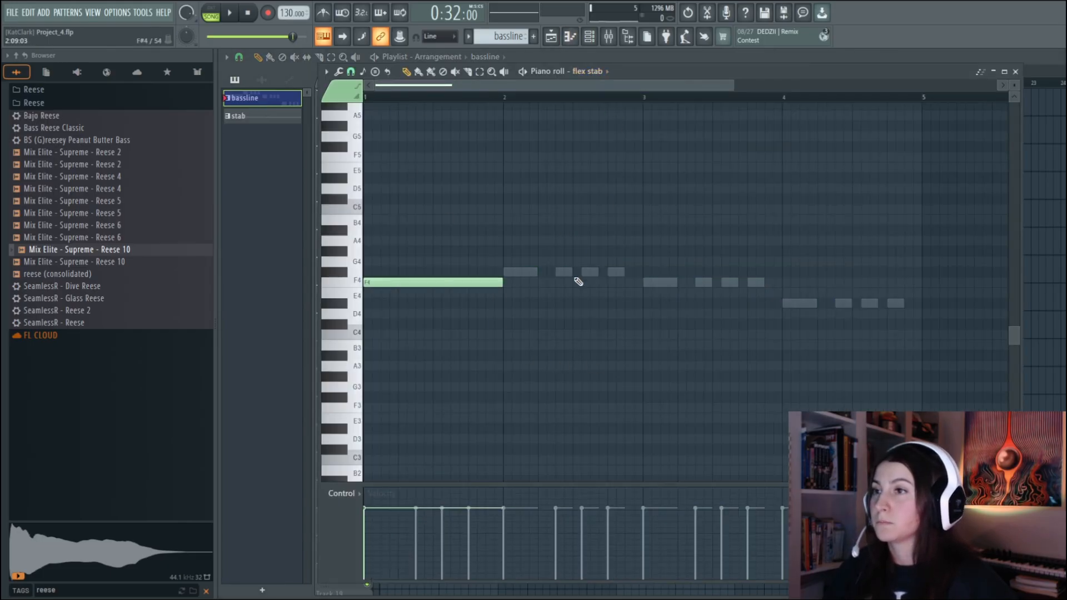
pyautogui.rightClick(478, 283)
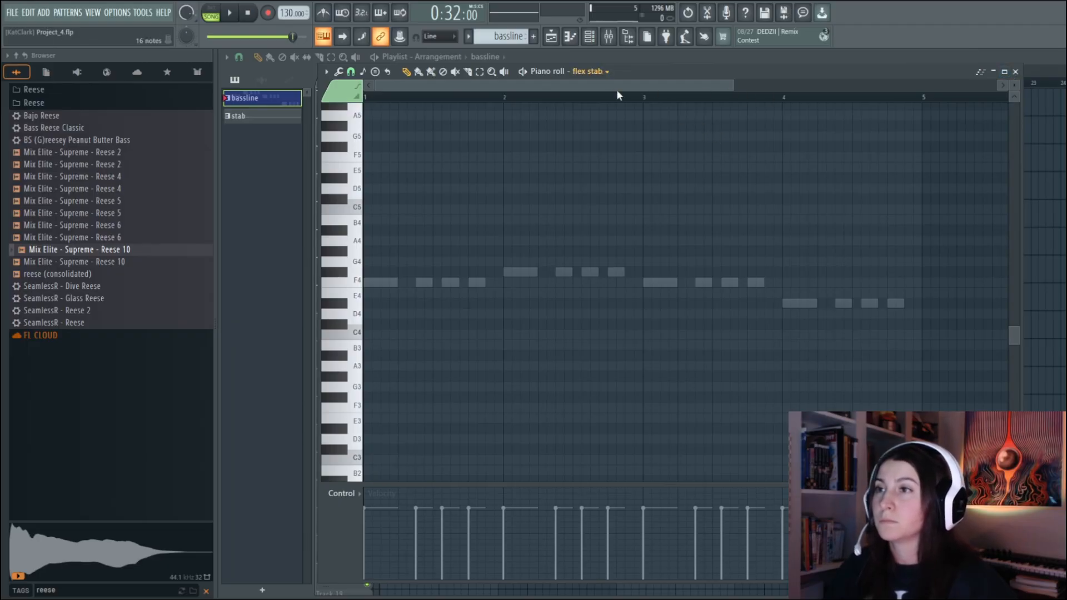
pyautogui.click(1015, 72)
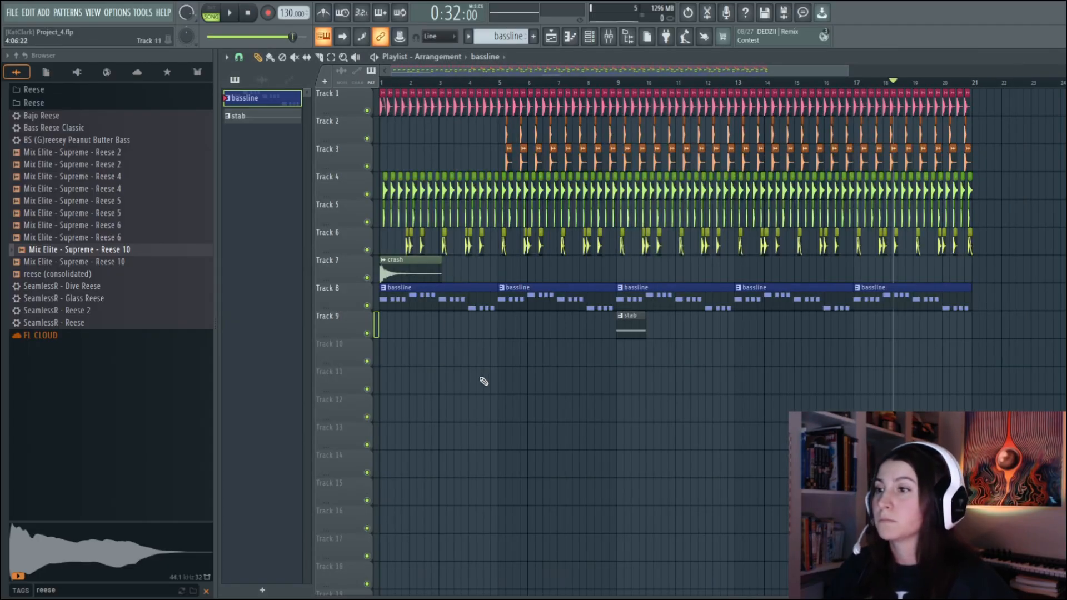
# Add a one-bar F4 note an octave below the F5 in the stab pattern and resume playback
pyautogui.doubleClick(253, 119)
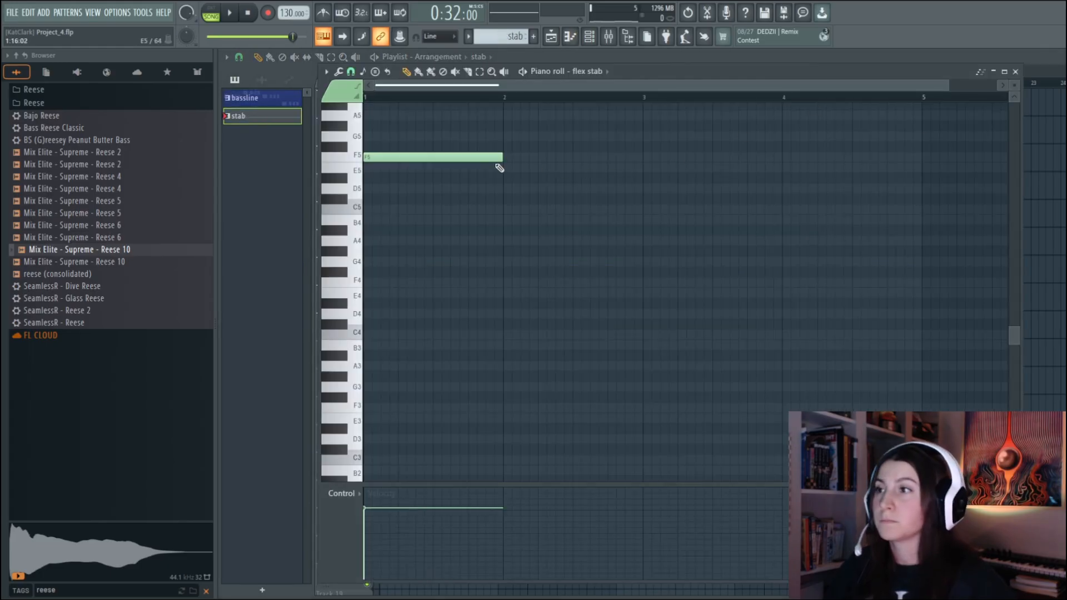
pyautogui.click(368, 282)
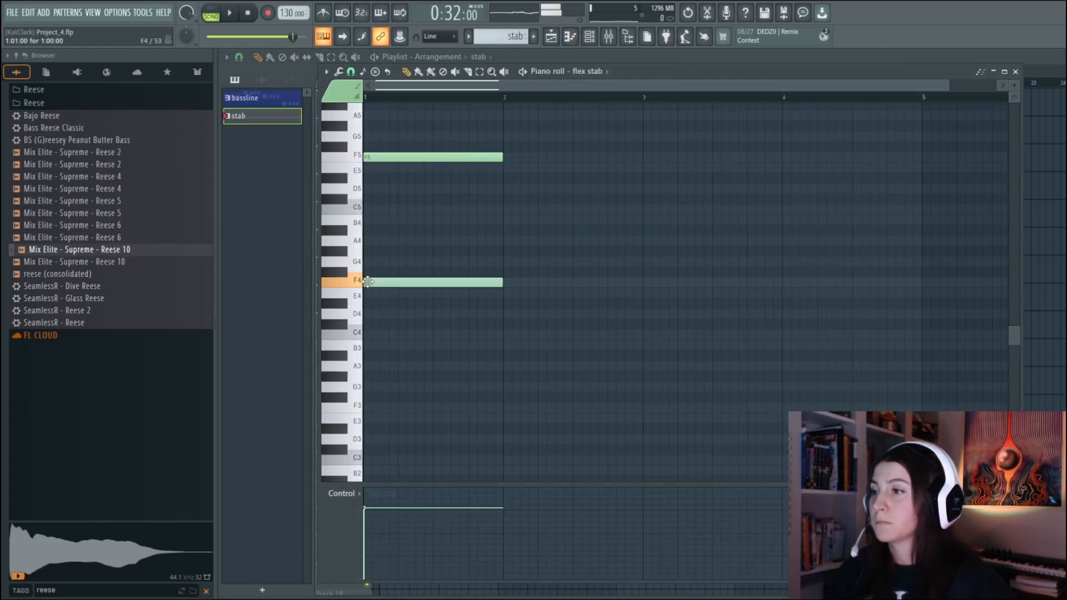
pyautogui.click(1015, 73)
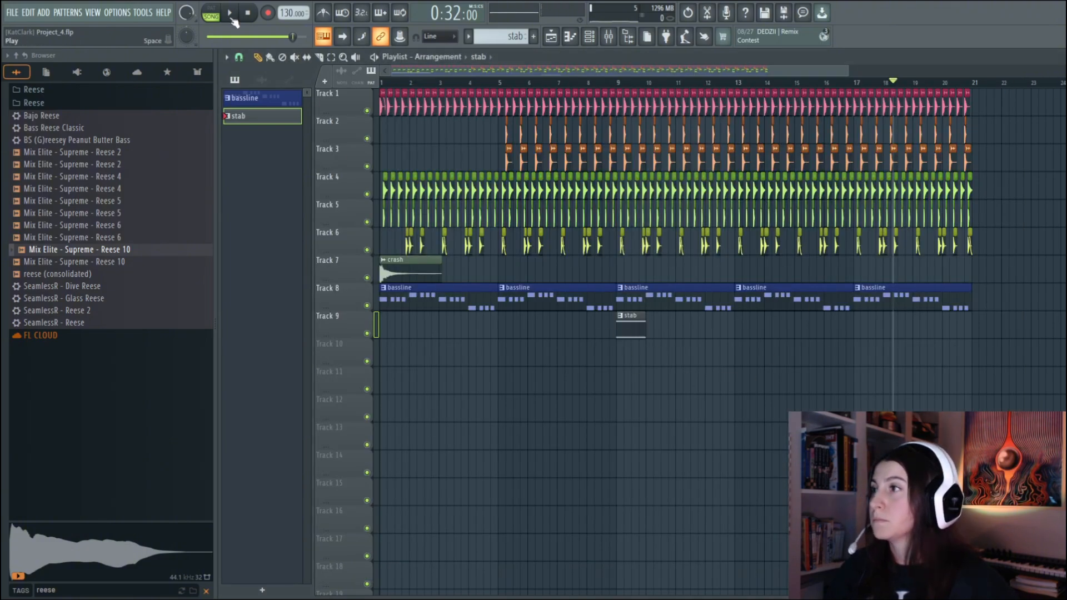
pyautogui.click(230, 16)
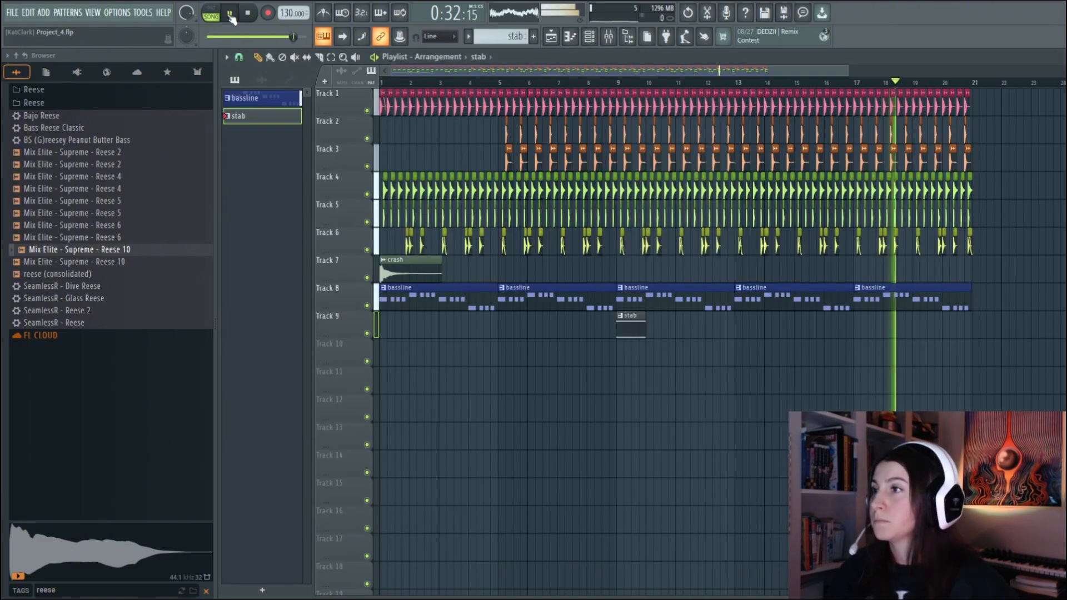
# Place stab clips at bars 17 and 13 on Track 9 and extend the pattern with one-bar F#5, F5 and D#5 notes
pyautogui.click(856, 332)
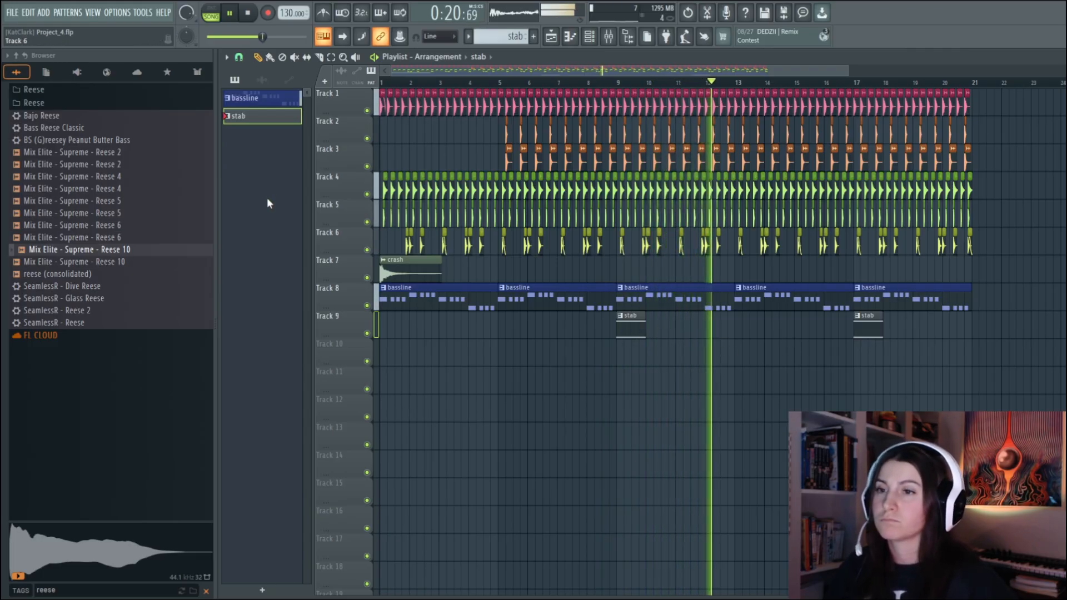
pyautogui.click(742, 331)
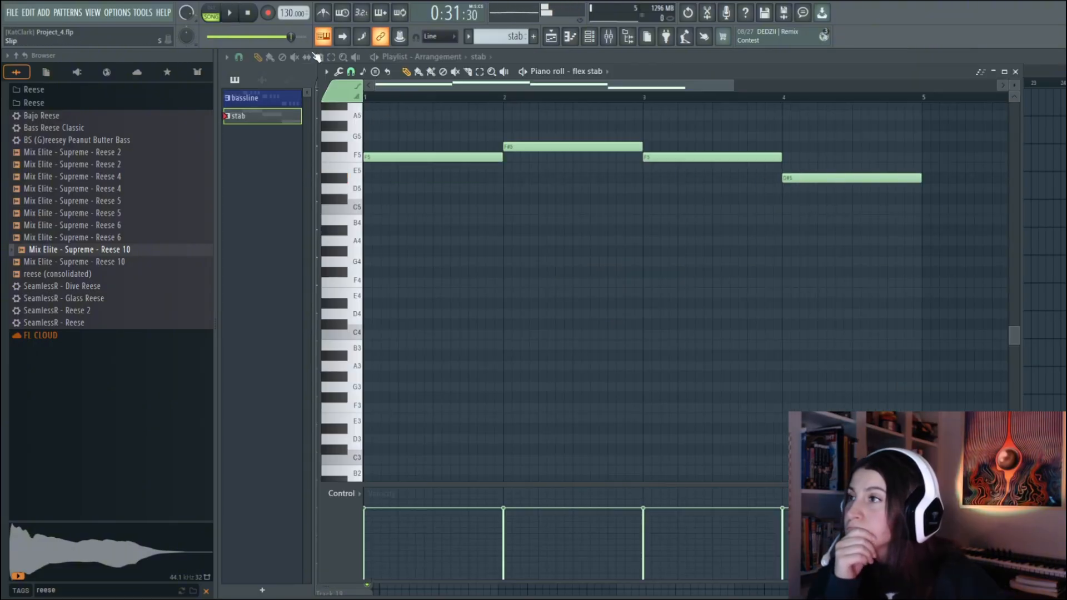
pyautogui.press('space')
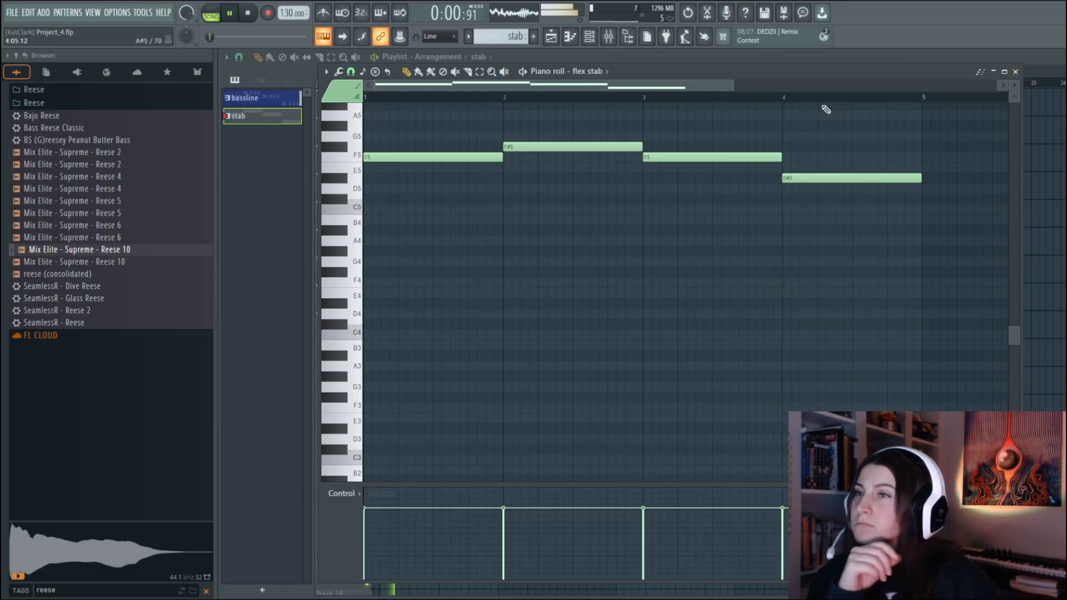
pyautogui.click(1015, 73)
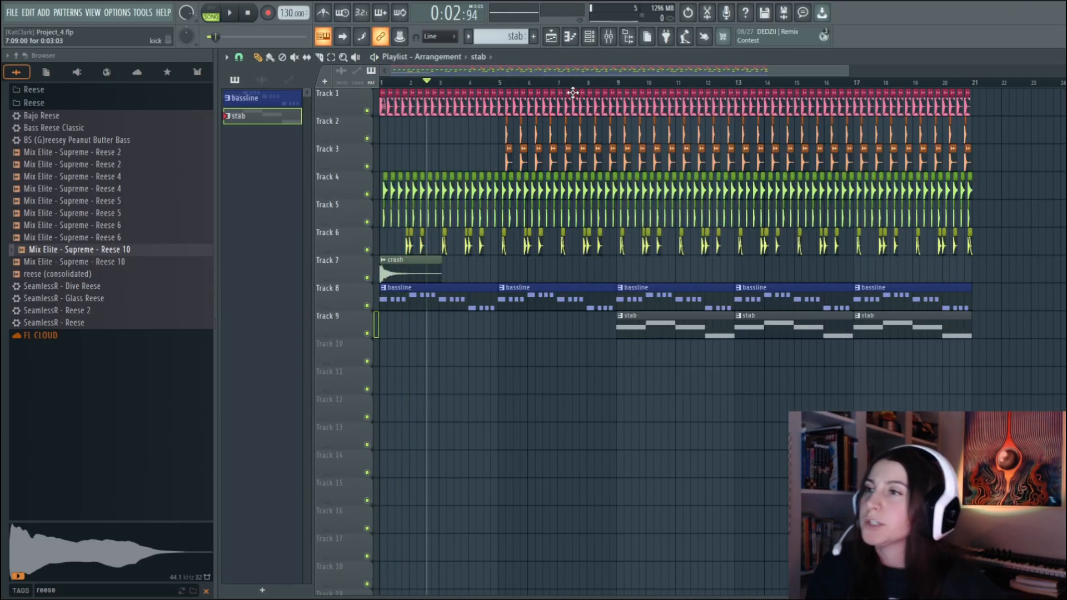
# Cut the flex insert's low frequencies with a high-pass on band 1 of Fruity Parametric EQ 2 during playback
pyautogui.click(225, 7)
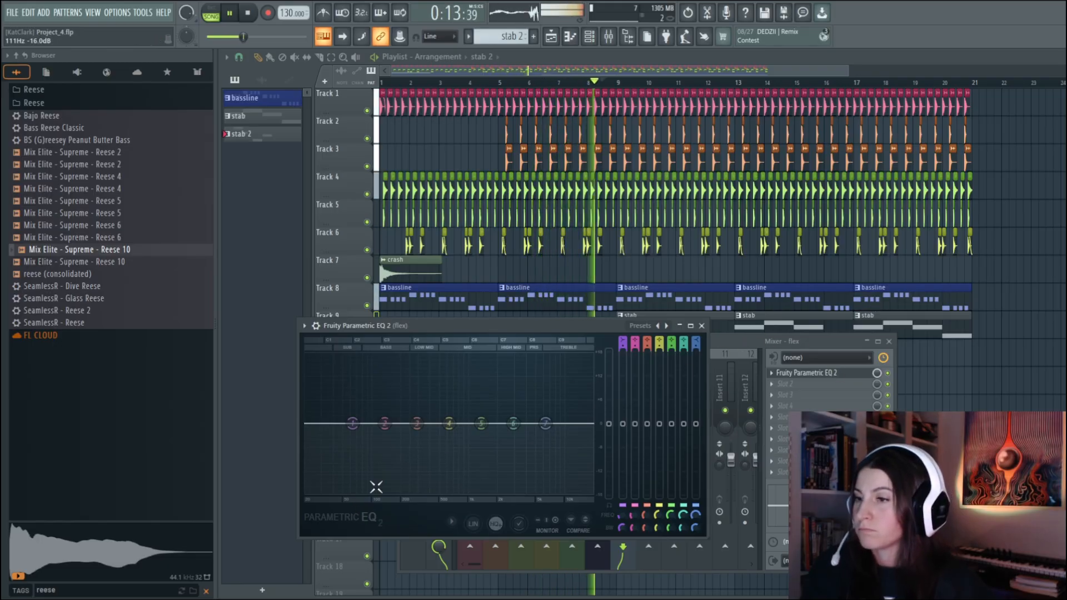
pyautogui.moveTo(352, 423); pyautogui.dragTo(412, 492)
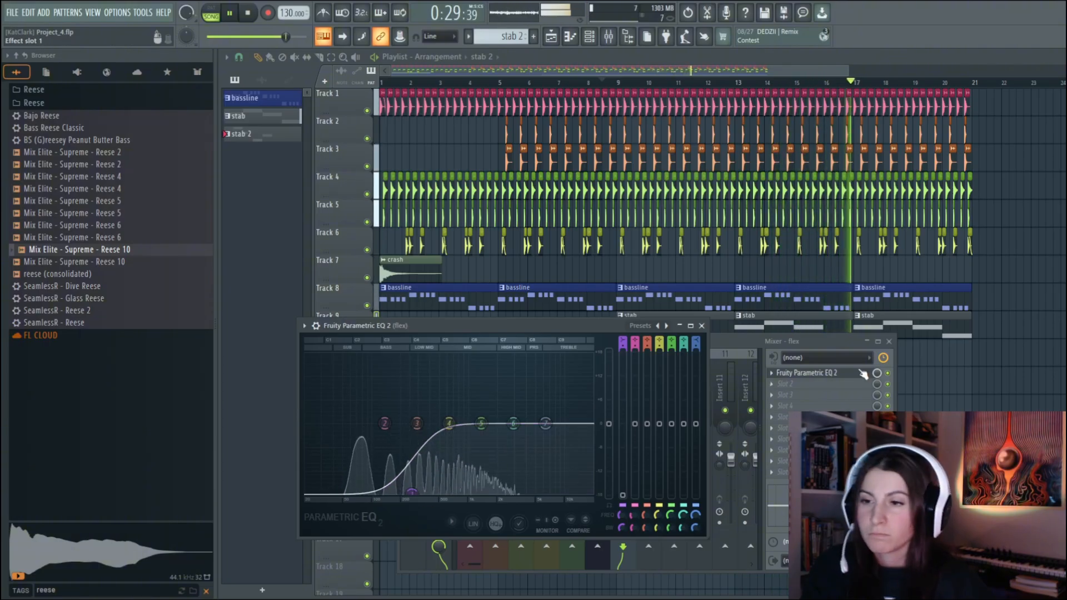
# Load Soundgoodizer in the second effect slot of the flex insert and play the arrangement
pyautogui.click(793, 386)
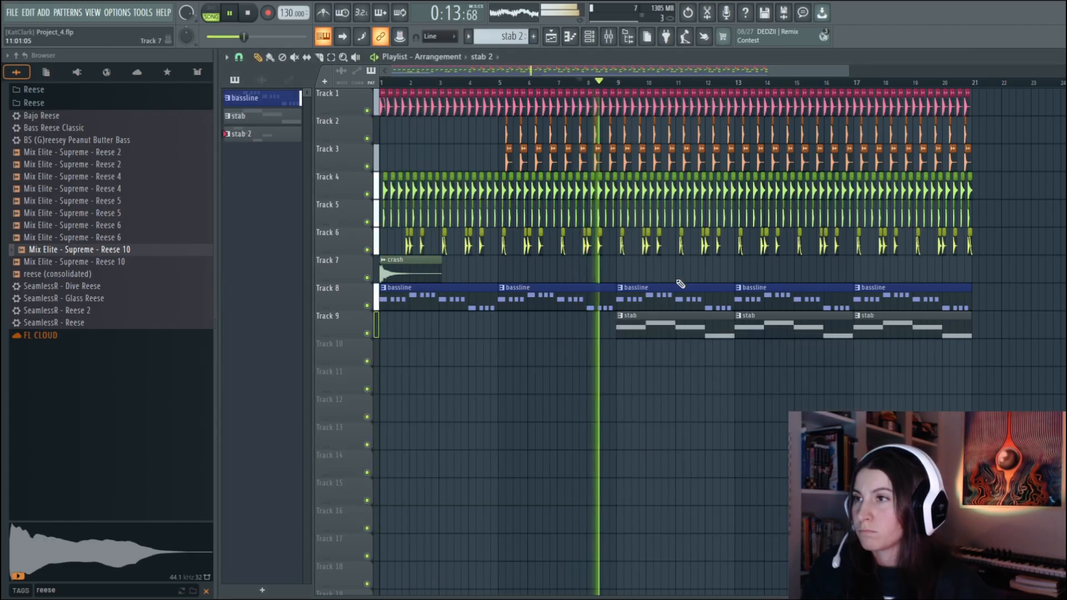
pyautogui.press('F9')
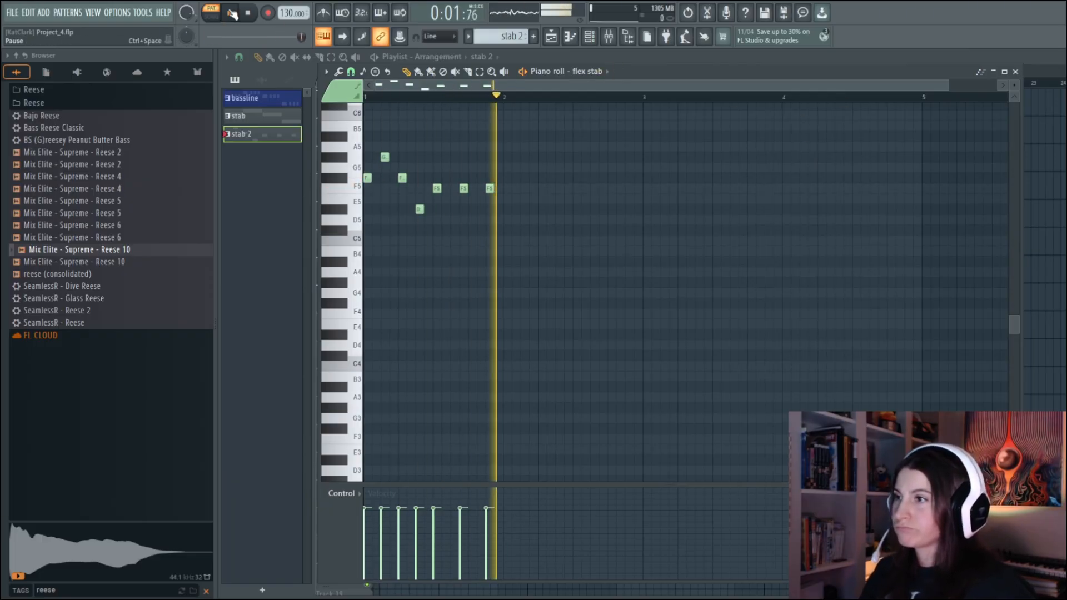
# Place a stab clip at bar 17 on Track 9 and clear the stab 2 clips from bar 17 onward on Track 10
pyautogui.click(1020, 71)
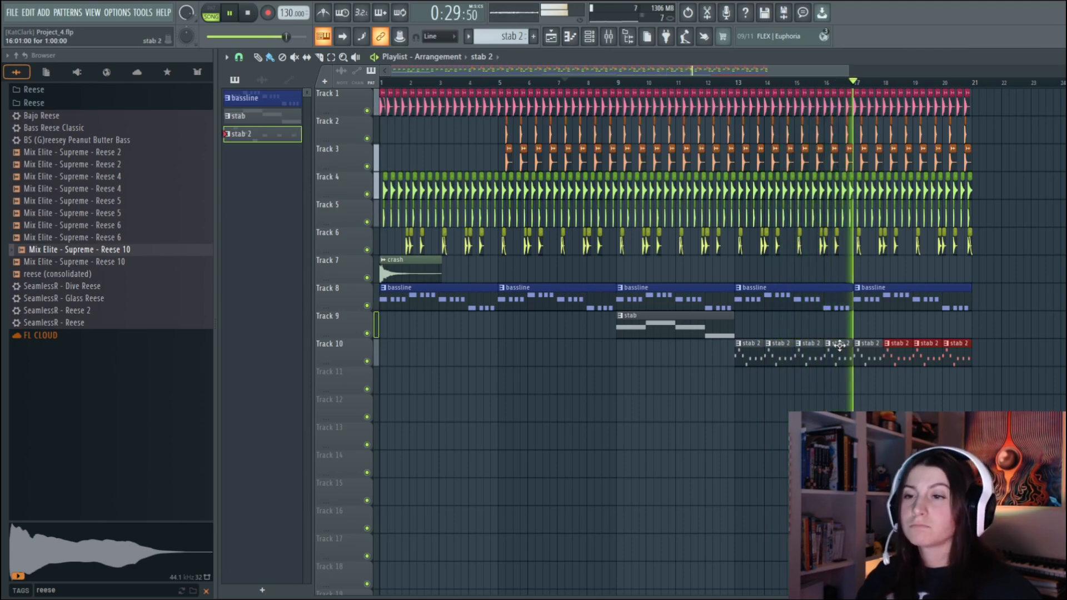
pyautogui.click(669, 321)
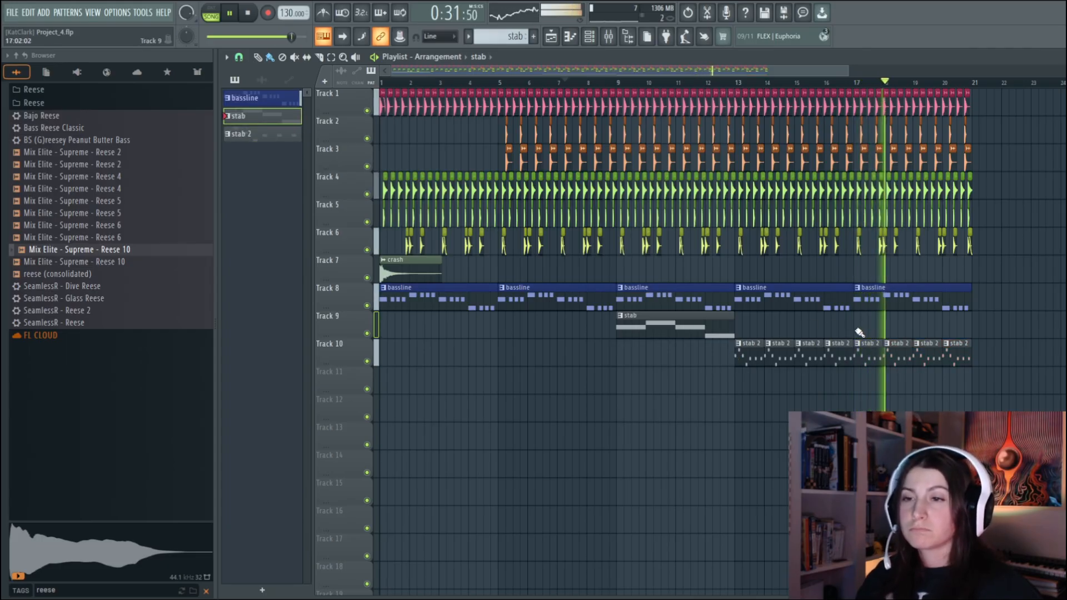
pyautogui.click(859, 332)
pyautogui.rightClick(863, 359)
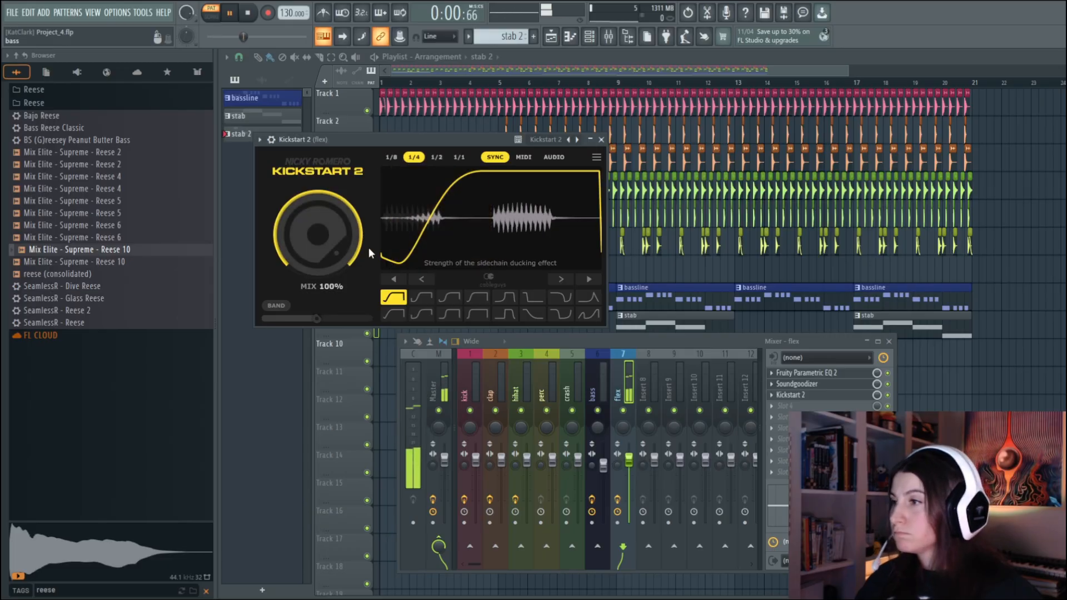
# Widen the dip of the Kickstart 2 ducking curve on the flex insert and set its rate to 1/8
pyautogui.moveTo(453, 218); pyautogui.dragTo(463, 218)
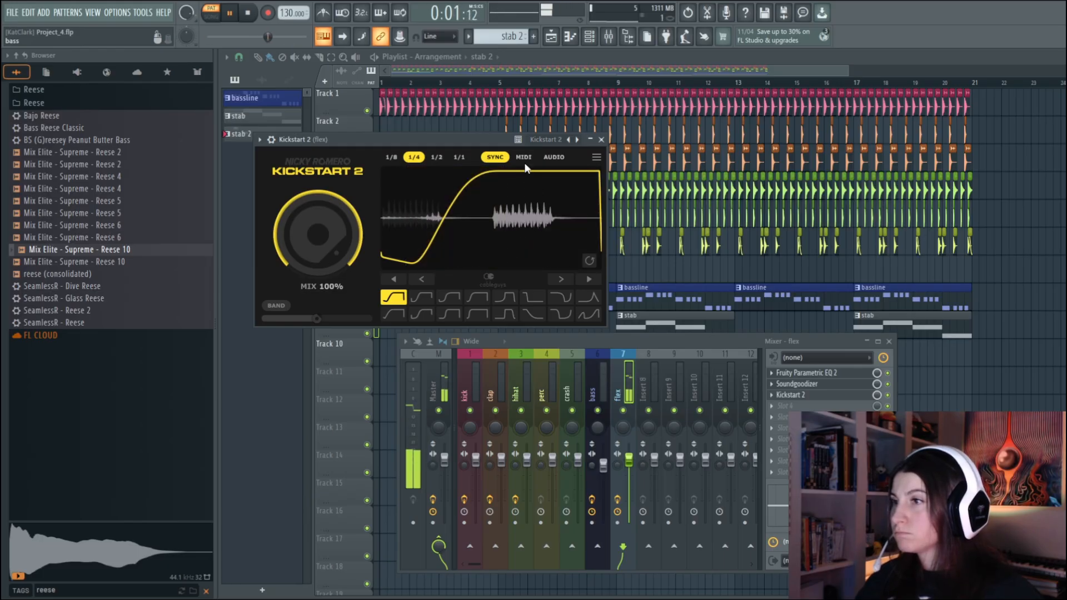
pyautogui.click(397, 158)
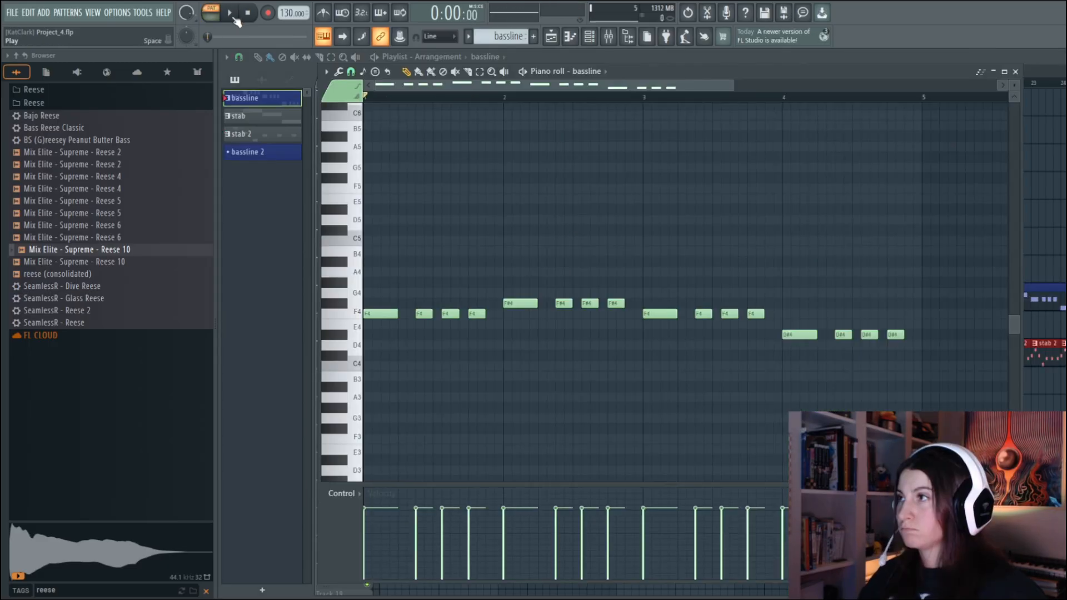
# Play the bassline pattern on its own to review its notes, and return to the playlist
pyautogui.click(235, 16)
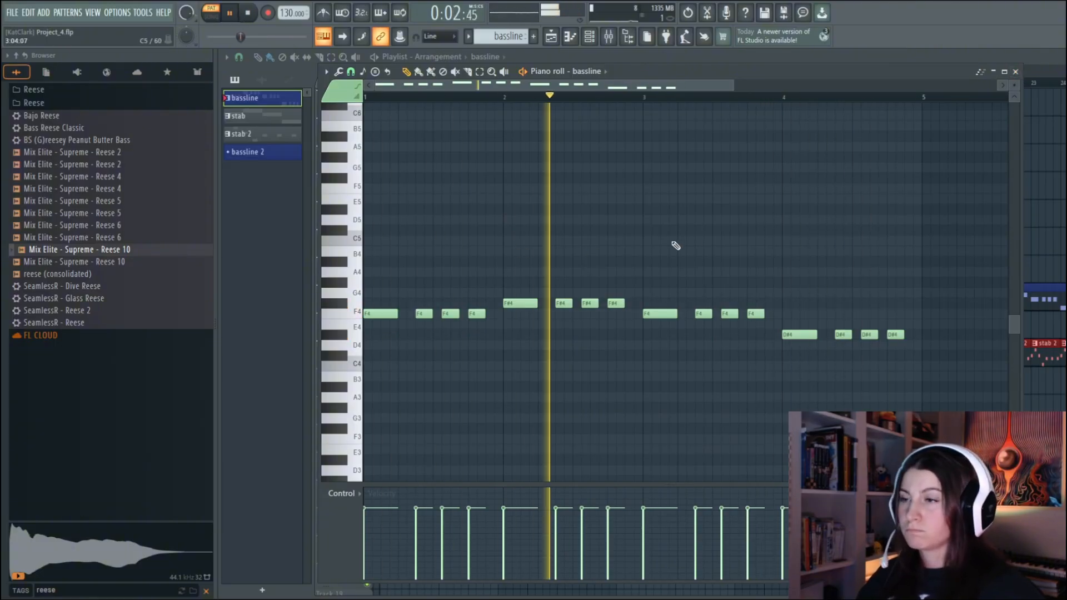
pyautogui.click(1016, 72)
pyautogui.press('space')
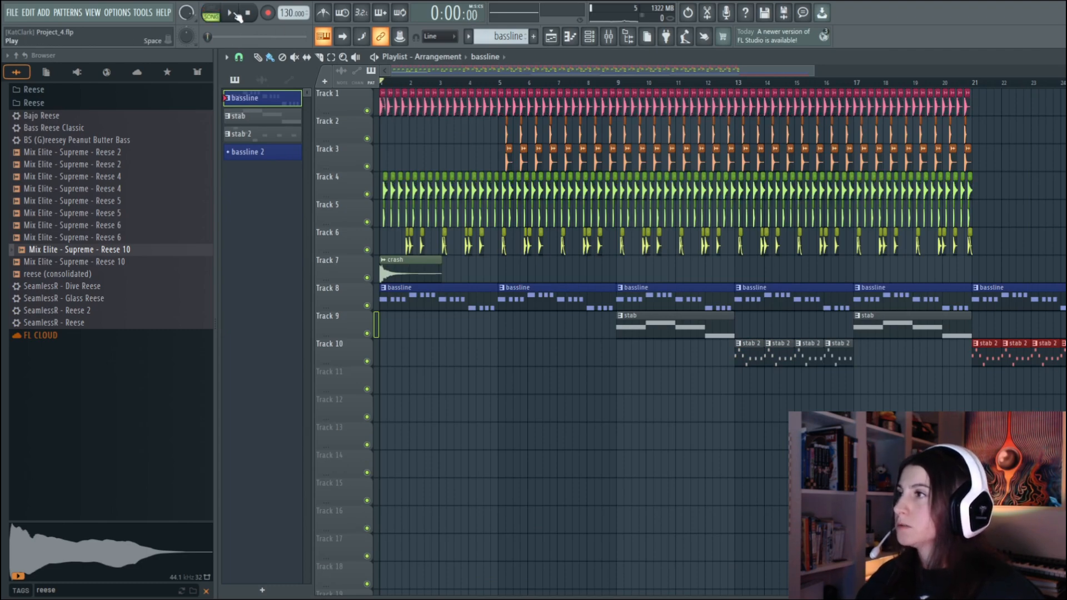
# Review the bassline notes, play the song from the start and check the bass insert's levels in the mixer
pyautogui.click(283, 104)
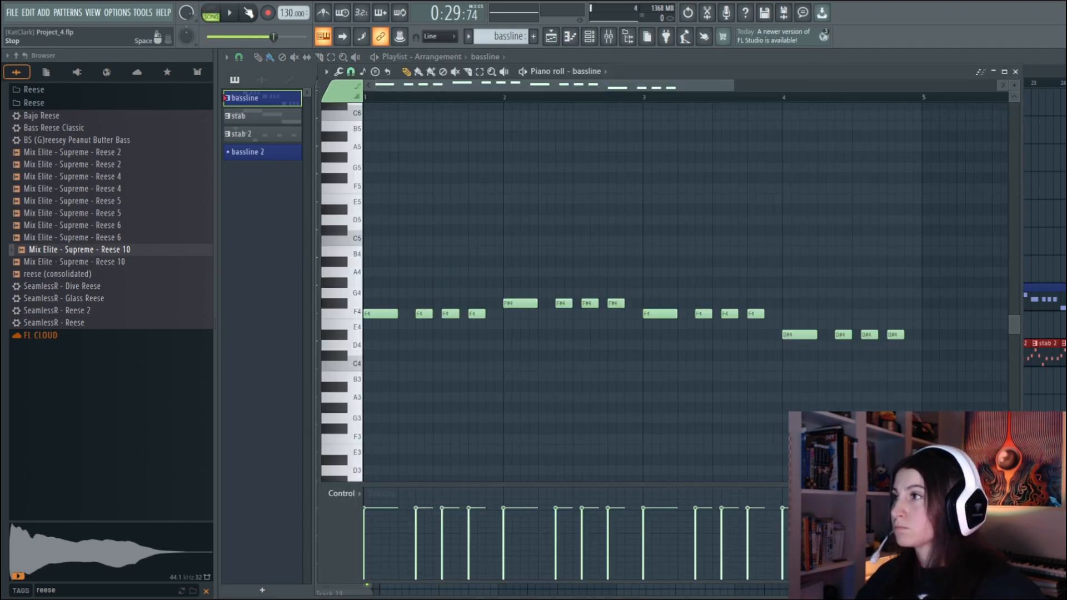
pyautogui.press('space')
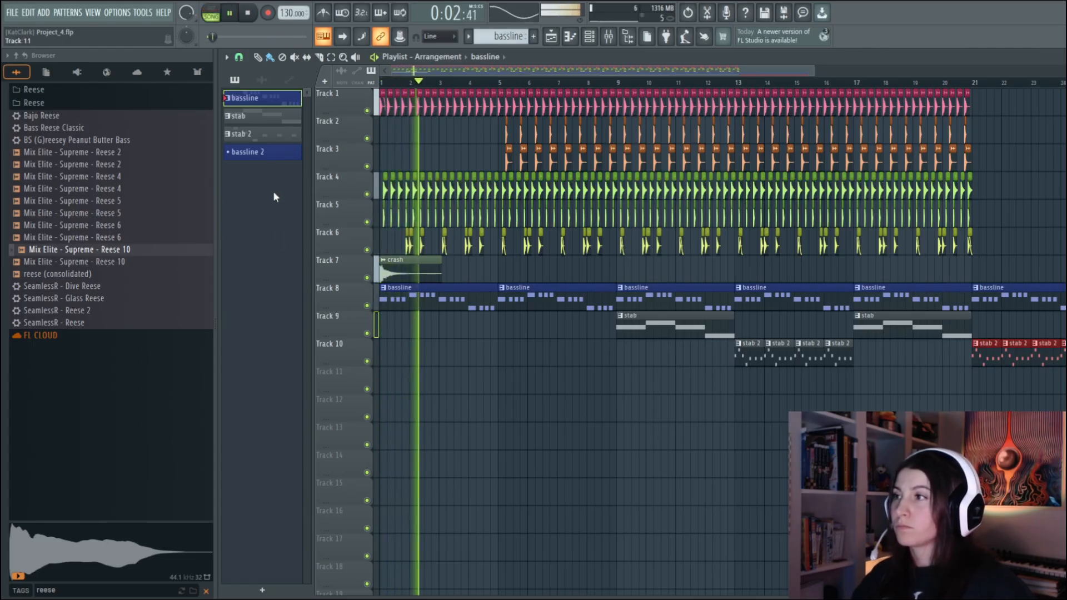
pyautogui.click(609, 37)
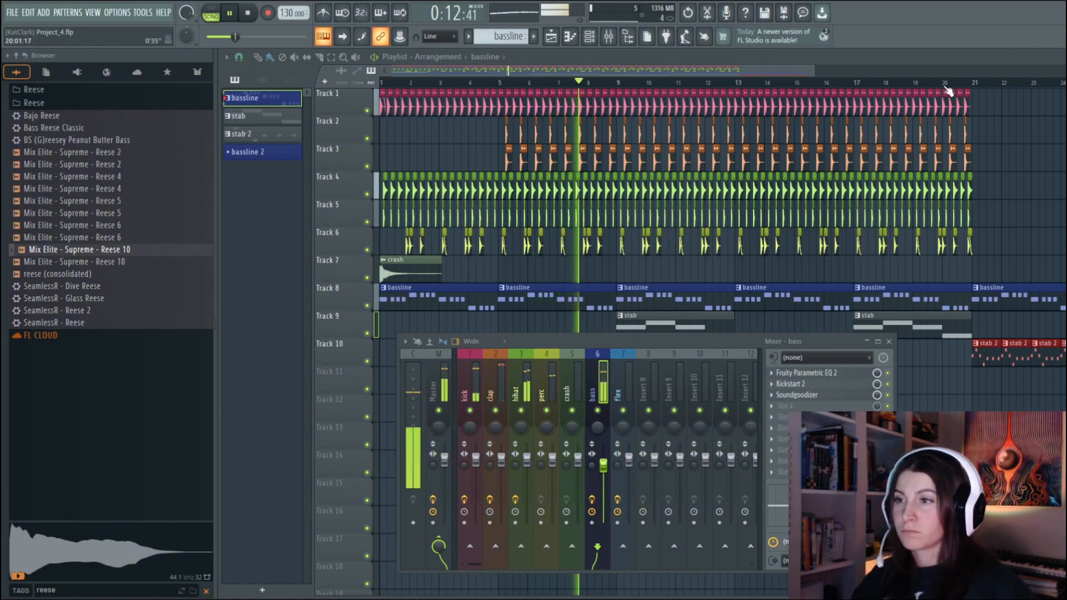
pyautogui.click(889, 342)
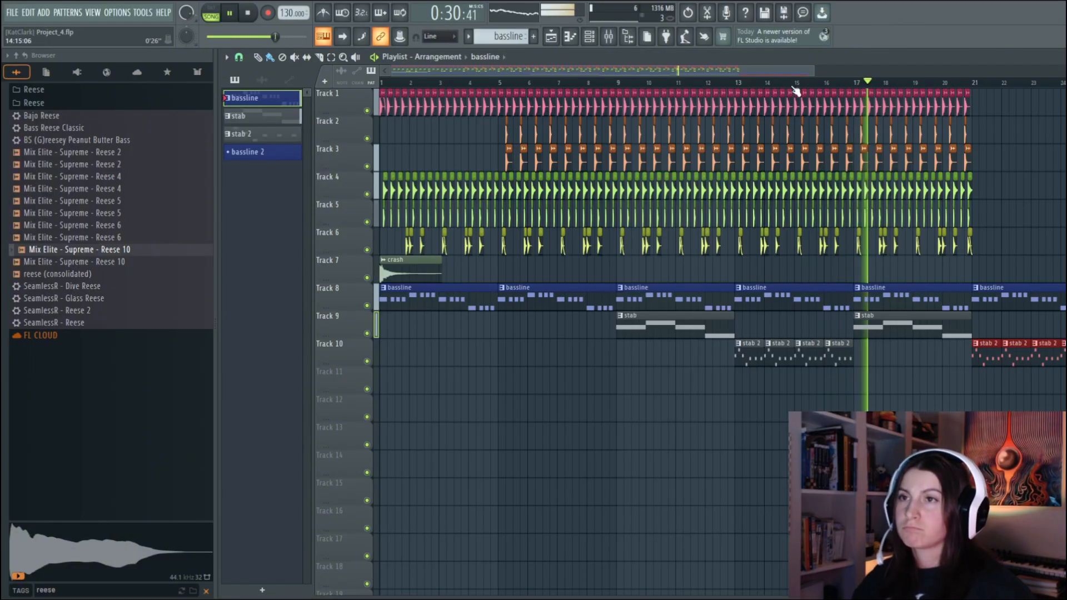
# Delete the unused bassline 2 pattern and make stab 2 the active pattern
pyautogui.moveTo(821, 69); pyautogui.dragTo(938, 124)
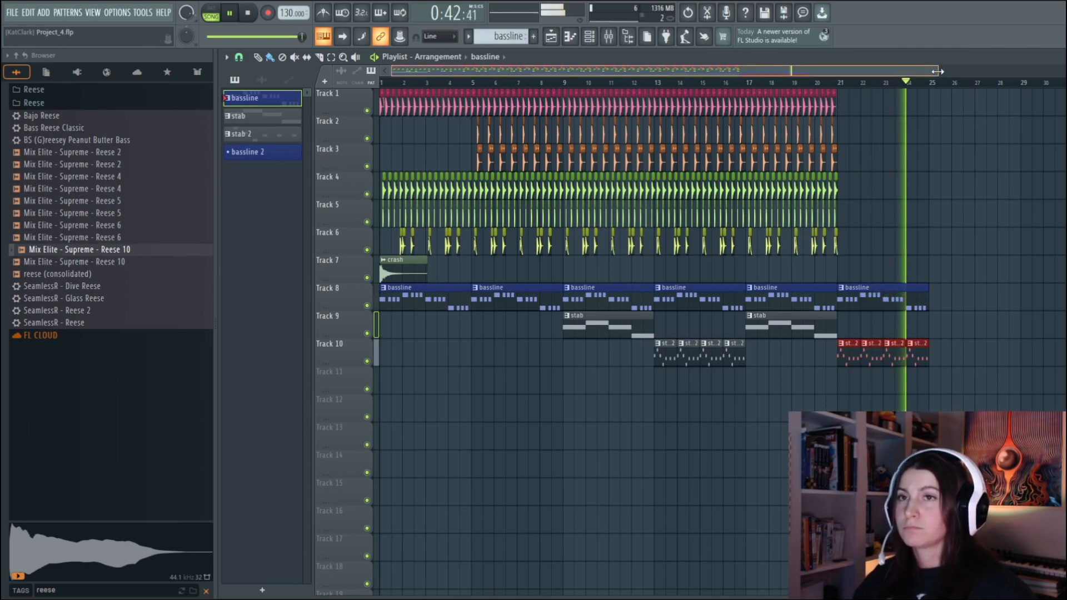
pyautogui.moveTo(938, 71); pyautogui.dragTo(882, 75)
pyautogui.moveTo(883, 75); pyautogui.dragTo(895, 74)
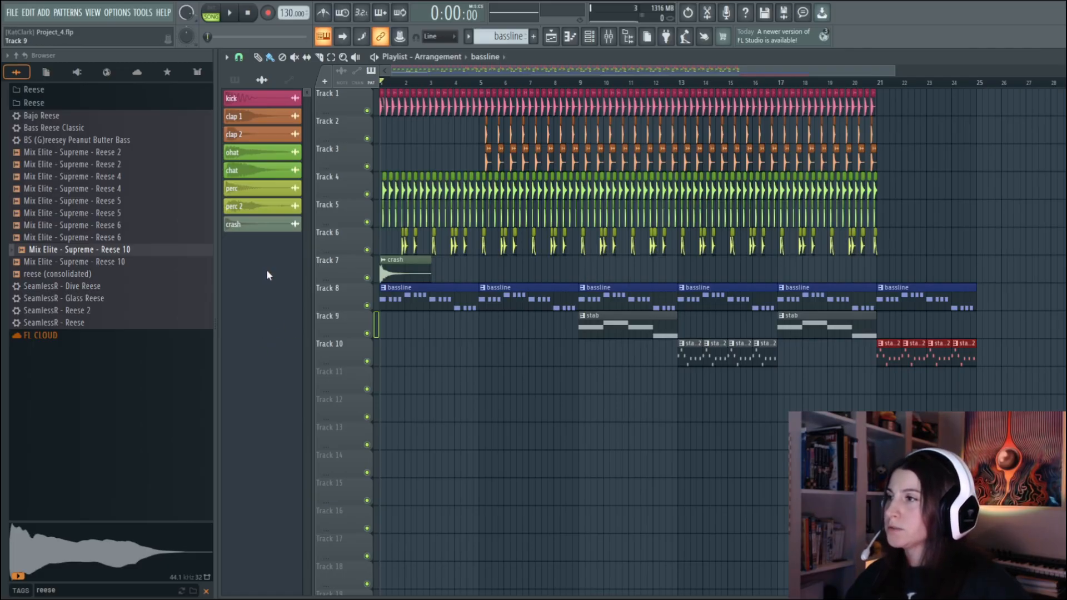
pyautogui.click(234, 79)
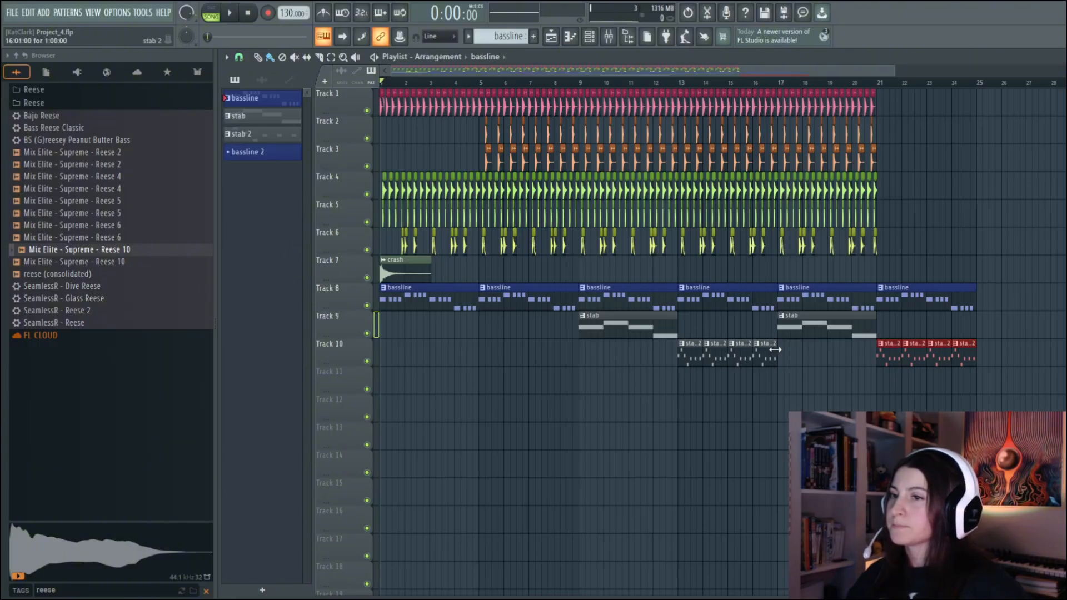
pyautogui.click(272, 153)
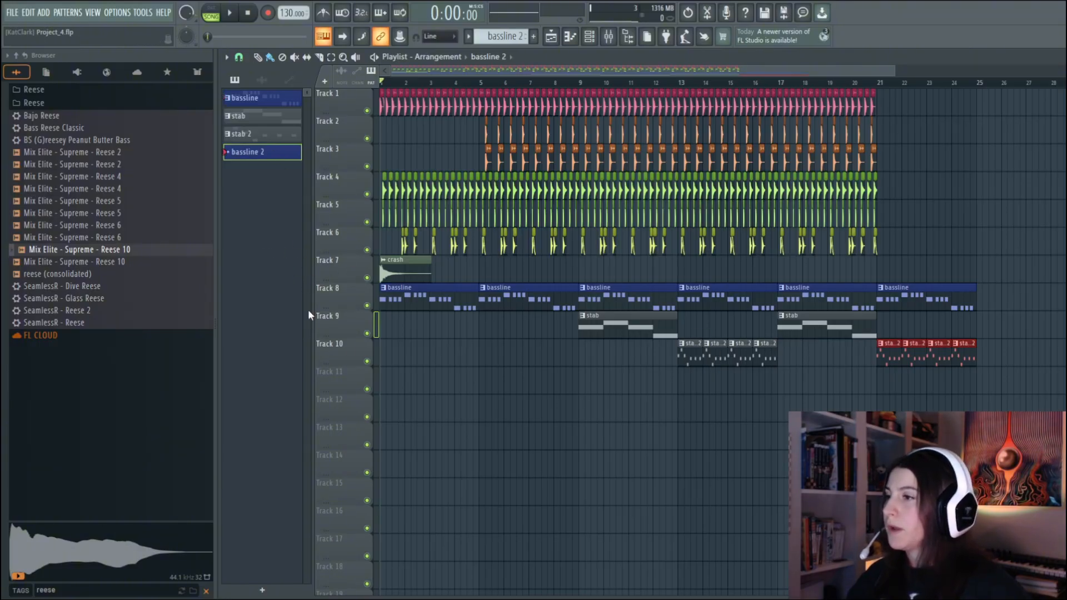
pyautogui.click(636, 373)
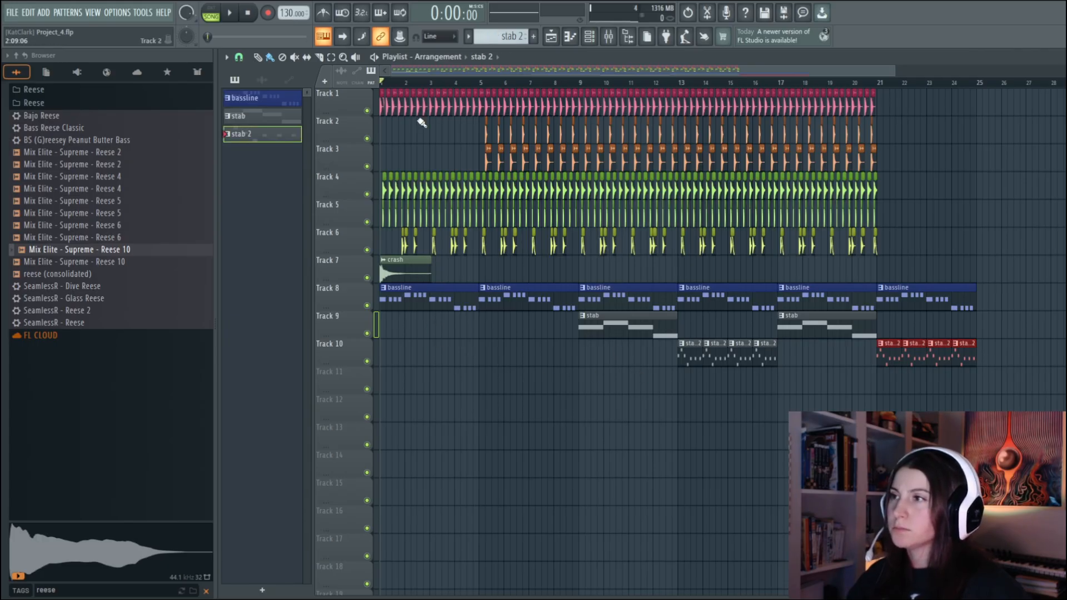